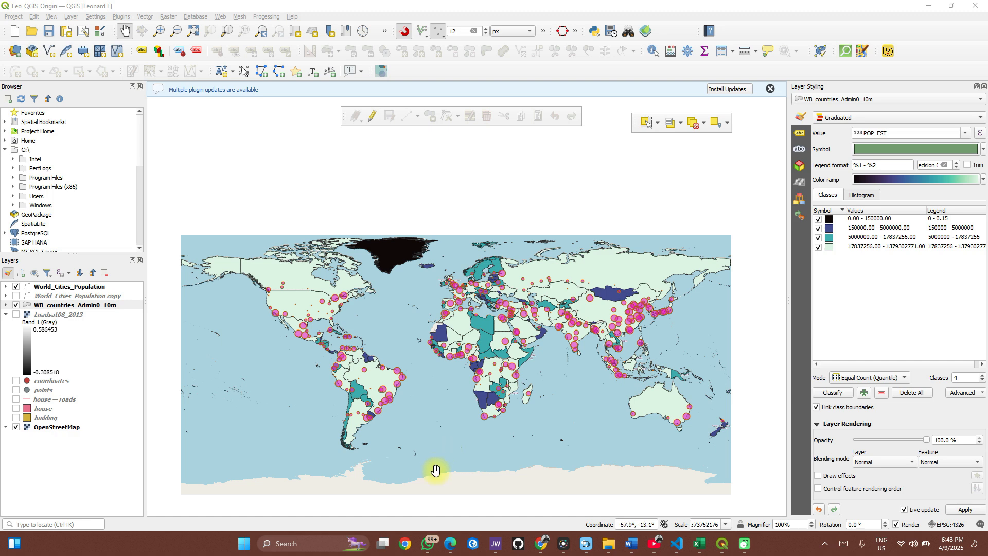
Zoom the map to the extent of the WB_countries_Admin0_10m layer.
drag(458, 392, 464, 356)
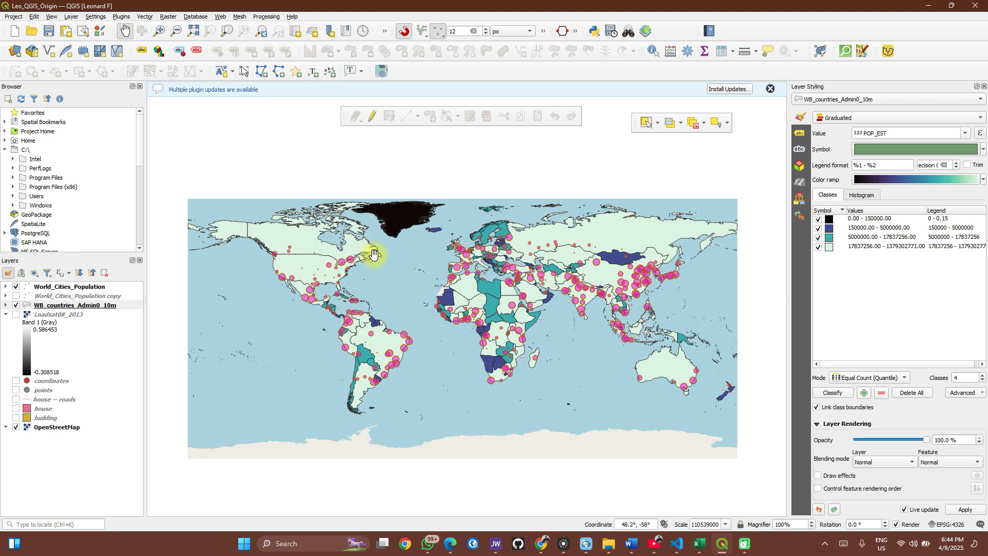
scroll(415, 262, up, 1)
scroll(417, 264, down, 1)
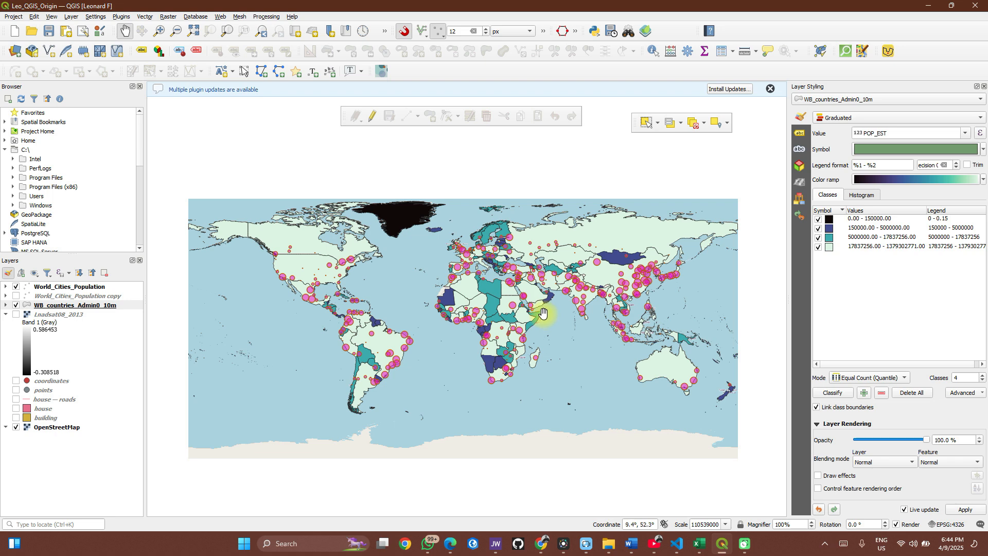
right_click(68, 307)
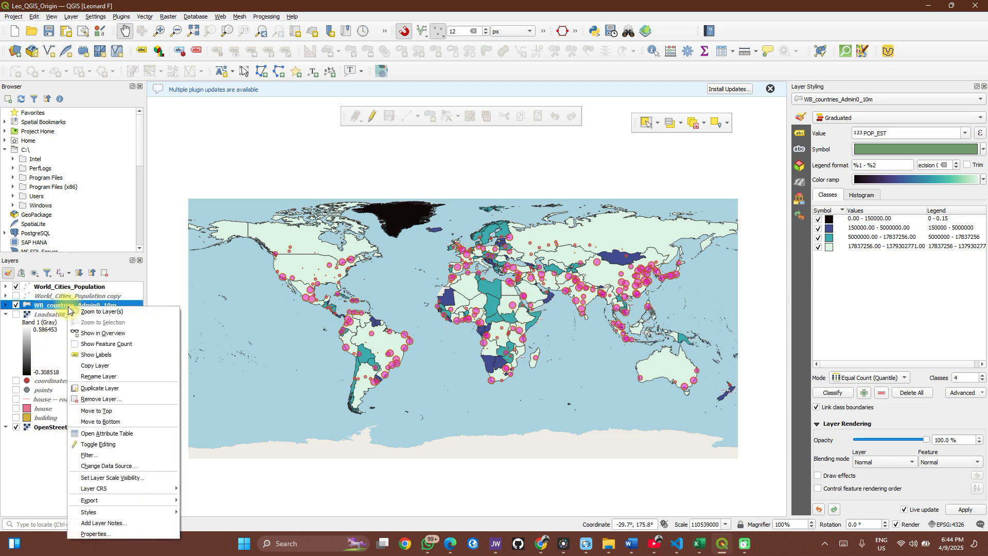
click(97, 311)
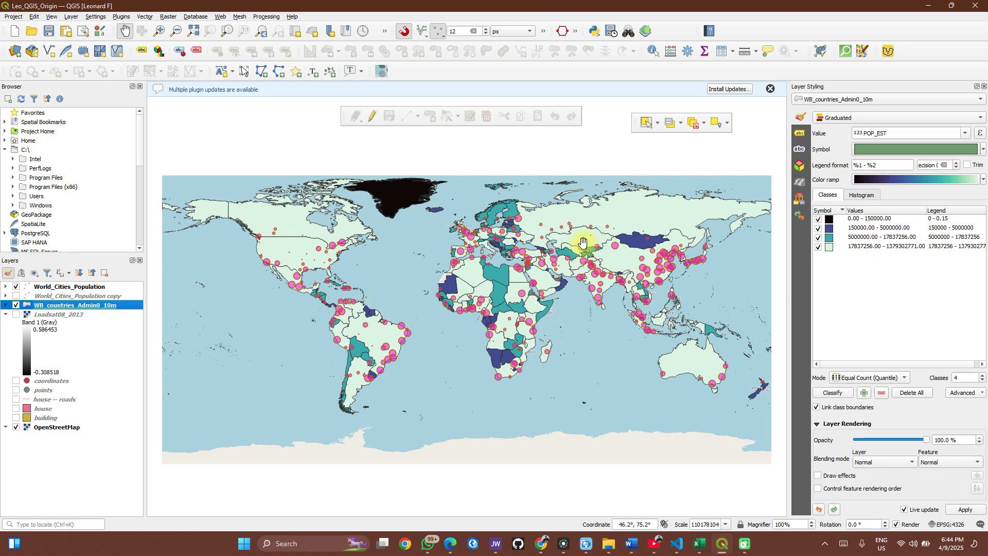
drag(538, 313, 412, 292)
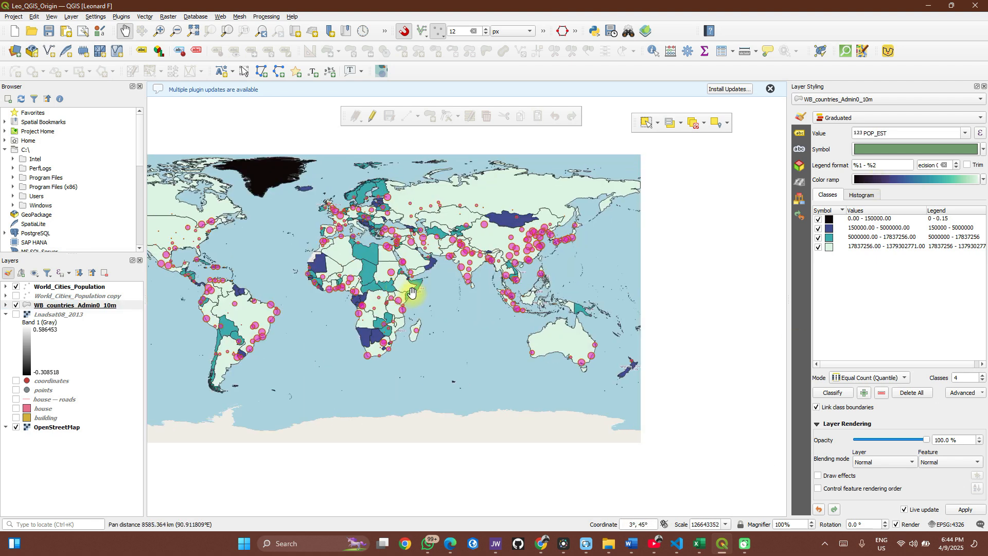
drag(305, 306, 434, 335)
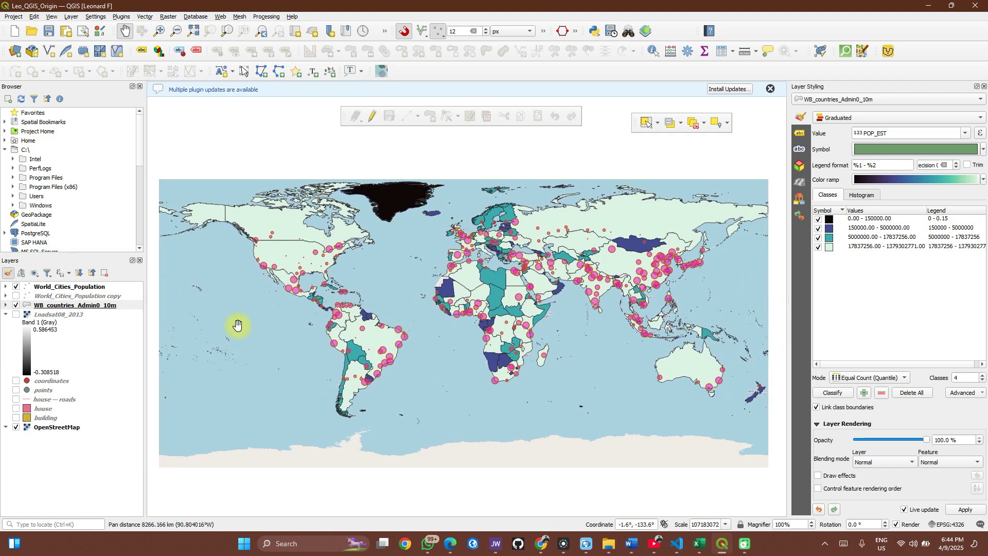
drag(274, 308, 276, 307)
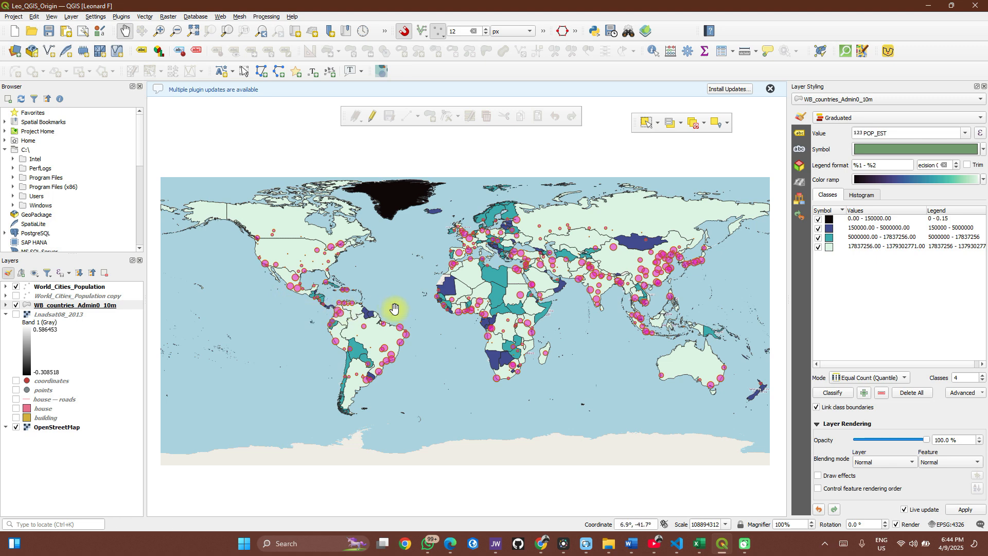
scroll(395, 307, up, 1)
scroll(397, 302, down, 1)
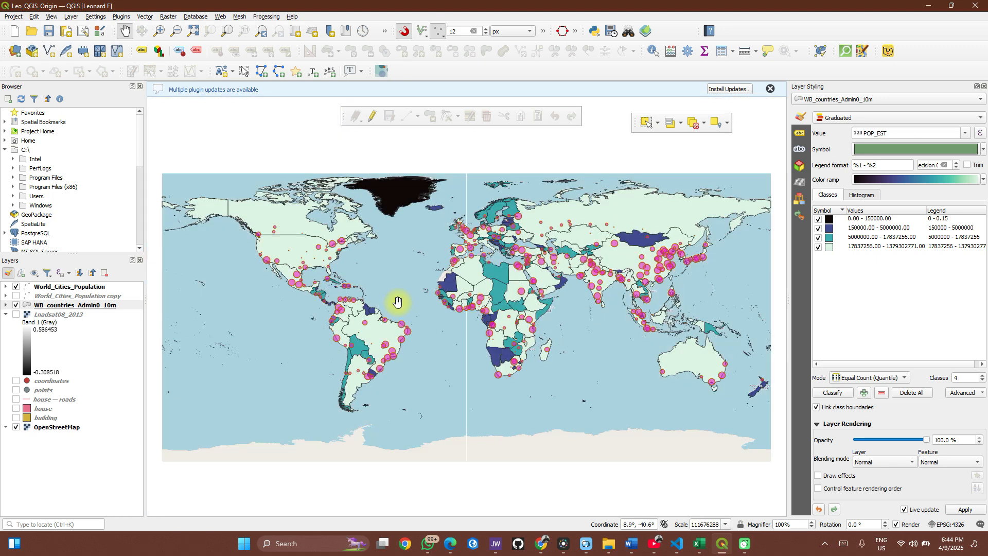
scroll(397, 302, up, 1)
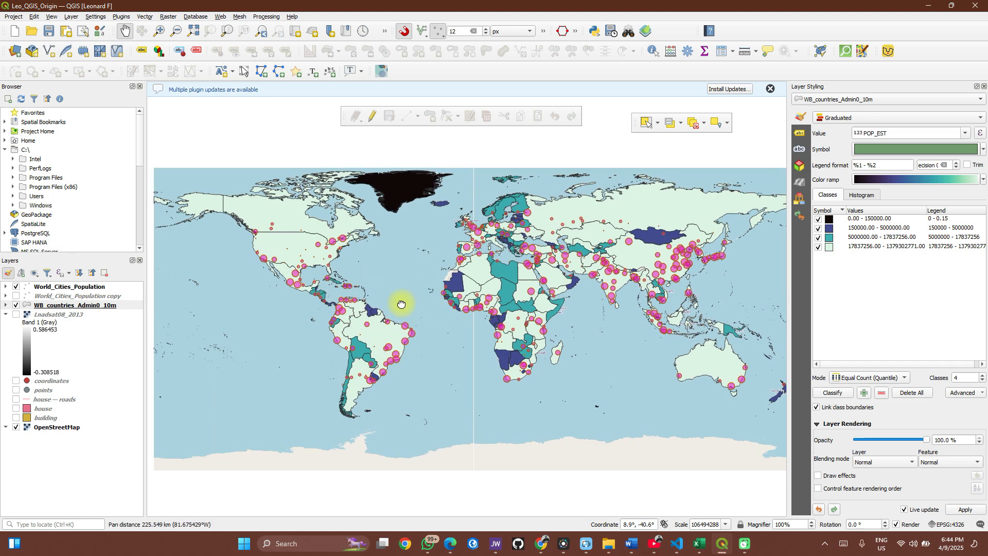
drag(397, 304, 397, 305)
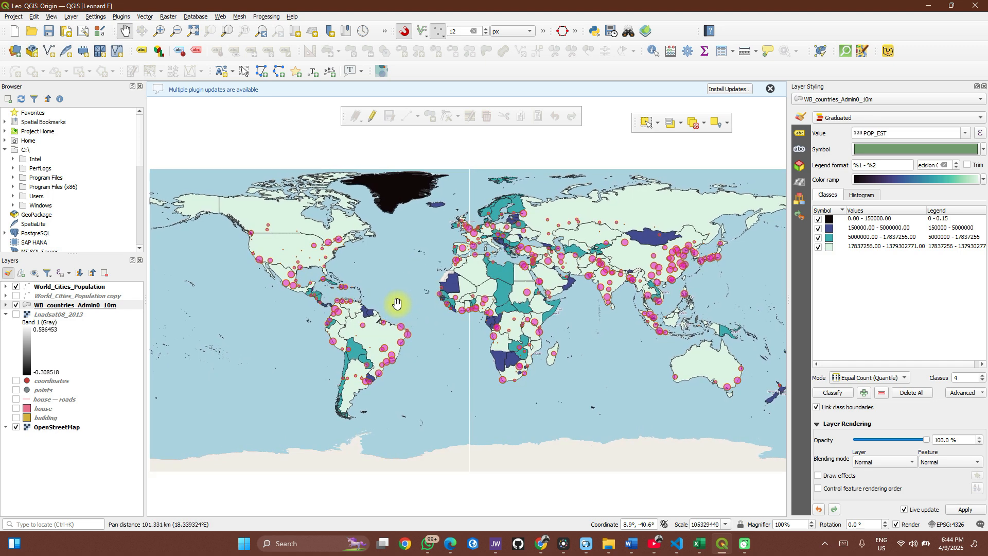
scroll(397, 303, down, 1)
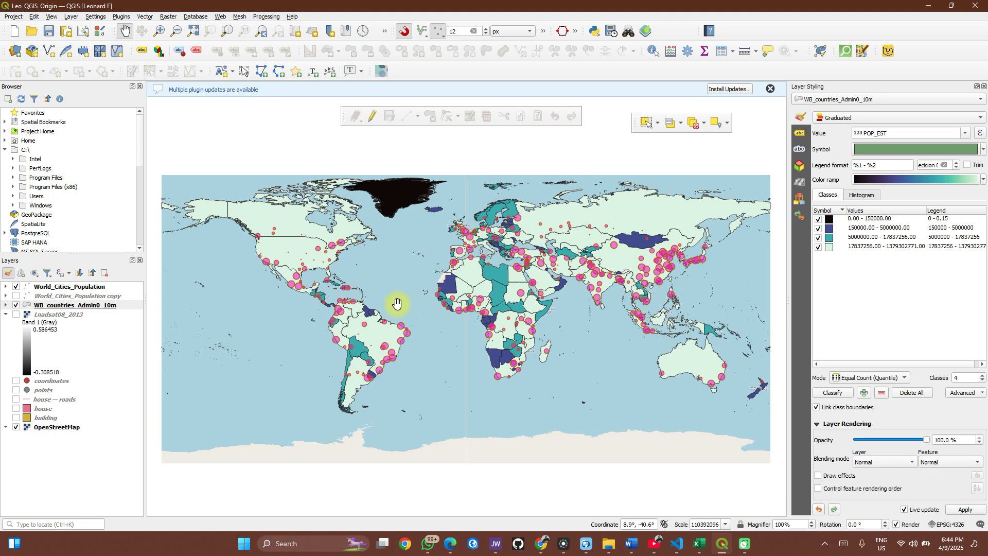
scroll(397, 304, up, 1)
drag(397, 304, 360, 309)
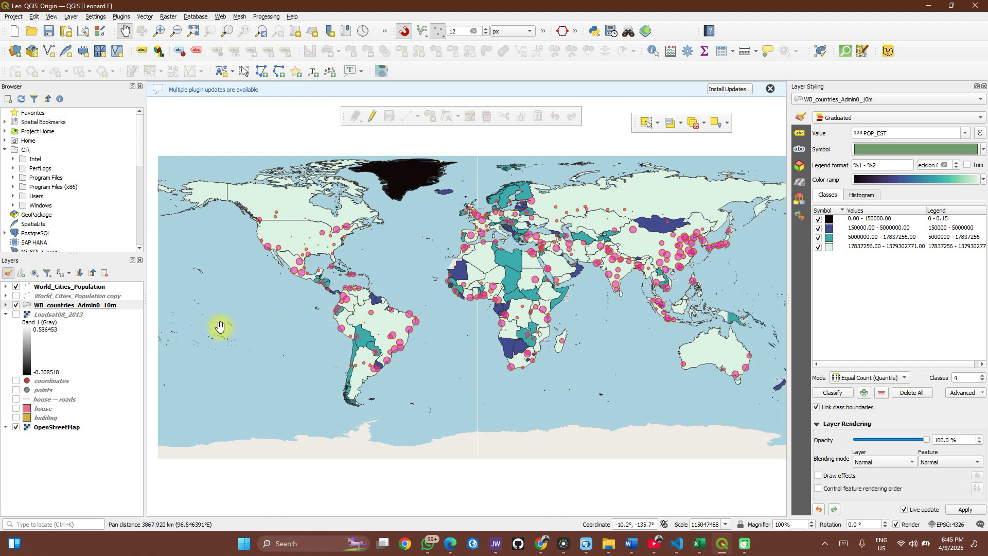
Reset the map view to the full extent of the WB_countries_Admin0_10m layer.
click(86, 305)
right_click(86, 305)
click(121, 311)
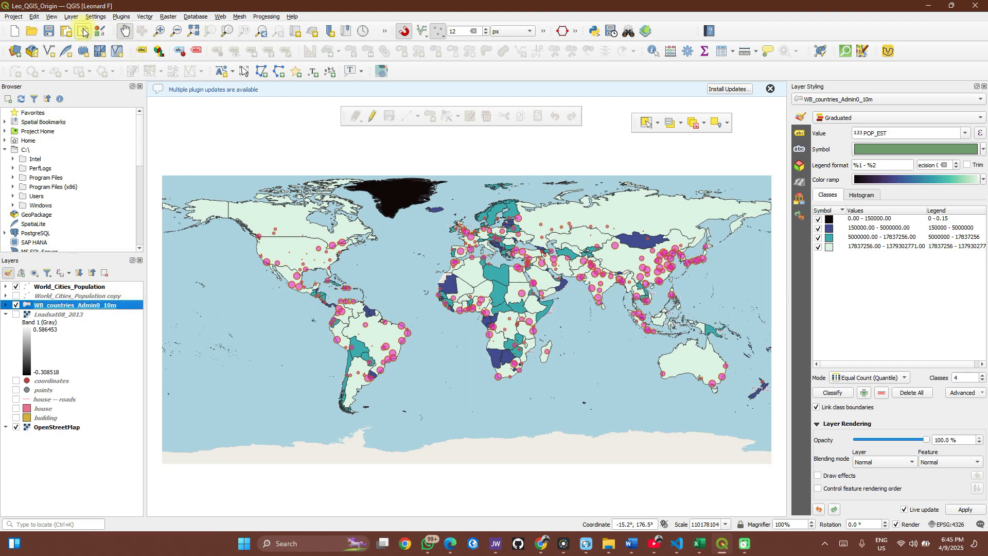
Make sure the Project Toolbar is shown and open the Layout Manager.
right_click(737, 33)
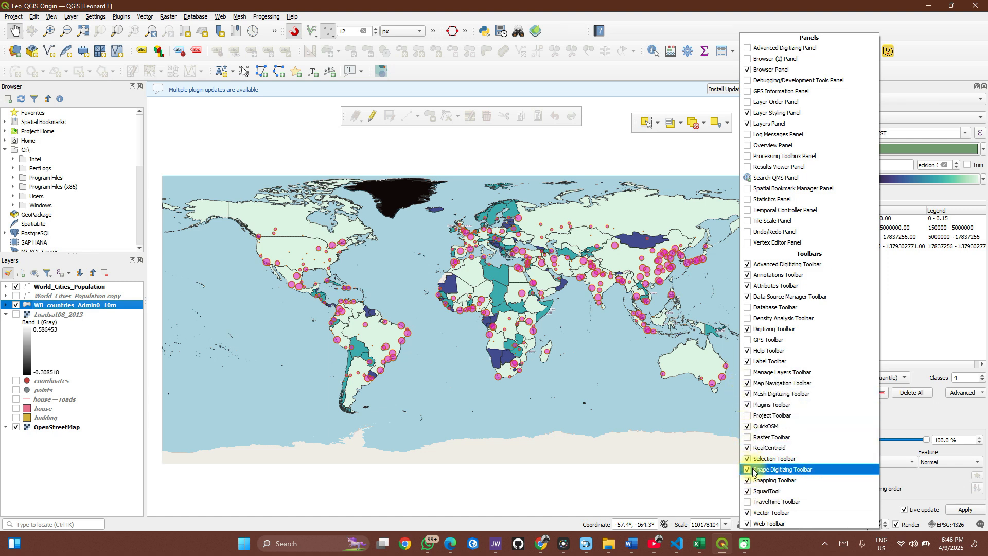
click(747, 418)
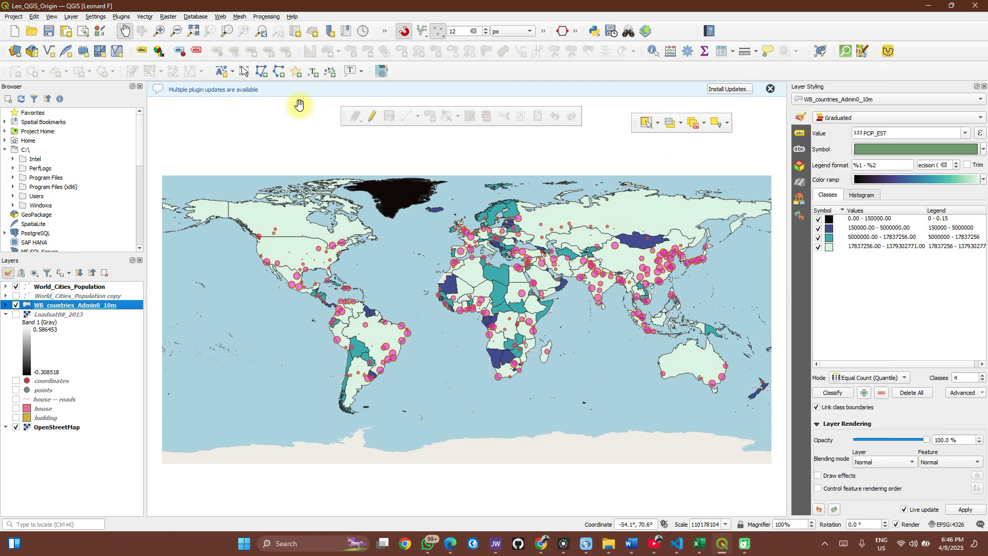
click(82, 35)
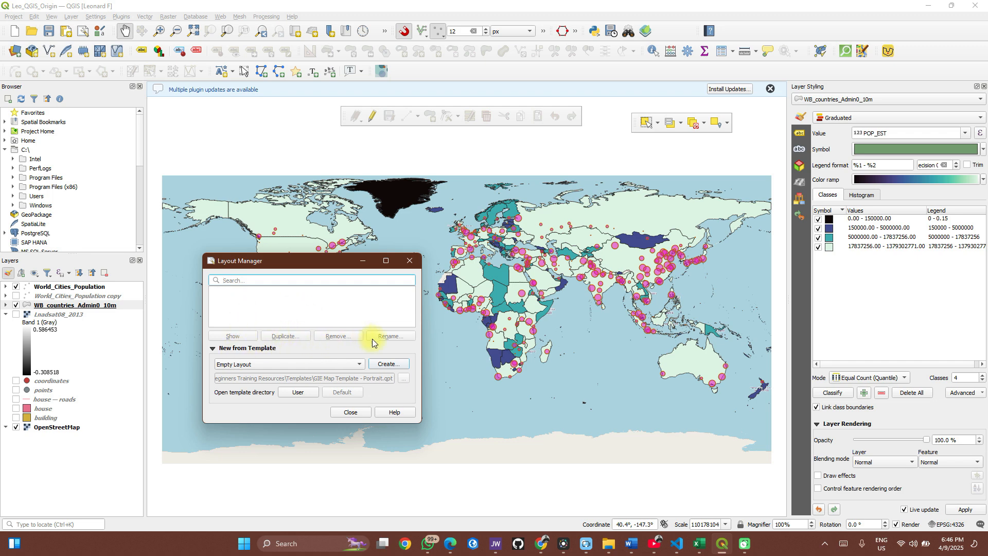
click(307, 366)
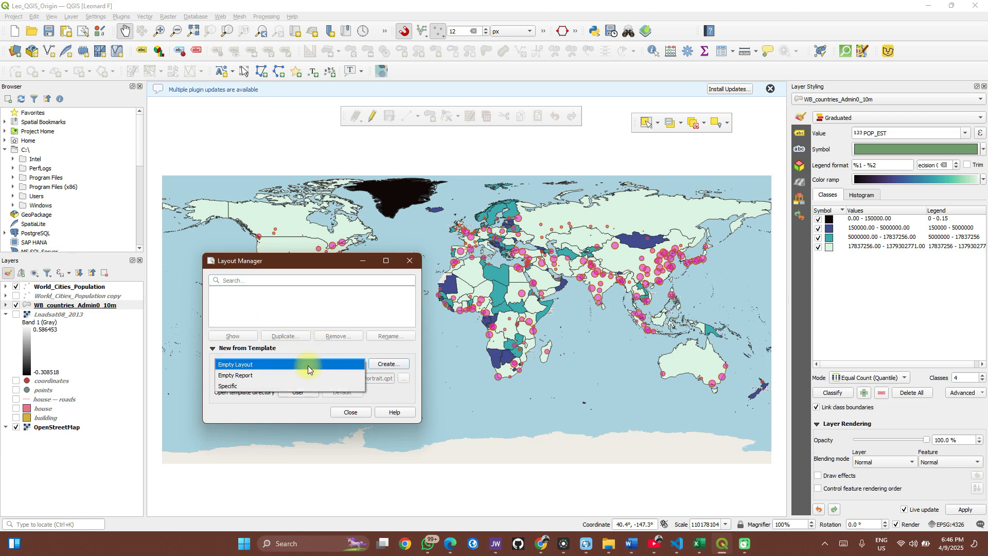
click(304, 386)
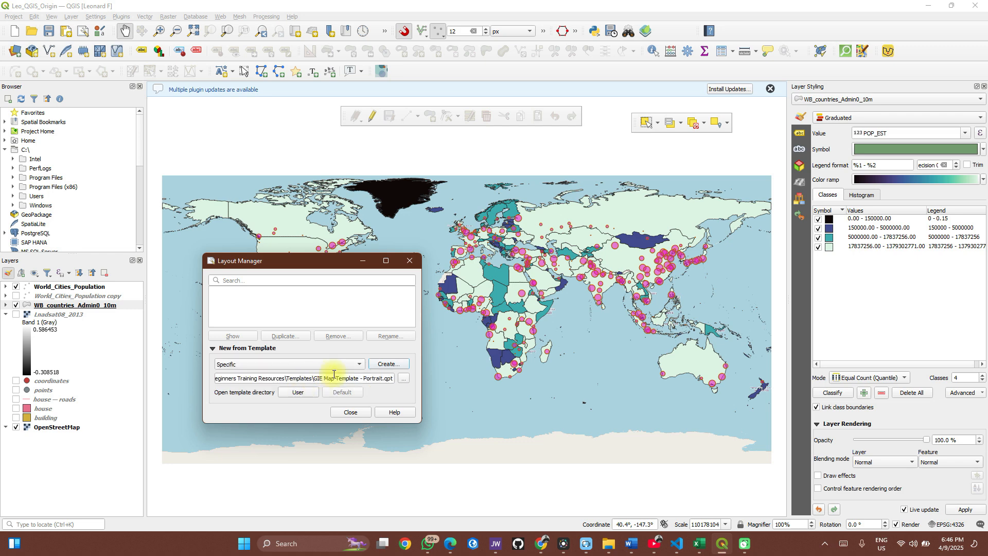
click(404, 379)
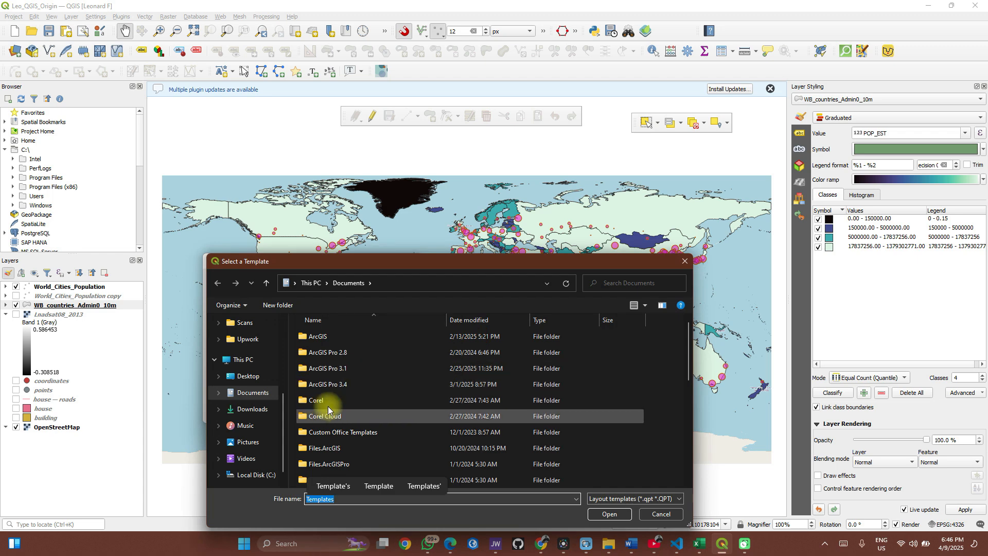
click(684, 259)
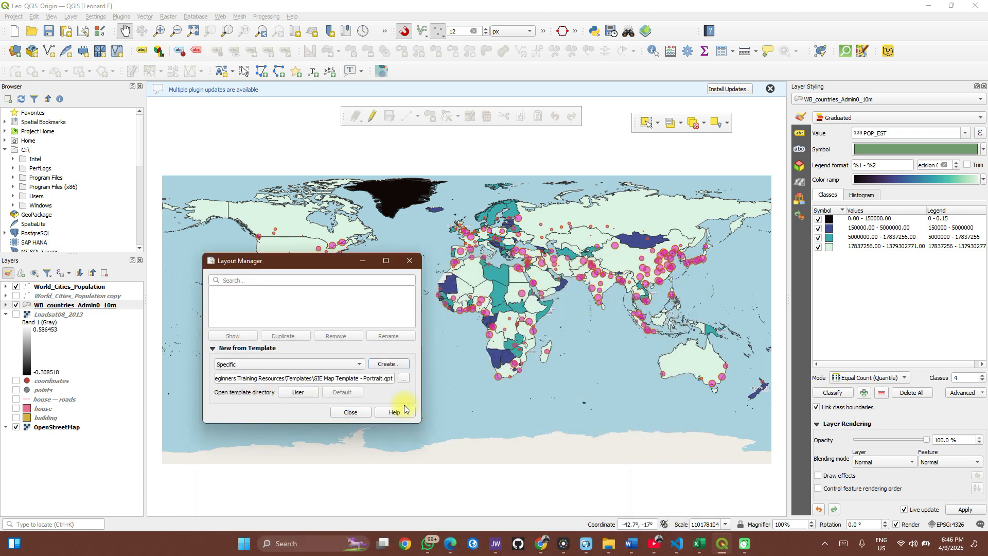
click(339, 364)
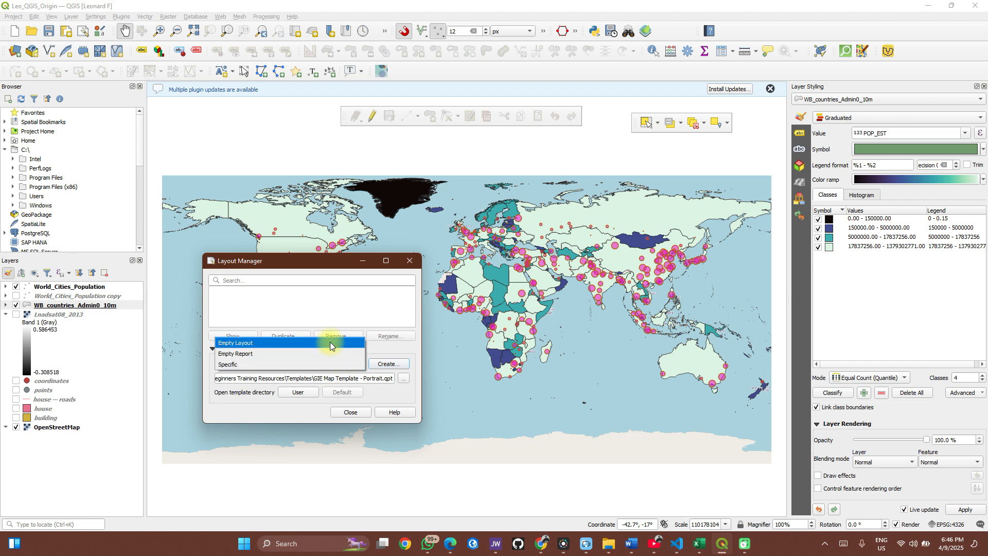
click(330, 343)
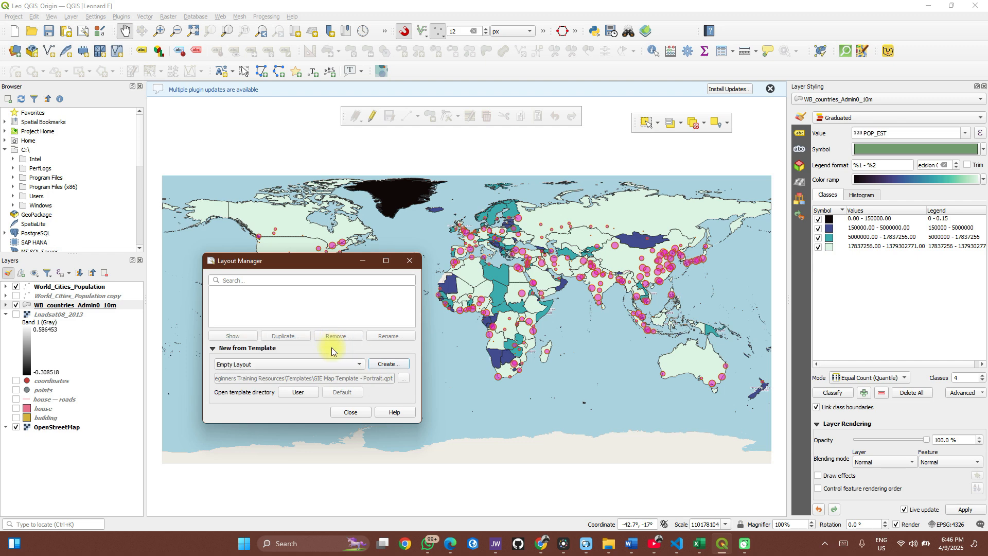
Create a print layout from Empty Layout with the title "Spatial Data Hub".
click(388, 365)
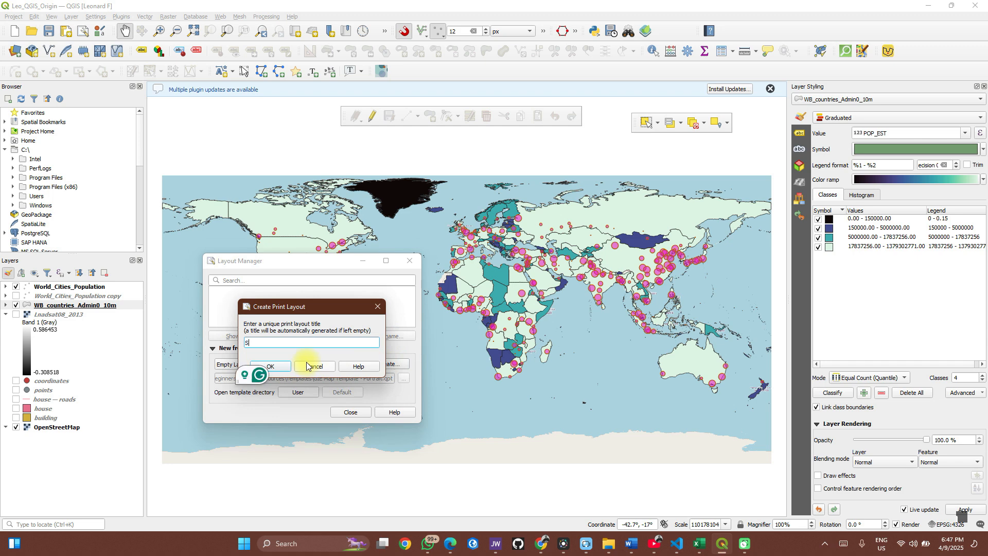
text(Spatial)
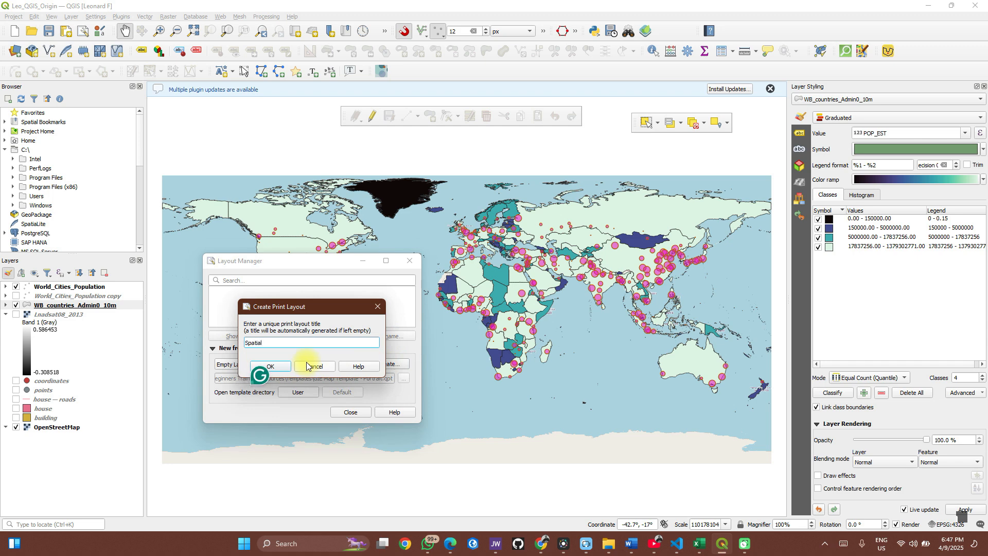
text( Data Hub)
key(Return)
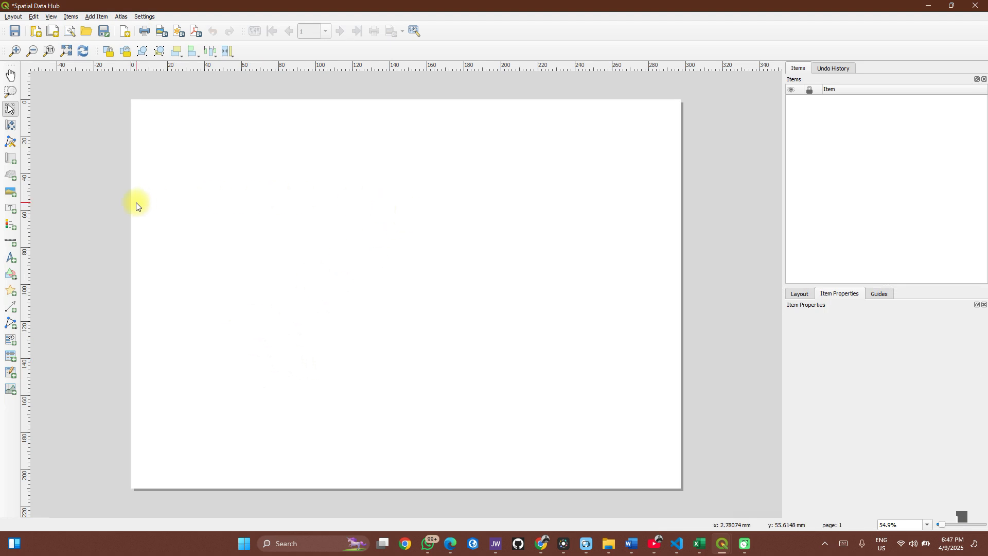
Save the project, overwriting the version on disk, and return to the Spatial Data Hub layout window.
key(ctrl+s)
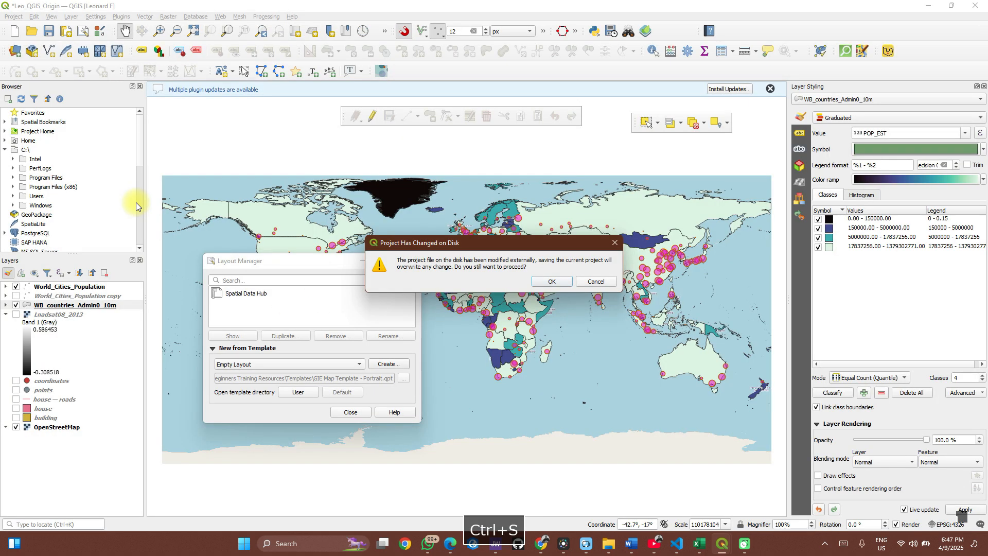
click(566, 282)
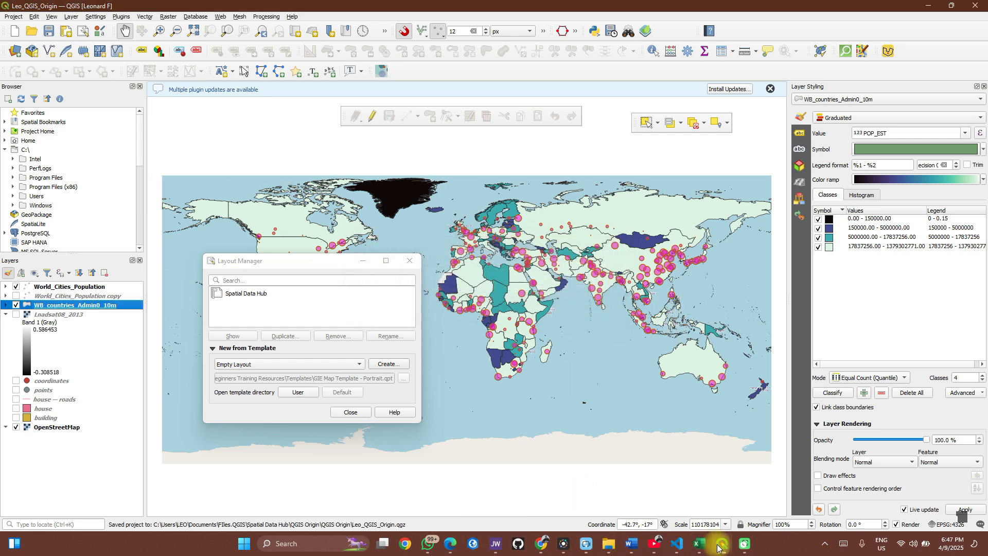
mouse_move(722, 543)
click(731, 494)
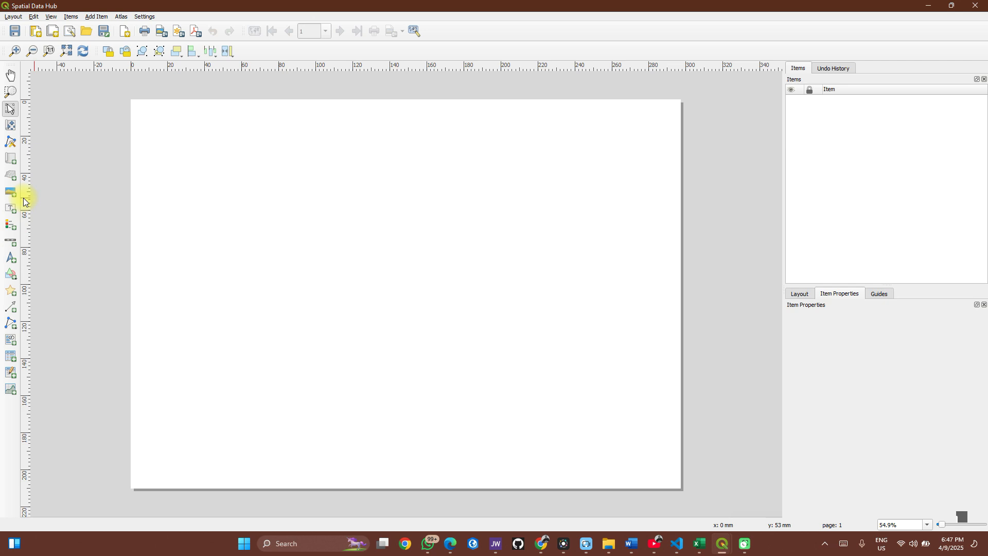
Open the page properties of the blank layout page and choose A4 as its size.
right_click(339, 195)
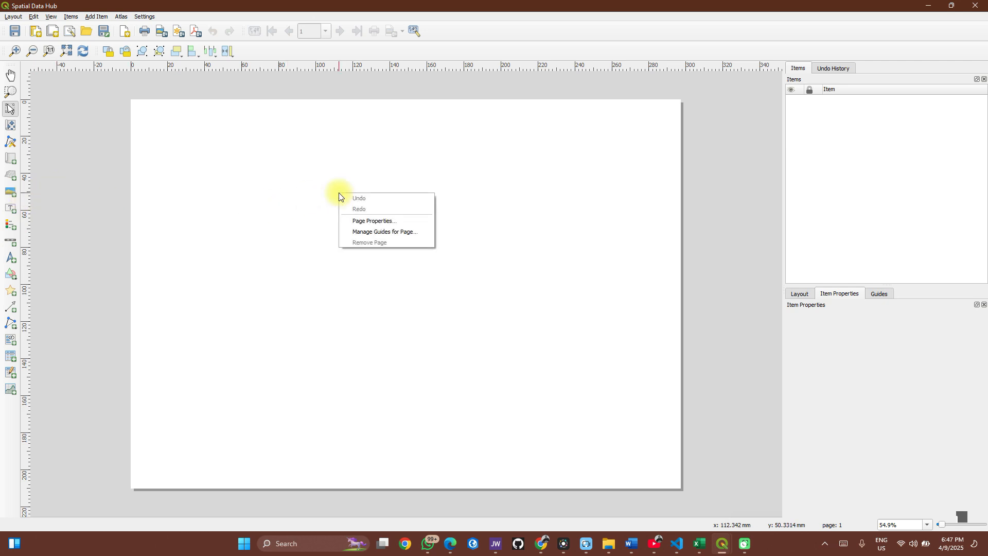
click(356, 225)
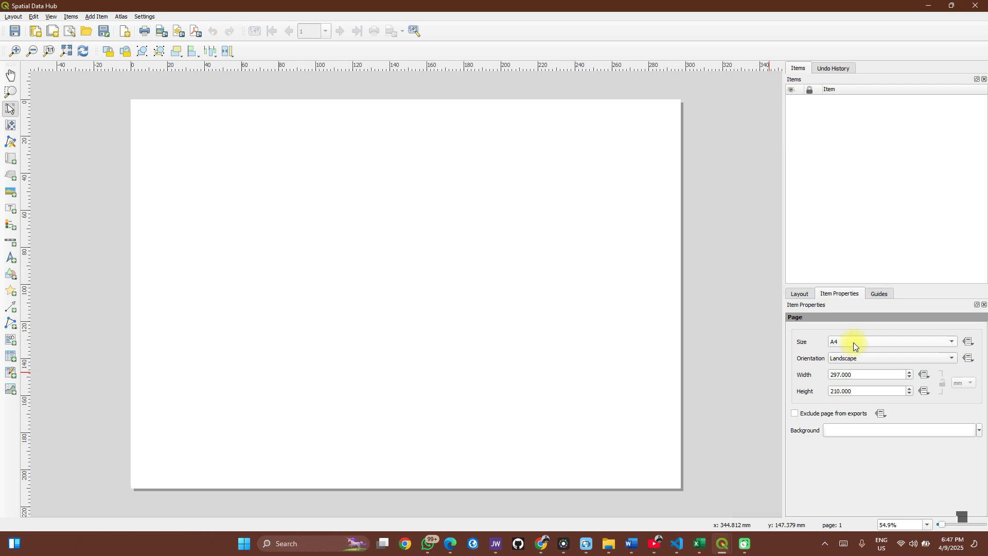
click(853, 342)
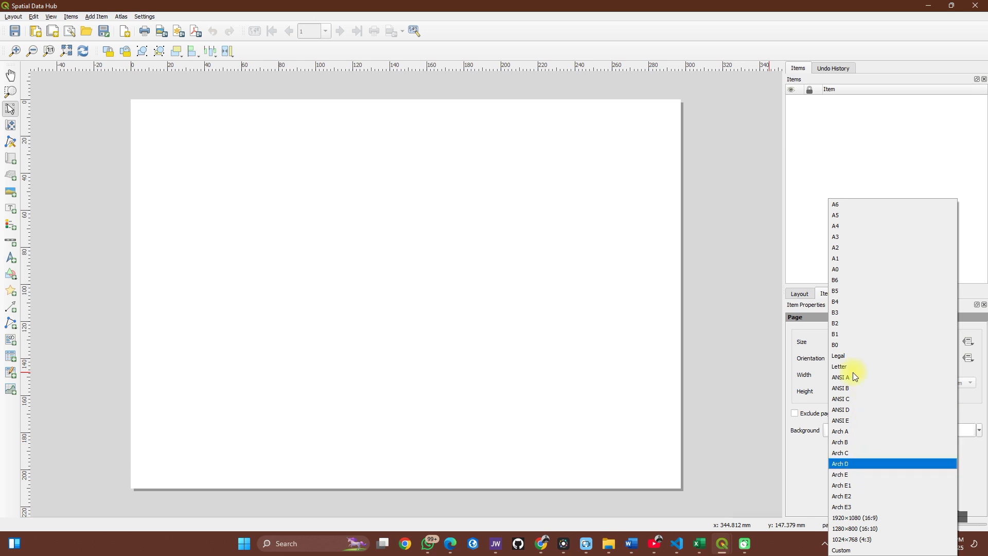
click(847, 228)
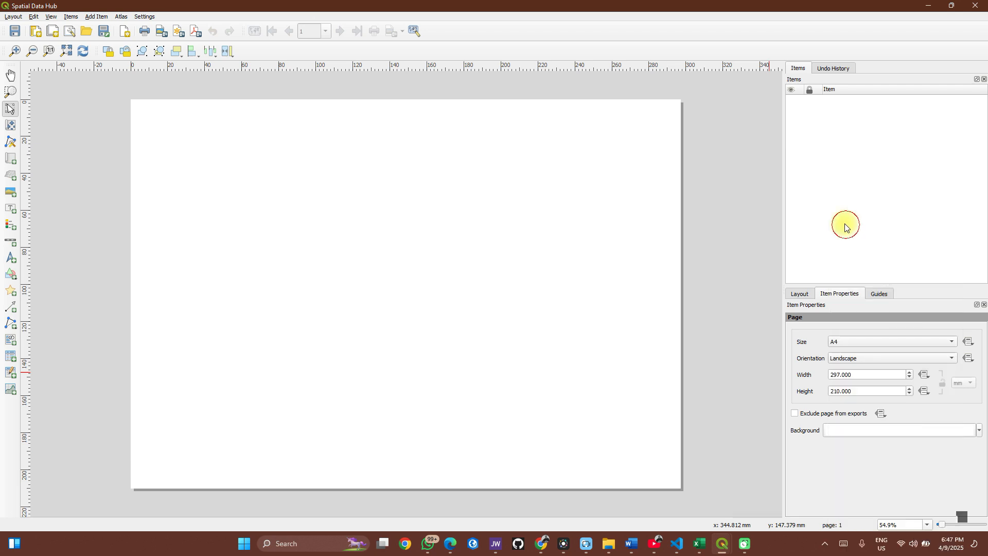
Try the Portrait page orientation and return the page to Landscape.
click(849, 357)
click(848, 347)
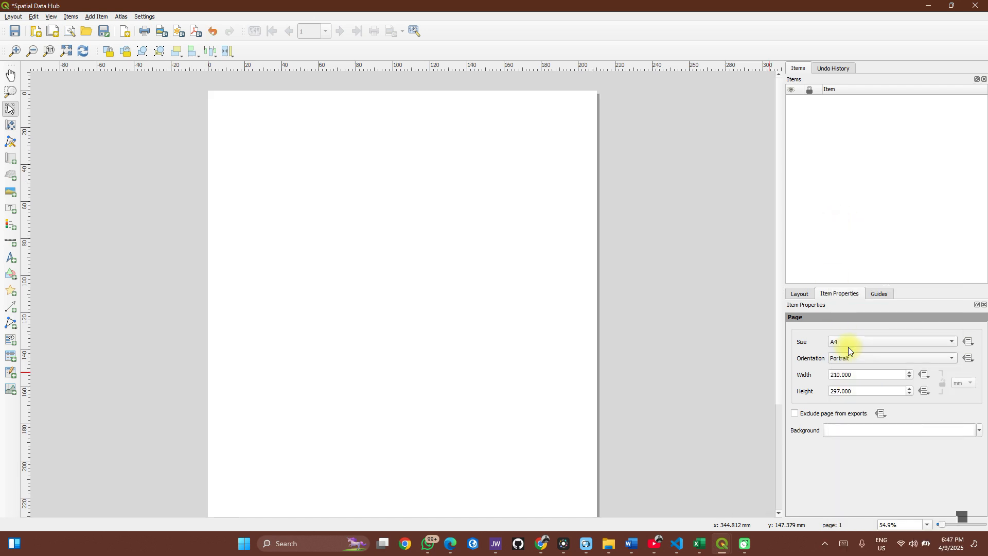
click(854, 358)
click(856, 367)
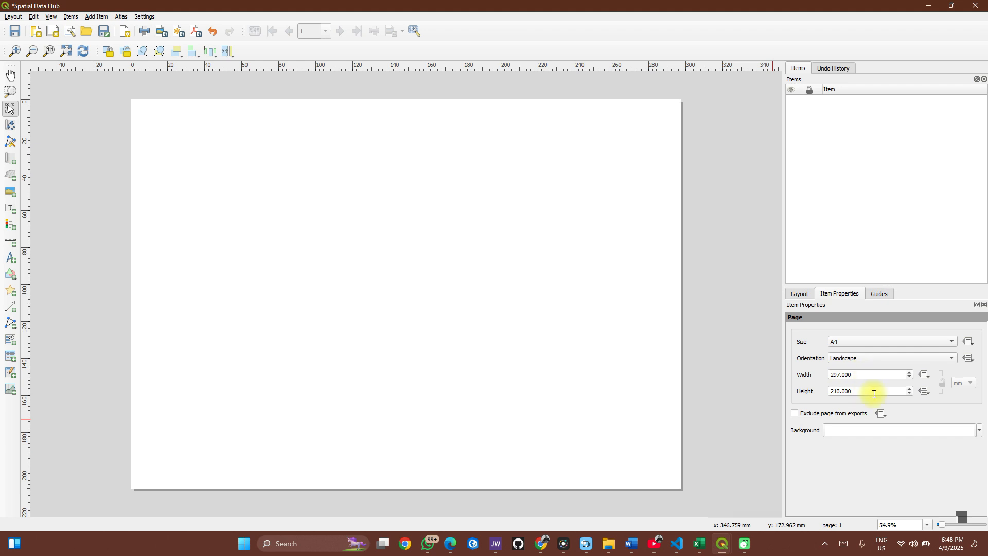
Try a light orange background on the page and return it to white.
click(979, 431)
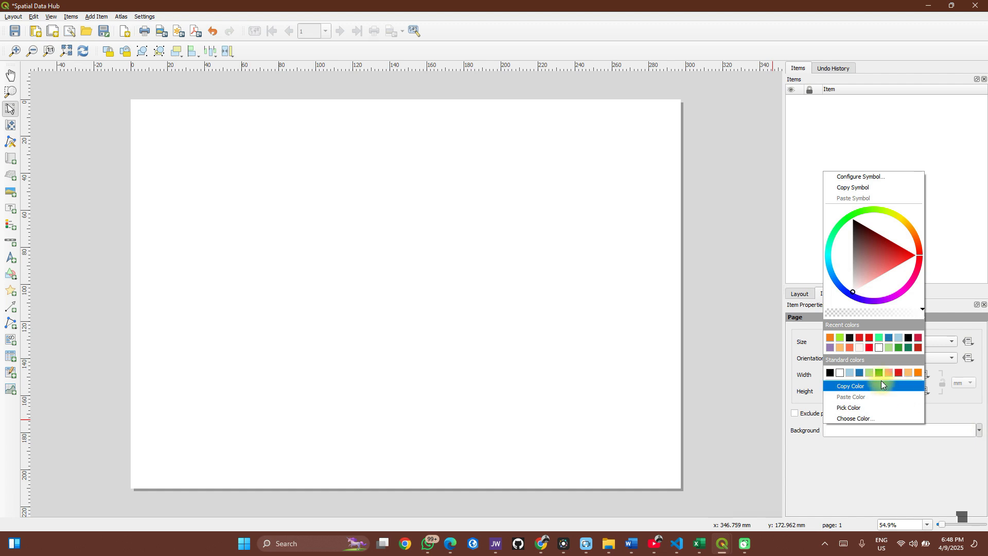
click(905, 373)
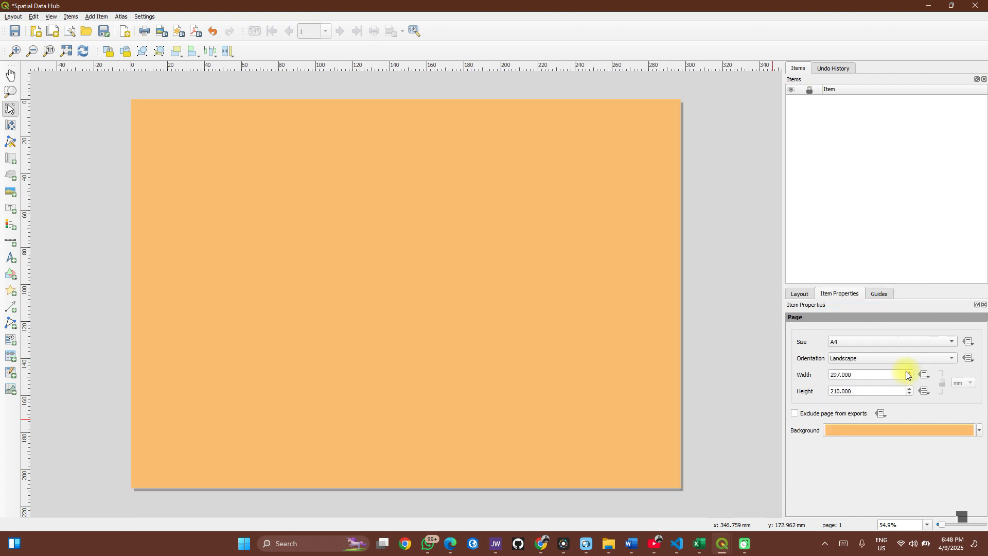
click(980, 430)
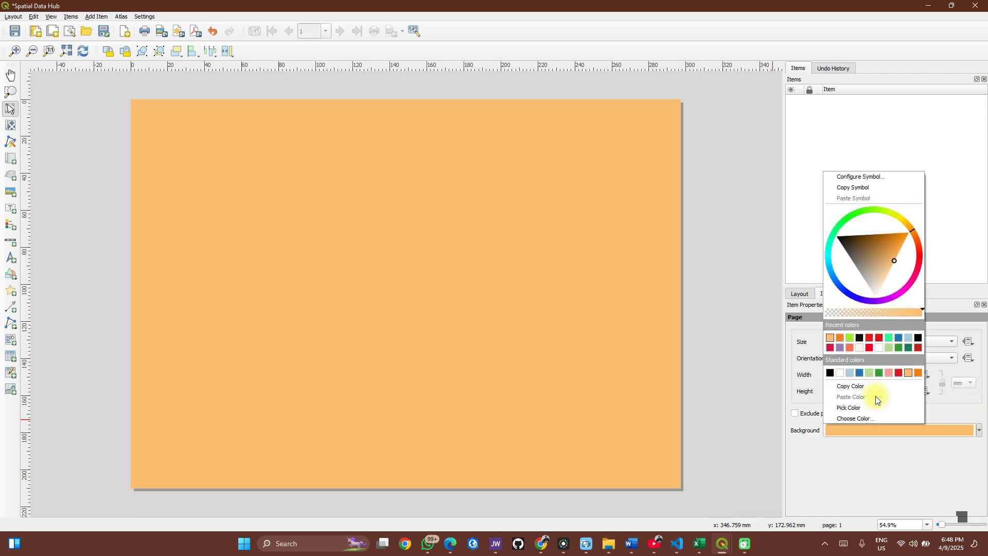
click(839, 374)
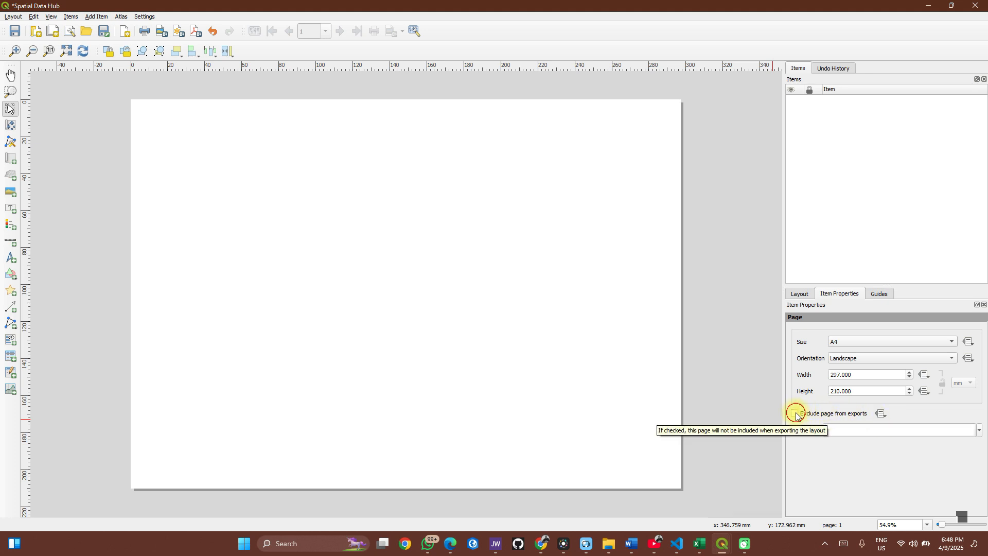
Insert 2 A4 landscape pages at the end of the layout and exclude the original page from exports.
click(124, 33)
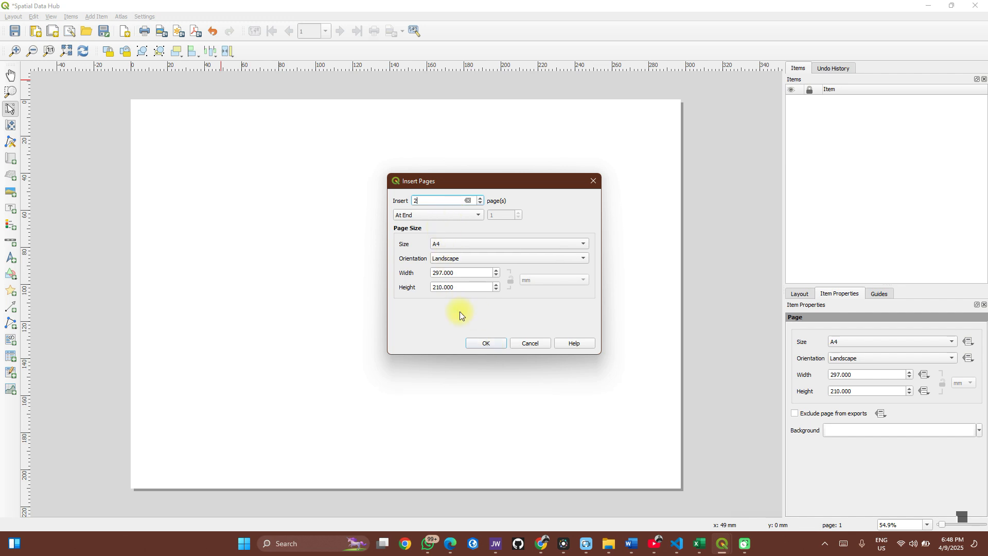
click(453, 216)
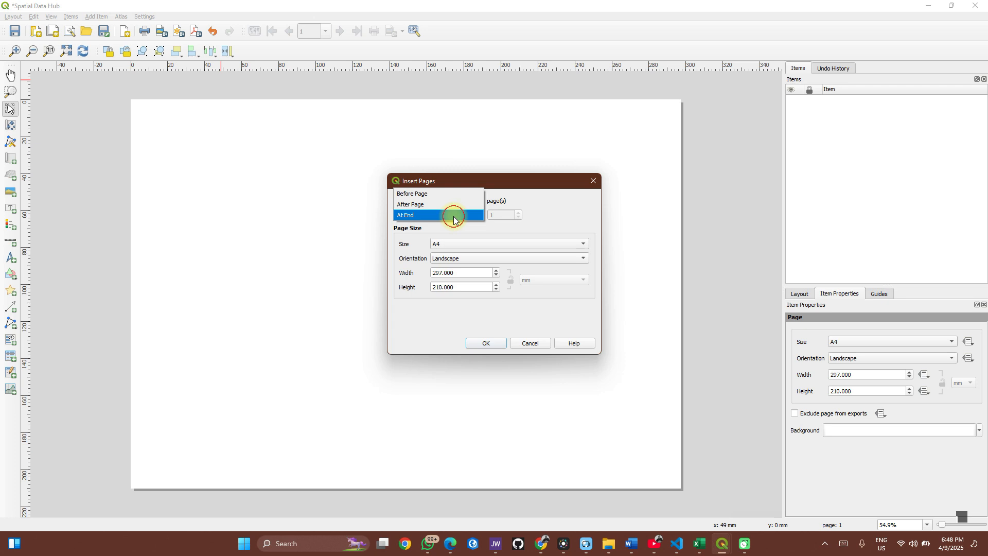
click(453, 216)
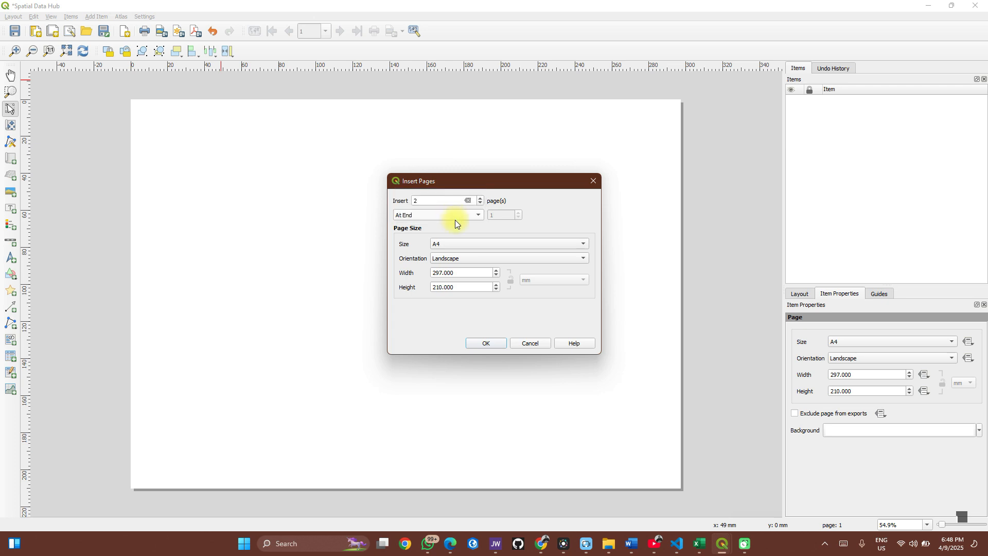
click(493, 342)
scroll(723, 236, down, 2)
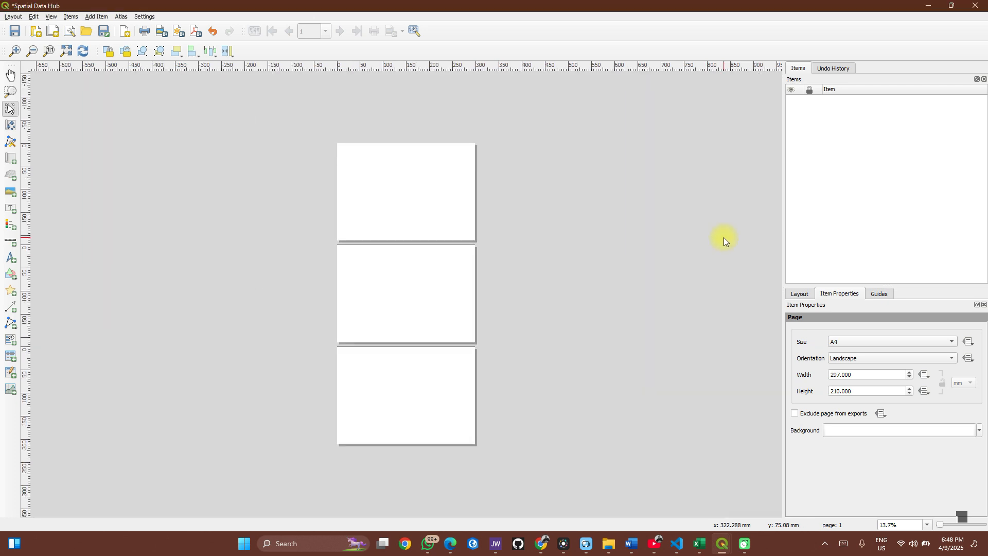
scroll(724, 236, up, 1)
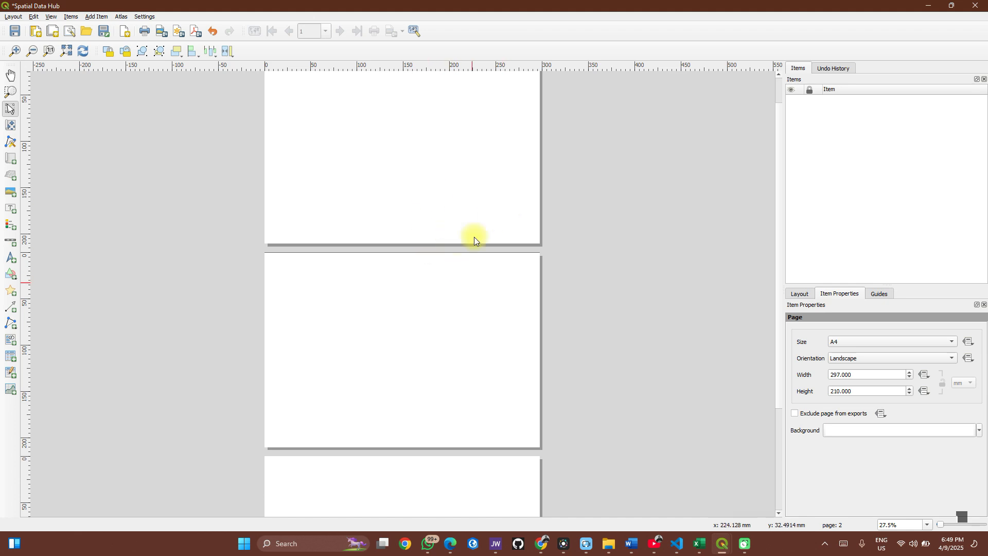
click(795, 415)
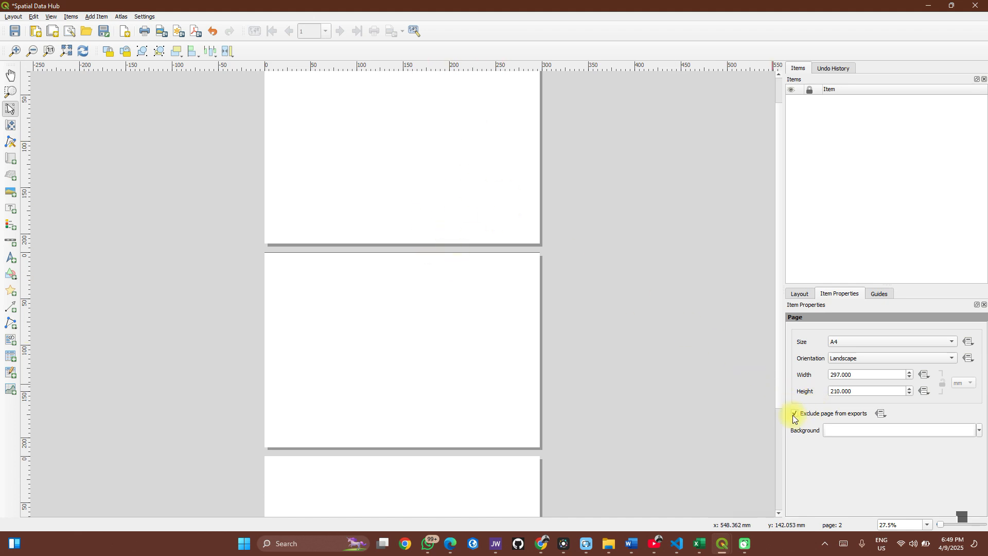
Remove the two added pages from the layout, leaving only the first page.
click(484, 316)
right_click(484, 316)
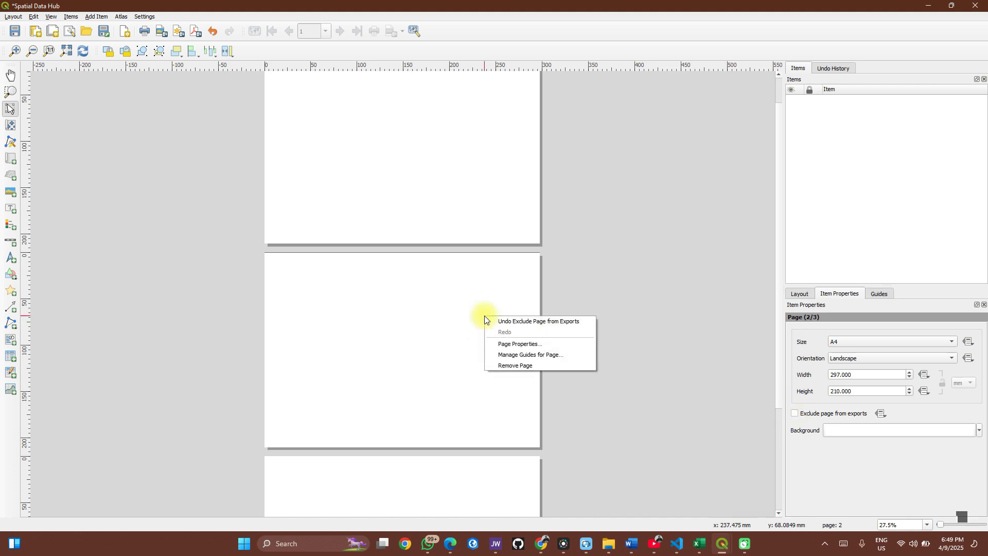
click(509, 366)
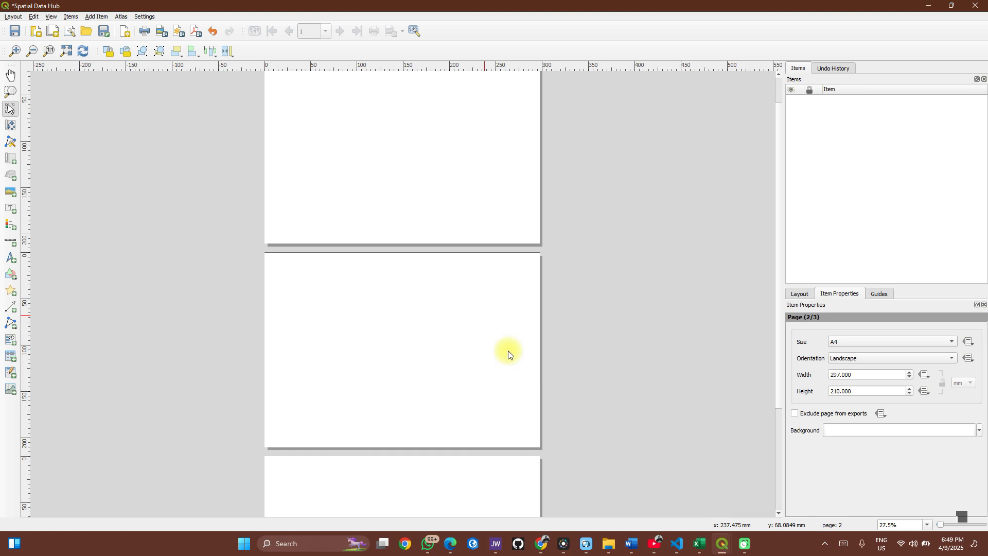
click(478, 277)
right_click(480, 309)
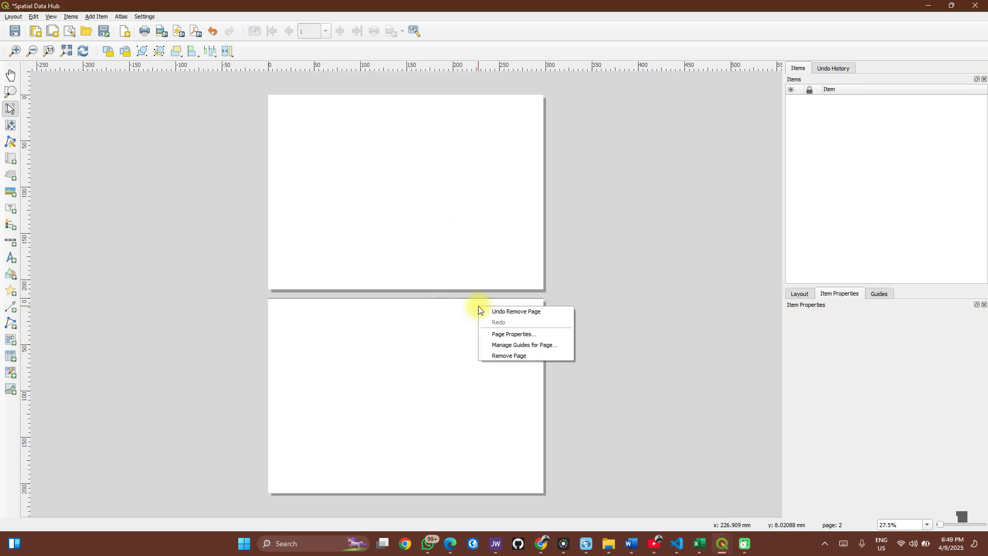
click(502, 357)
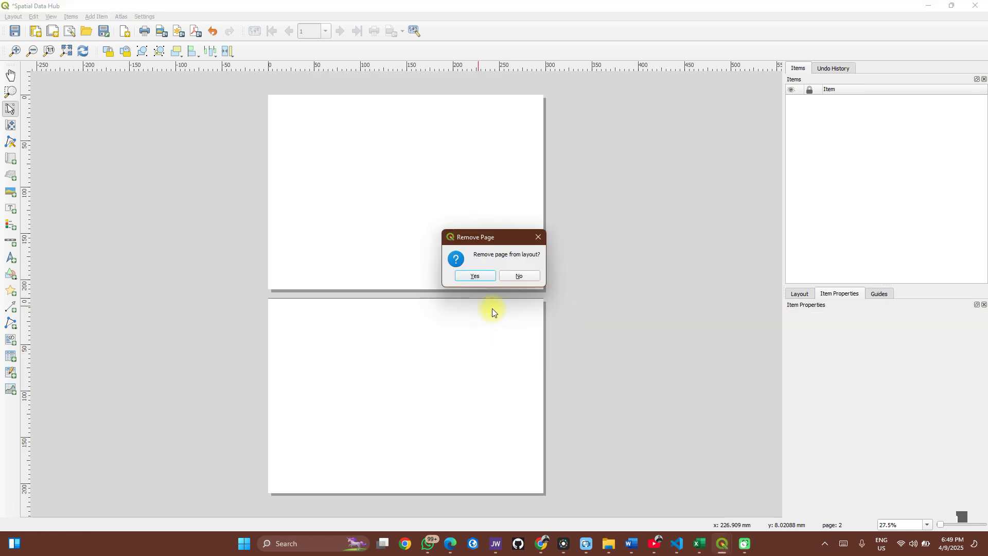
click(475, 275)
scroll(415, 294, up, 1)
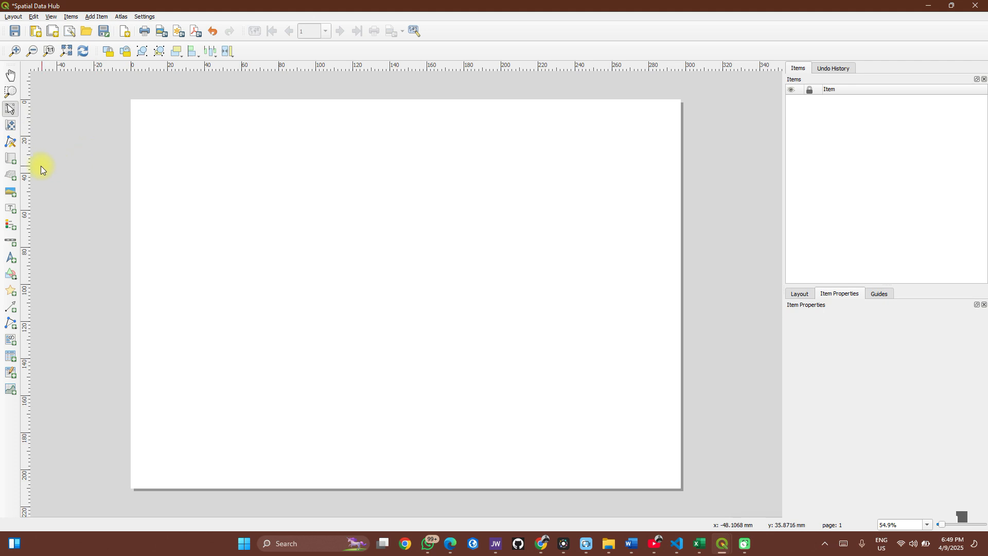
Add a map across the full page width, about 170 mm high, starting about 12 mm below the page's upper edge.
click(10, 160)
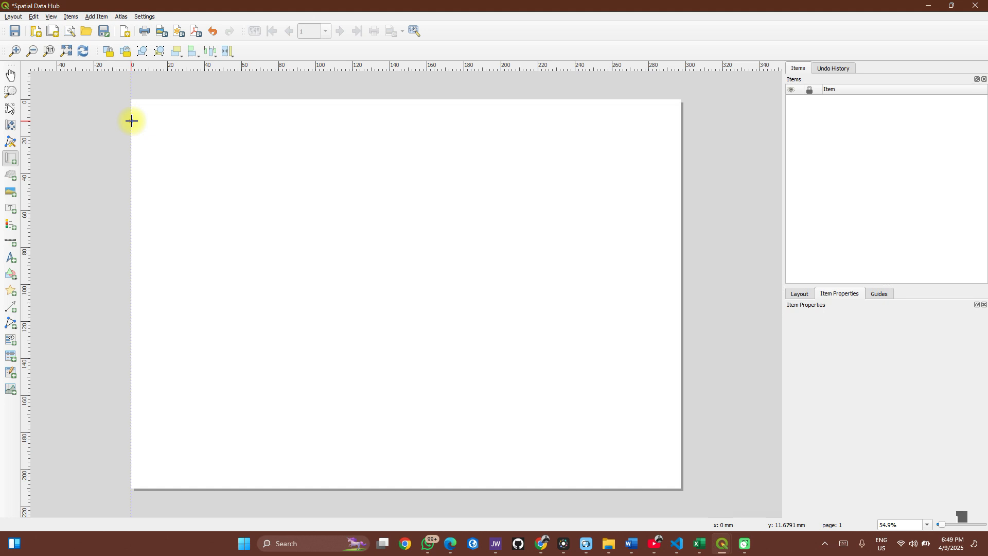
drag(131, 121, 677, 430)
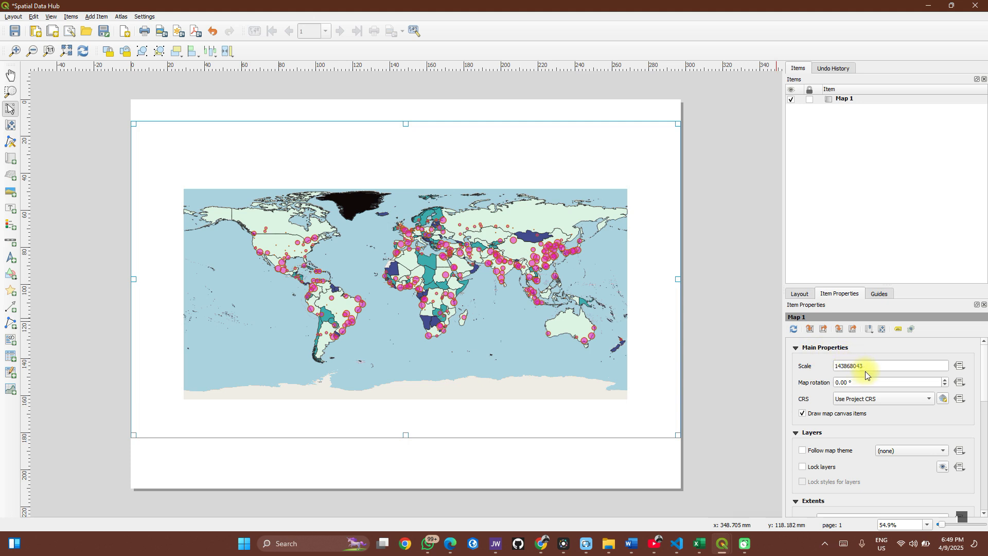
click(700, 359)
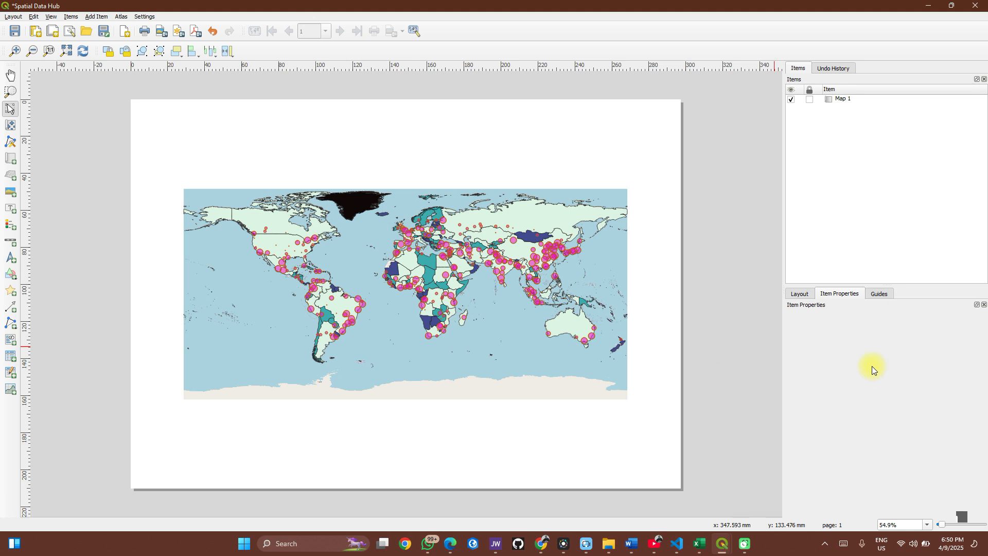
Set the map's scale to 120000000 and lower the frame's upper edge to about 30 mm below the page's upper edge.
click(438, 245)
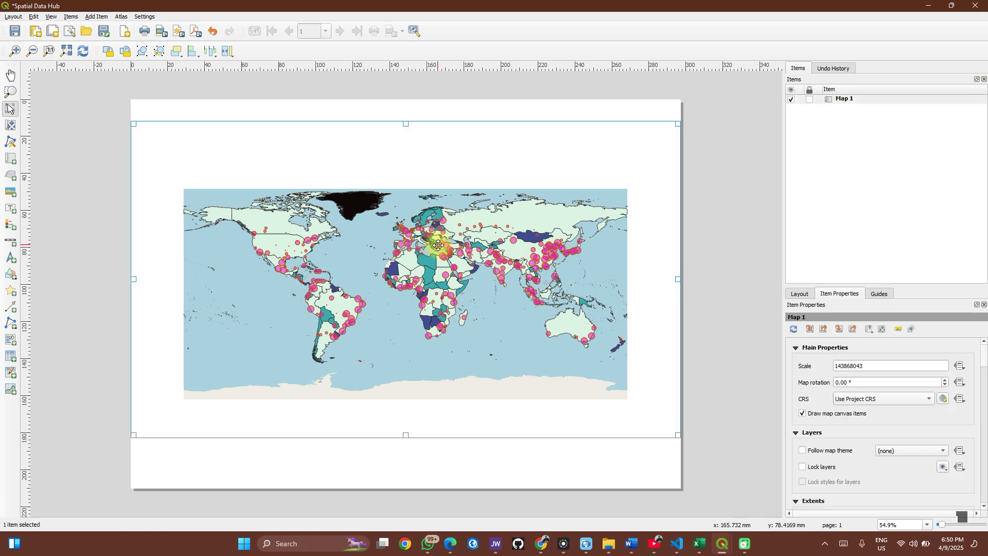
click(878, 366)
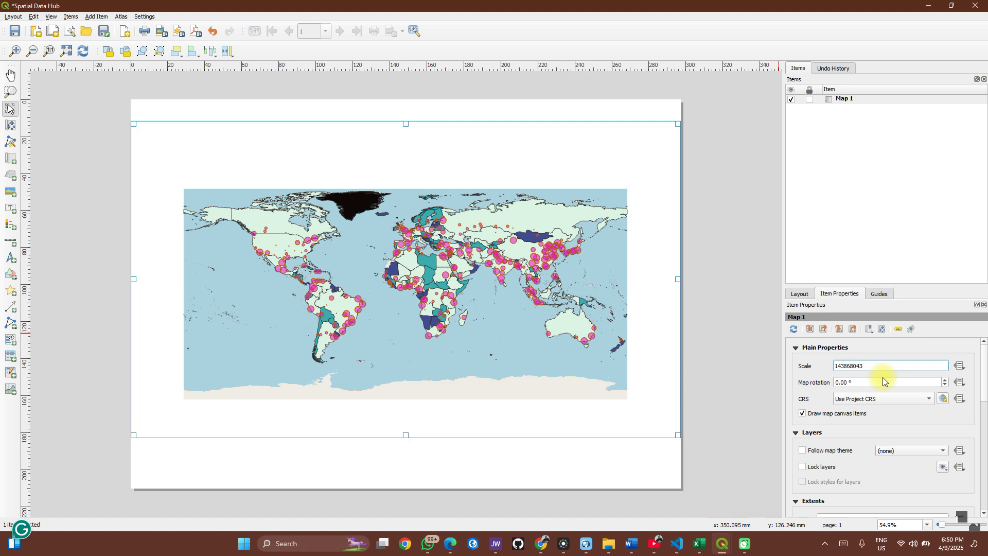
key(BackSpace)
key(BackSpace)
key(BackSpace)
key(BackSpace)
key(BackSpace)
text(000000)
key(Return)
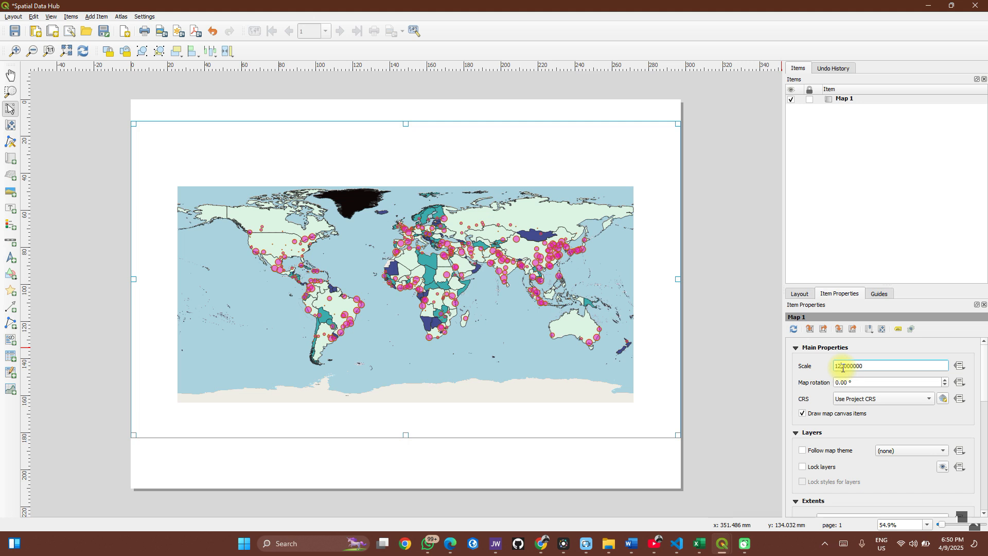
key(Return)
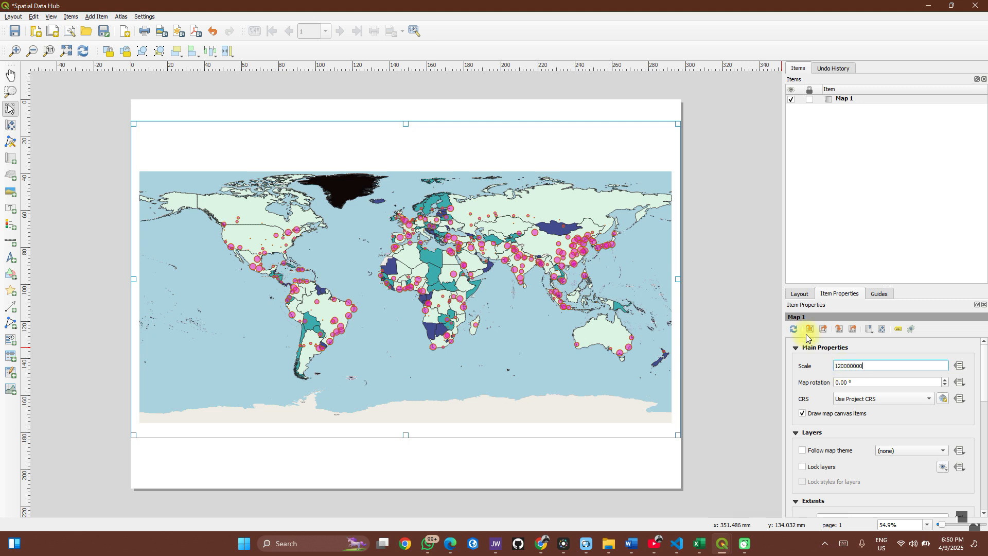
drag(406, 122, 406, 155)
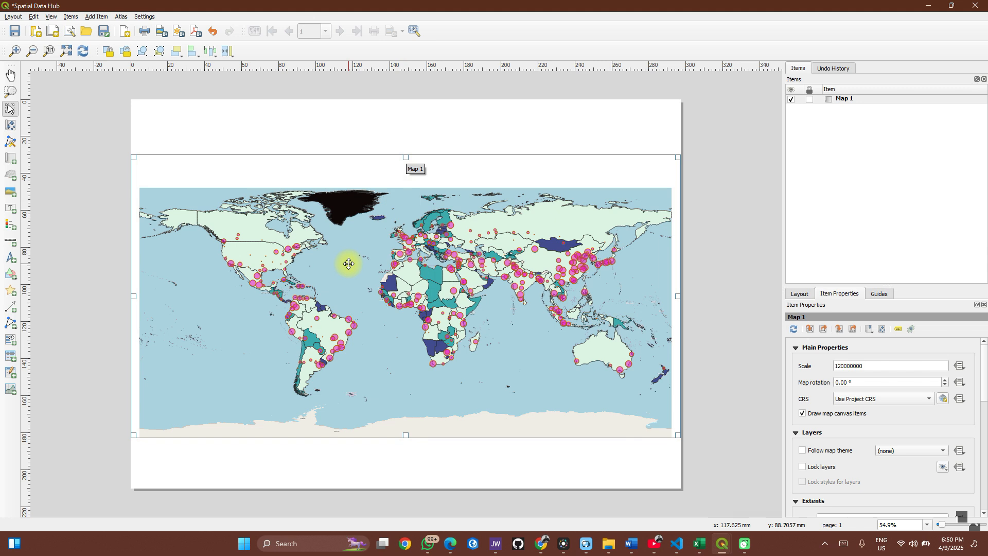
click(698, 229)
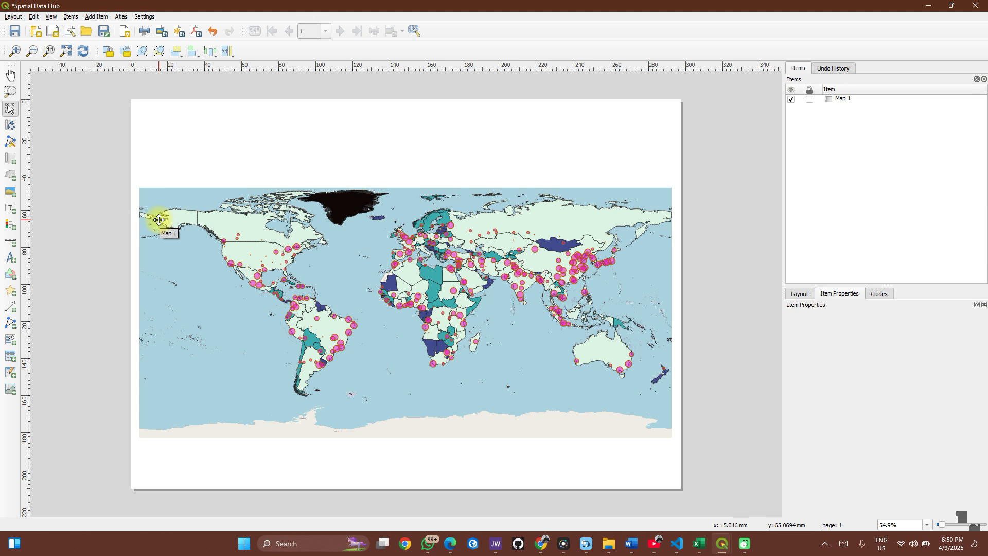
Lock the layers and the layer styles of the world map, then deselect the map.
click(327, 276)
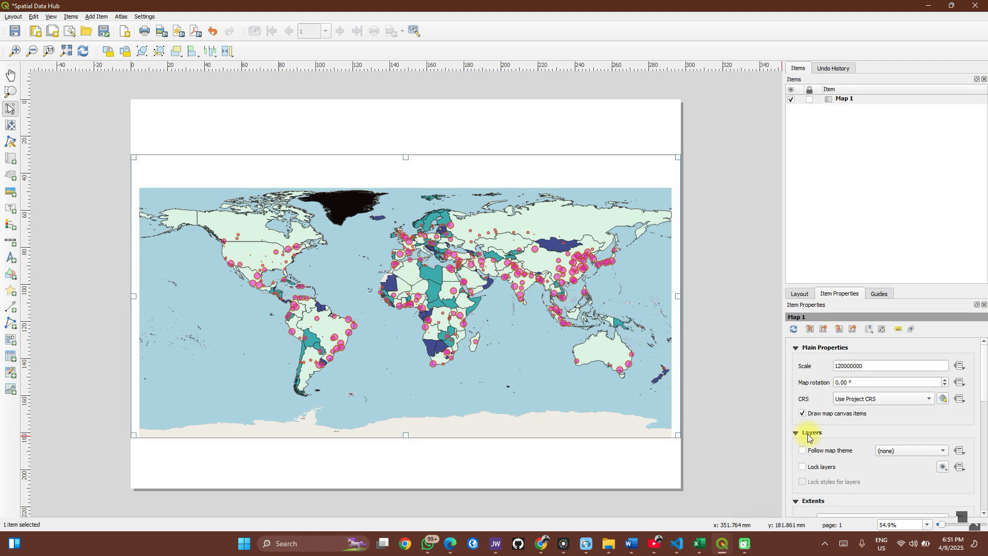
scroll(808, 433, down, 1)
scroll(806, 432, down, 1)
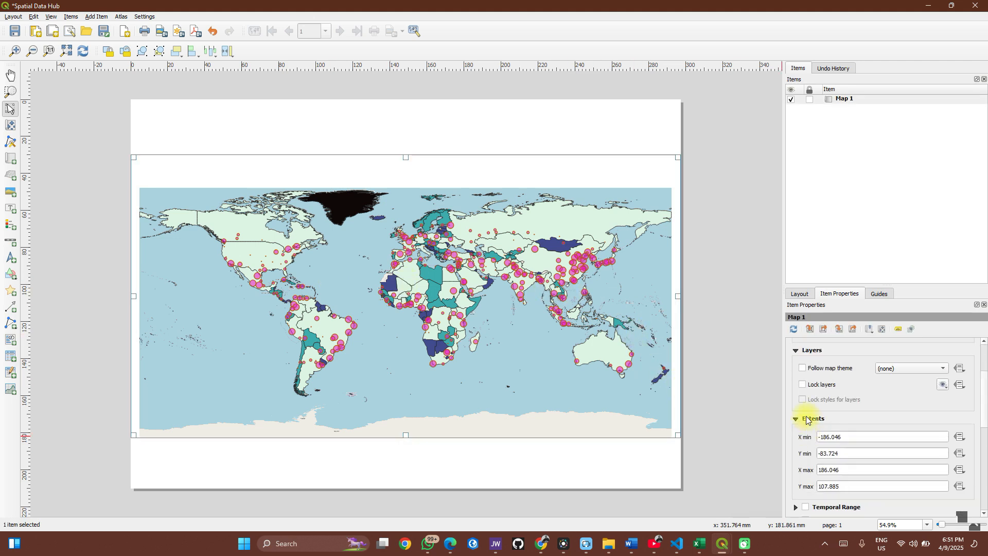
click(811, 386)
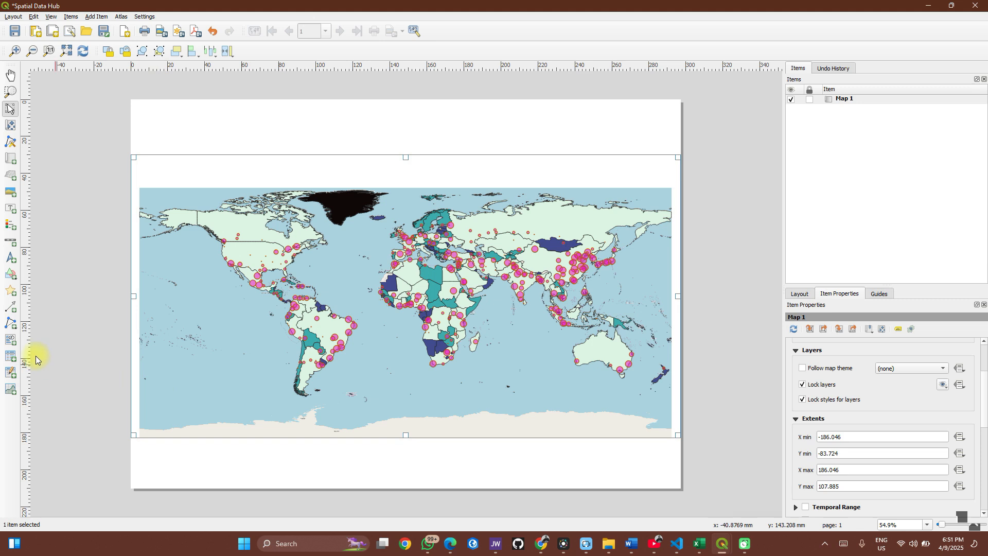
mouse_move(722, 543)
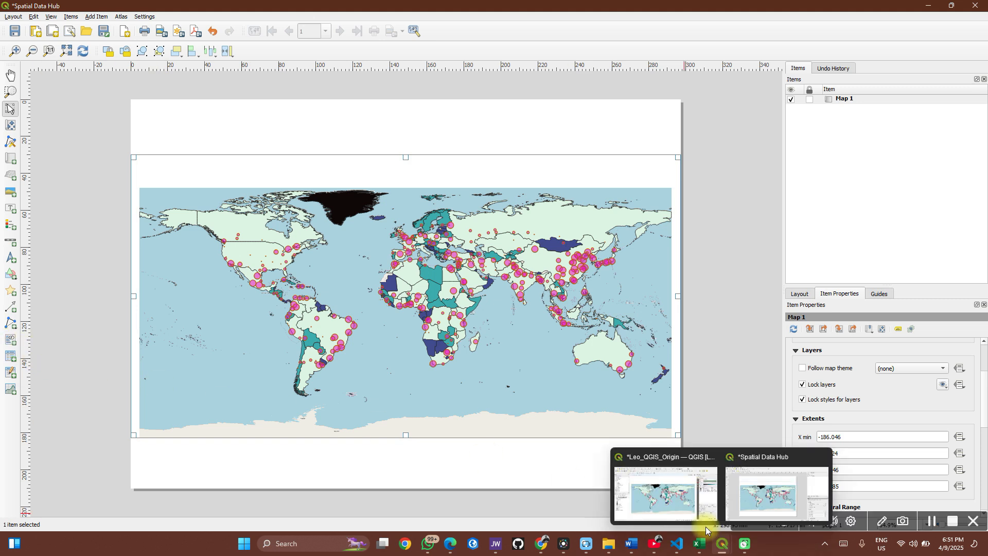
click(696, 365)
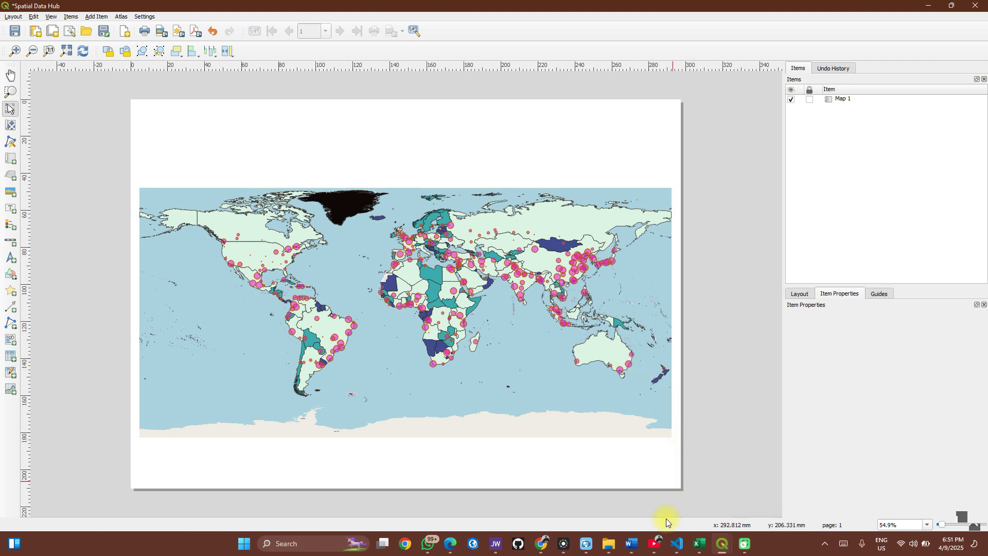
Switch to the main Leo_QGIS_Origin project window and close the Layout Manager.
mouse_move(722, 543)
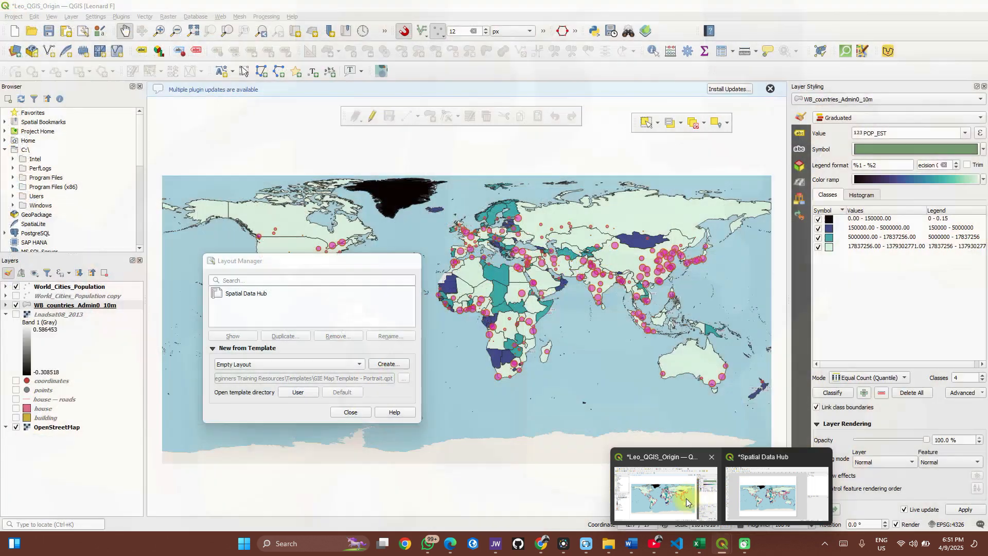
click(686, 502)
click(349, 410)
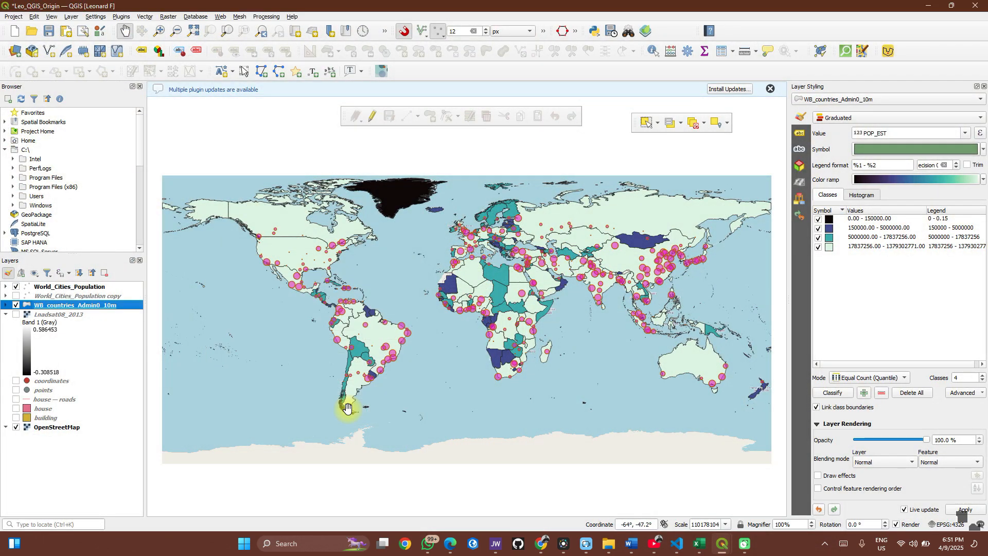
Zoom the main map canvas in on Australia.
drag(654, 355, 388, 347)
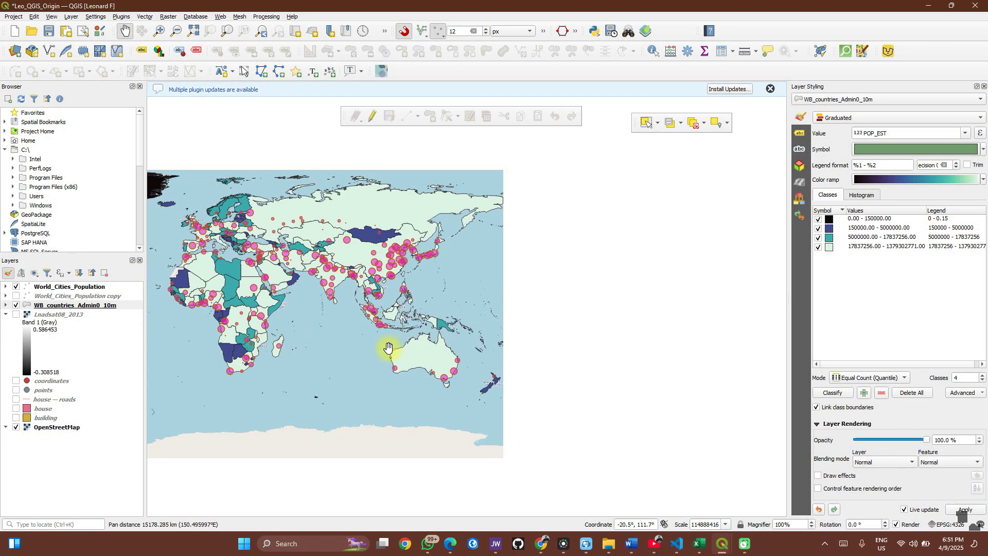
scroll(391, 350, up, 3)
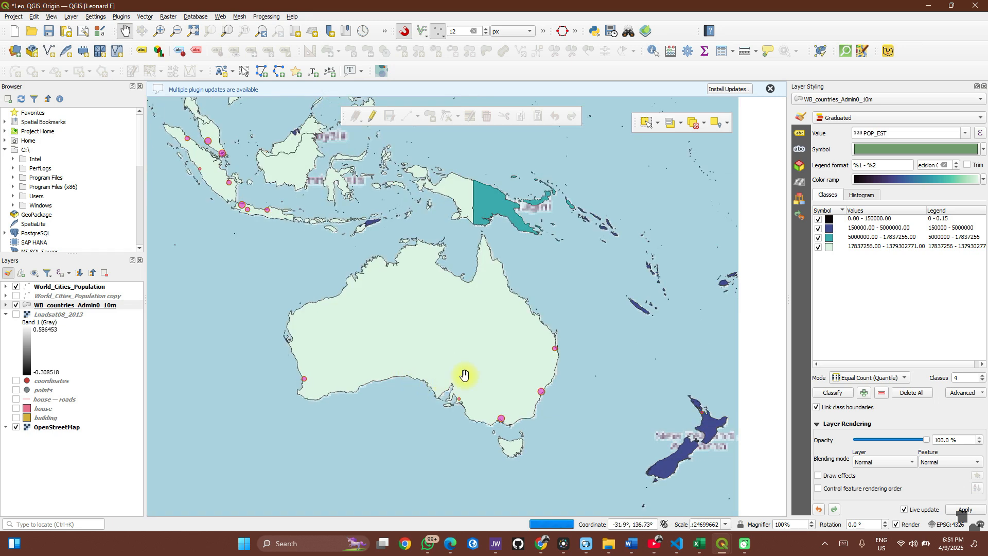
drag(465, 375, 504, 371)
scroll(507, 370, up, 1)
scroll(508, 369, down, 1)
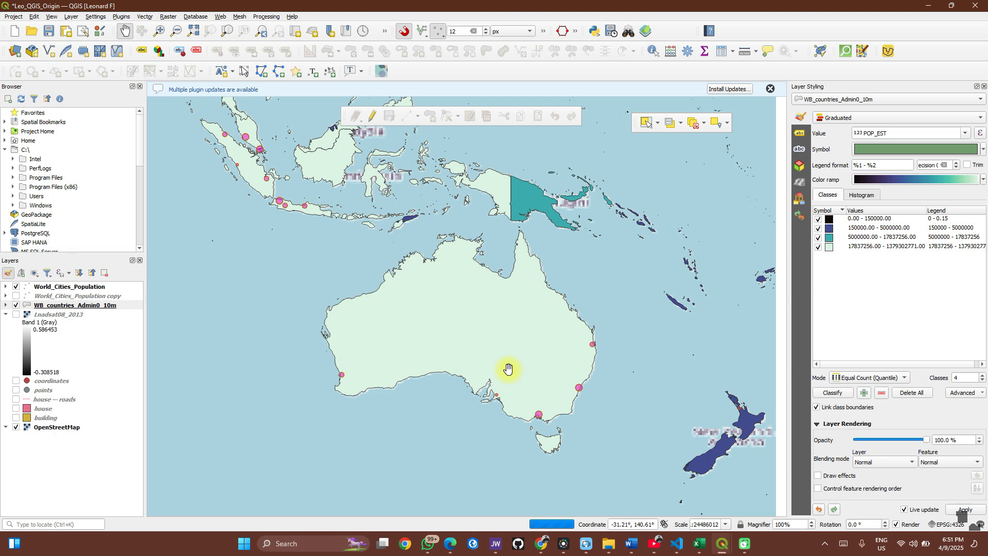
scroll(508, 369, up, 3)
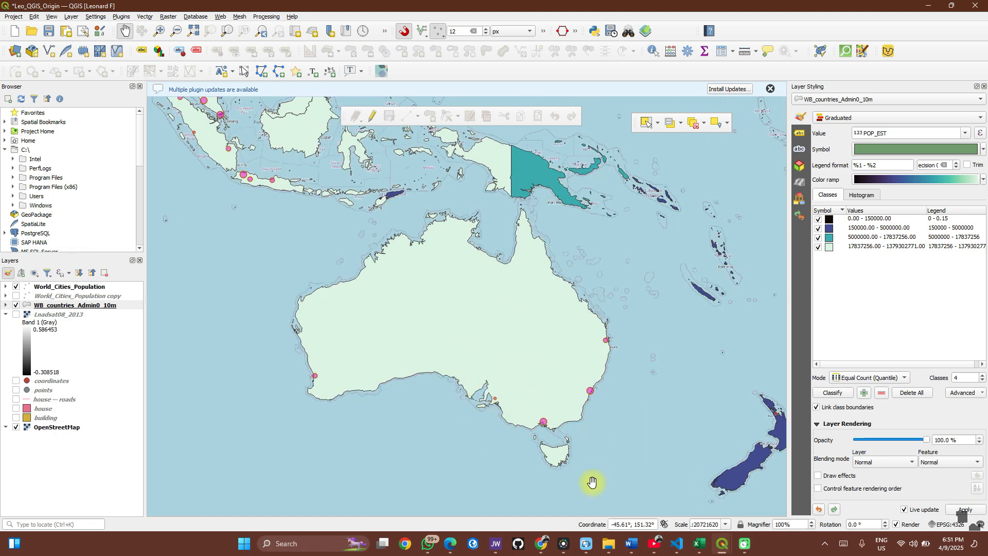
Switch to the Spatial Data Hub layout and add a second map, about 92 by 90 mm, near the page's upper-left corner.
mouse_move(722, 543)
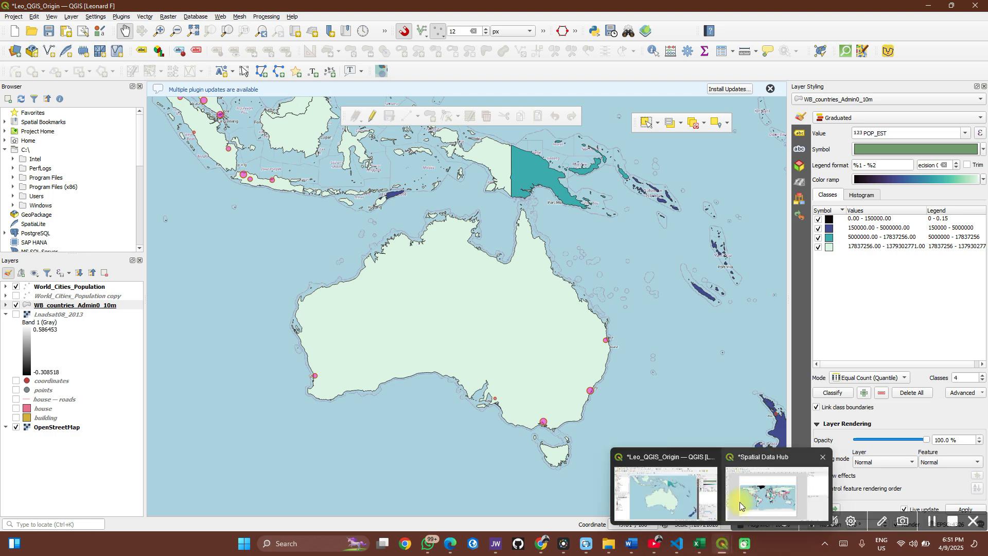
click(740, 507)
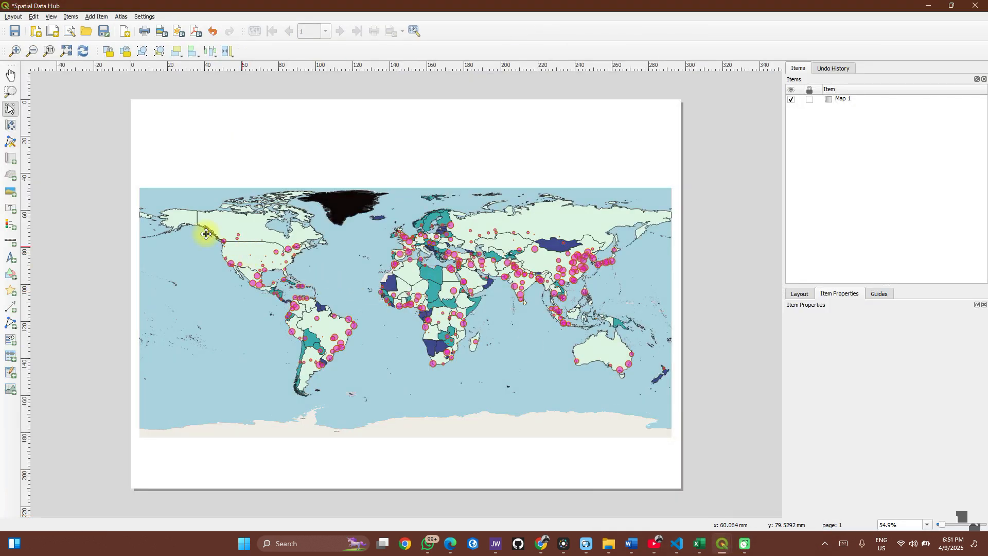
click(13, 161)
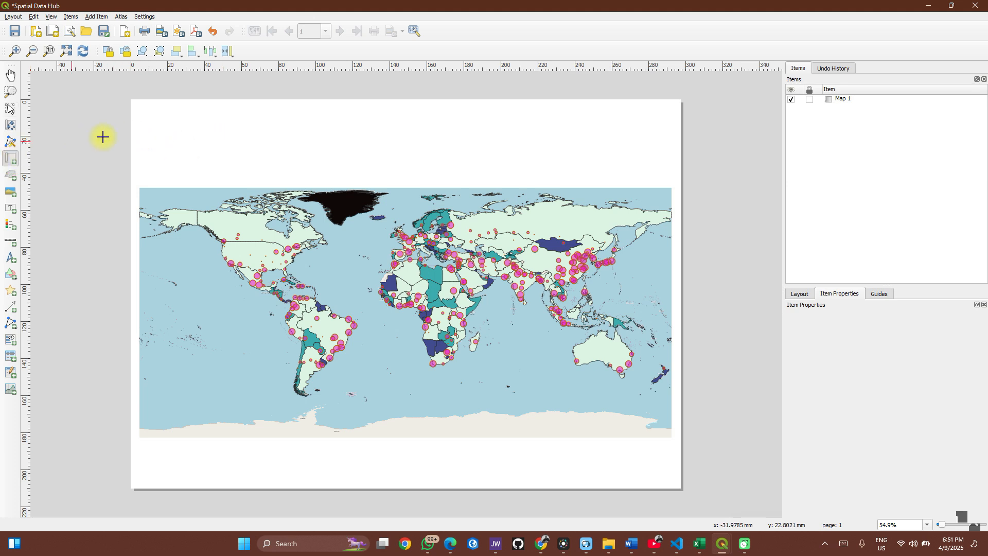
drag(148, 127, 317, 294)
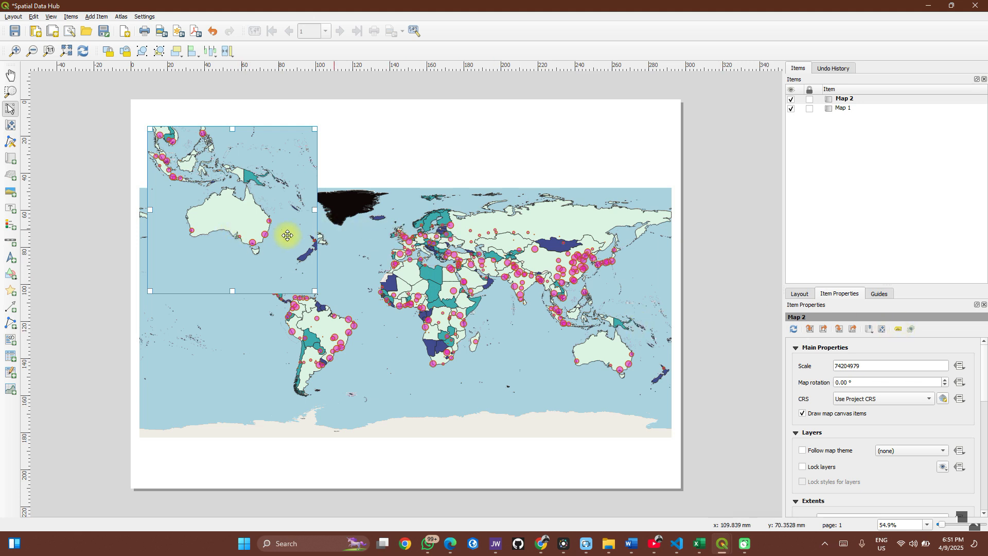
Delete the world map, then move the Australia map down the page and enlarge it to about 103 by 117 mm.
click(370, 315)
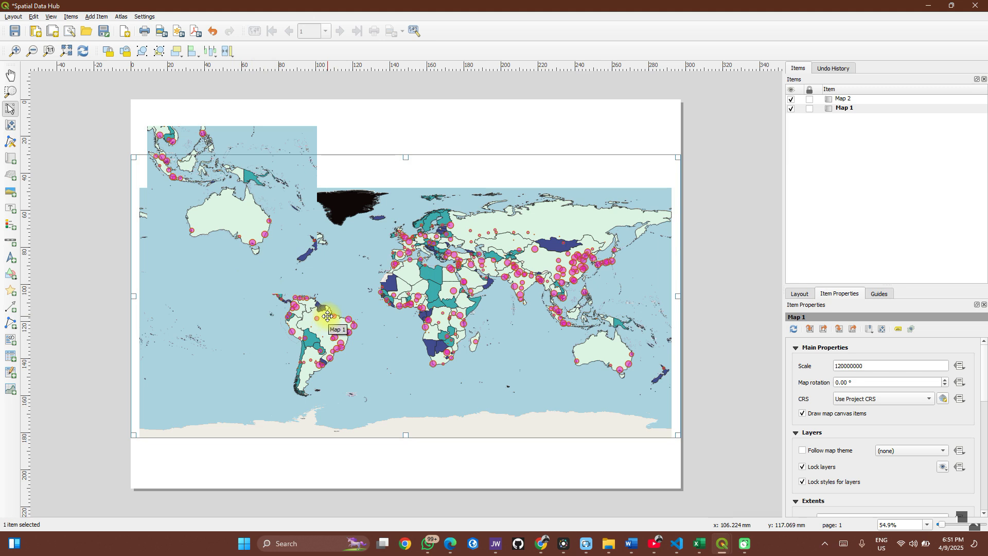
key(Delete)
drag(252, 221, 243, 311)
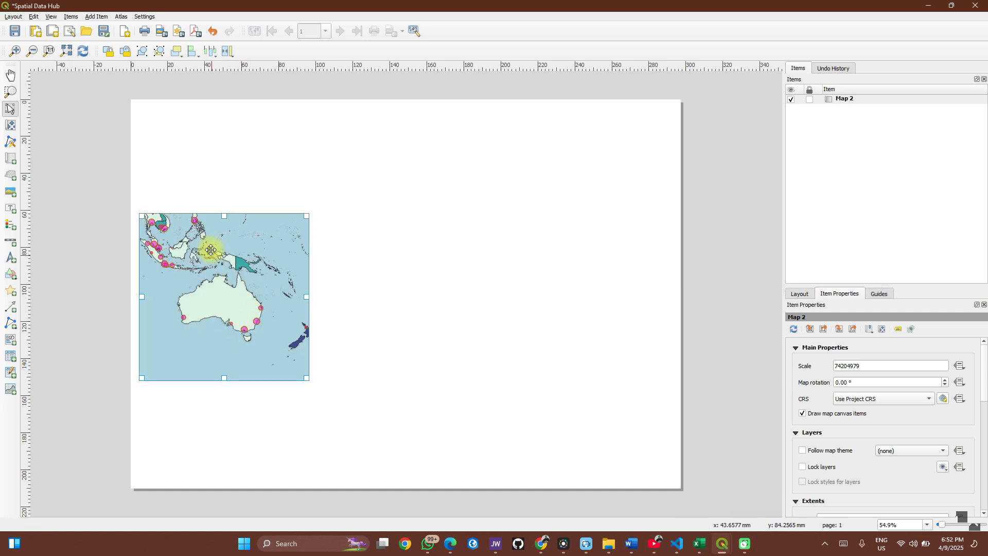
drag(225, 215, 227, 190)
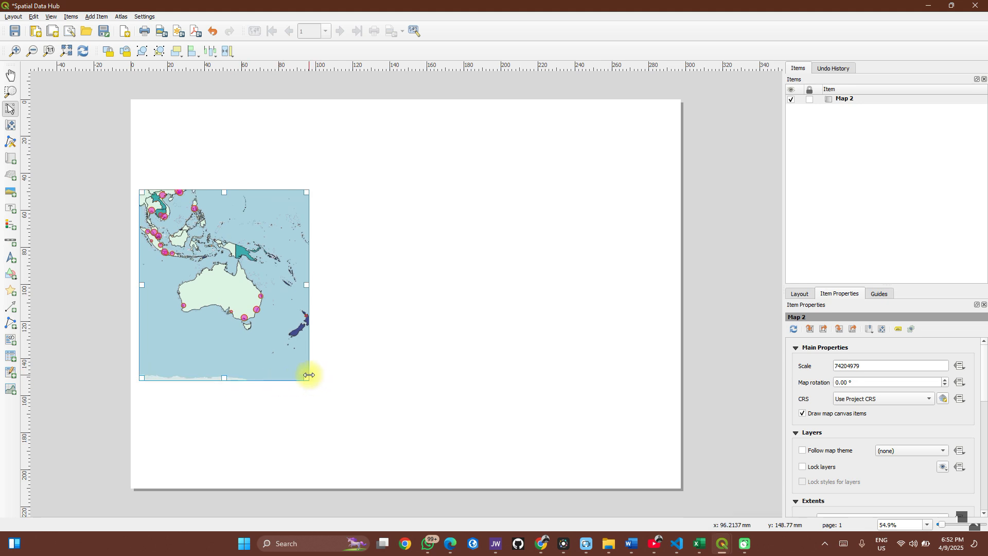
drag(307, 377, 327, 405)
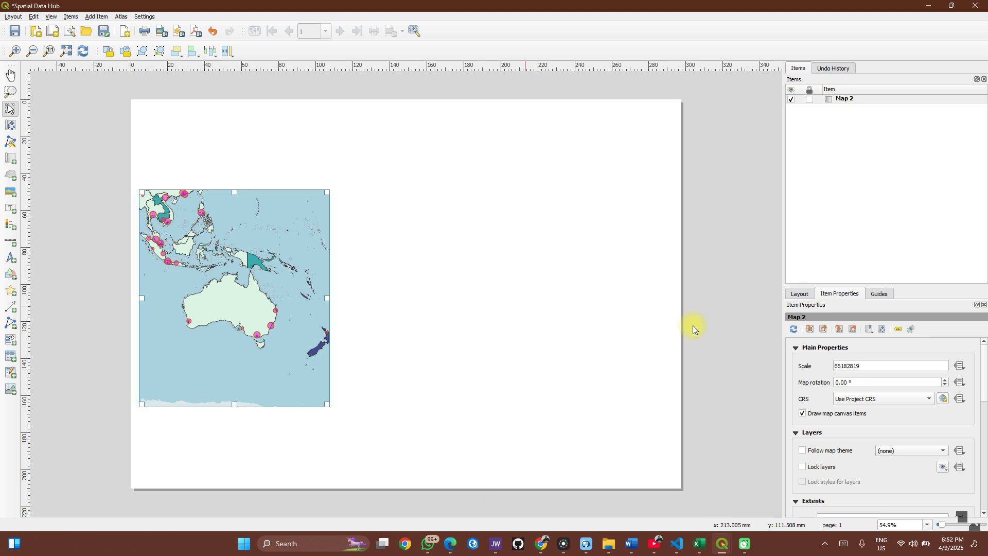
Lock the Australia map's layers and layer styles, enable its frame, and deselect the map.
click(818, 466)
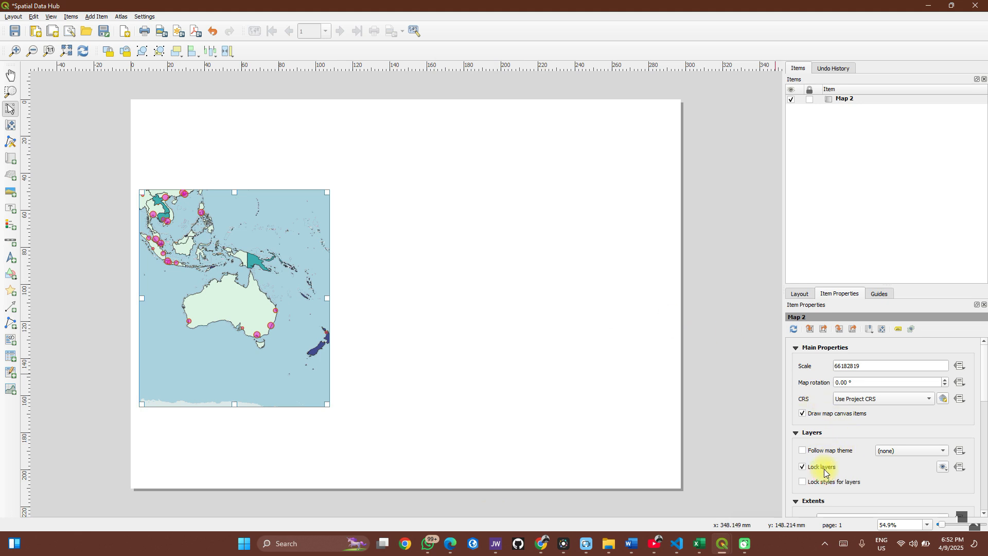
click(818, 482)
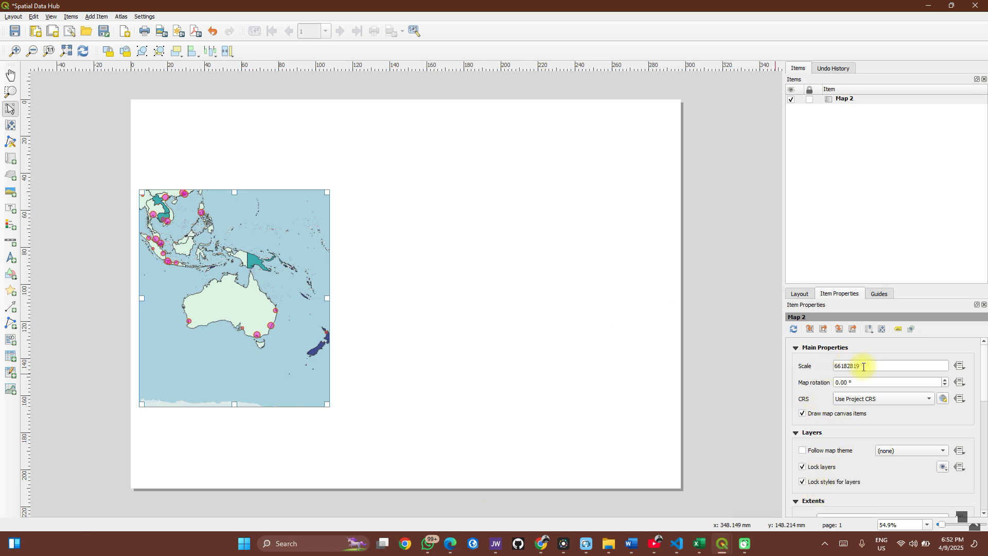
scroll(793, 440, down, 3)
scroll(793, 440, down, 3)
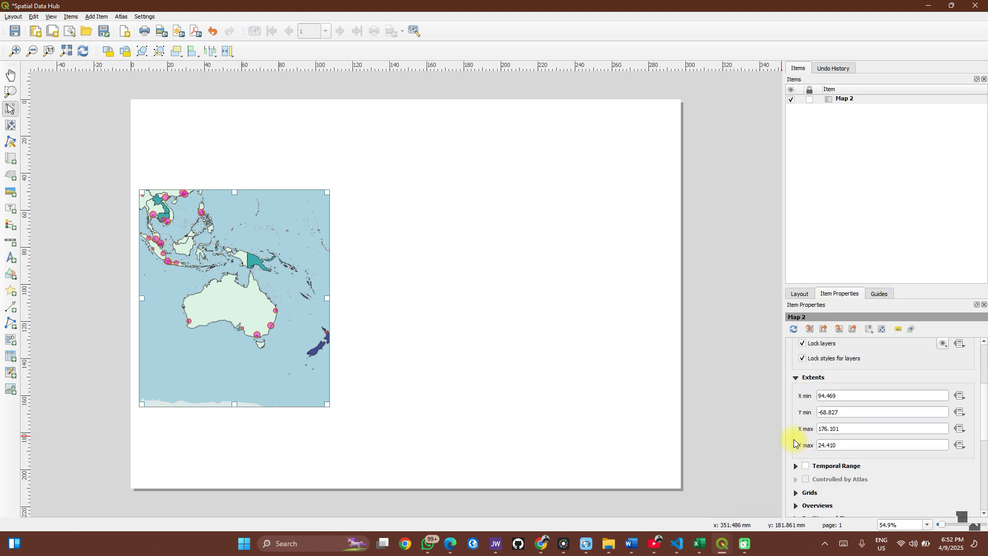
scroll(795, 436, down, 1)
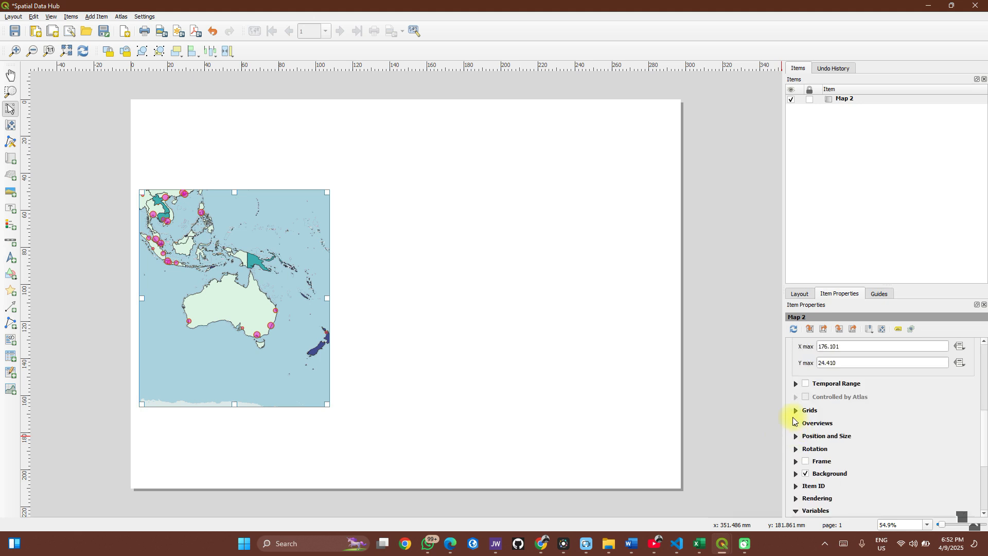
click(805, 461)
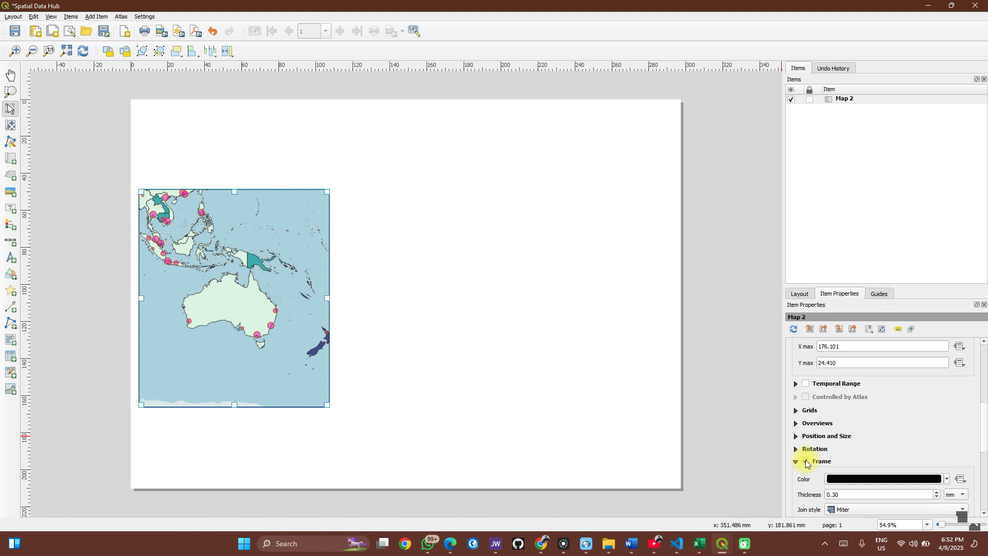
click(397, 362)
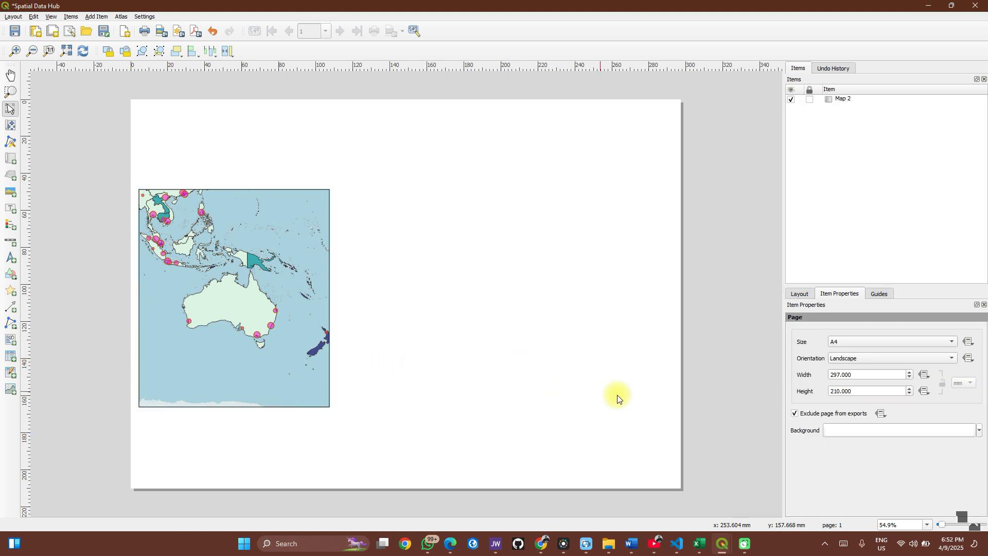
Add a grid to the Australia map, keep the map CRS, and set the grid's interval unit to millimeters.
click(163, 308)
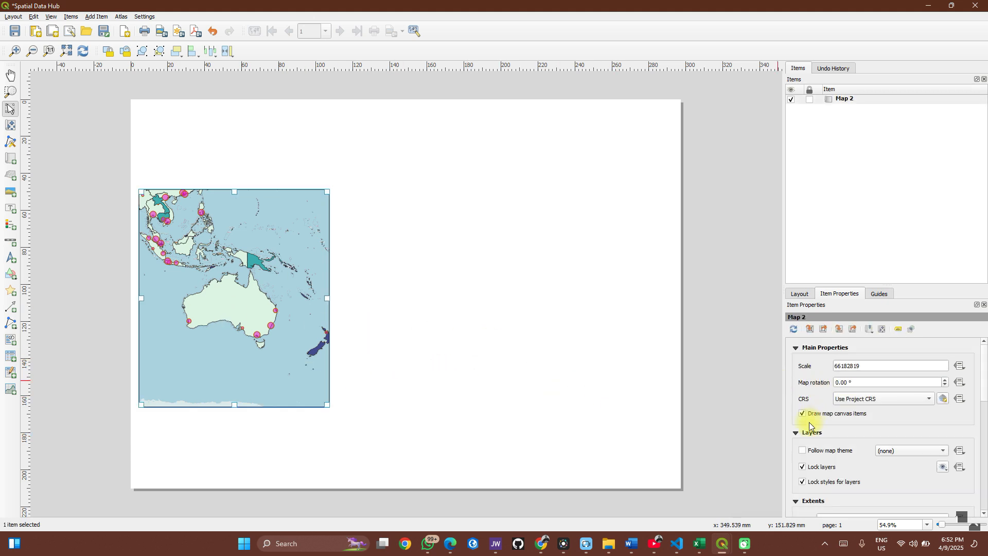
scroll(807, 458, down, 5)
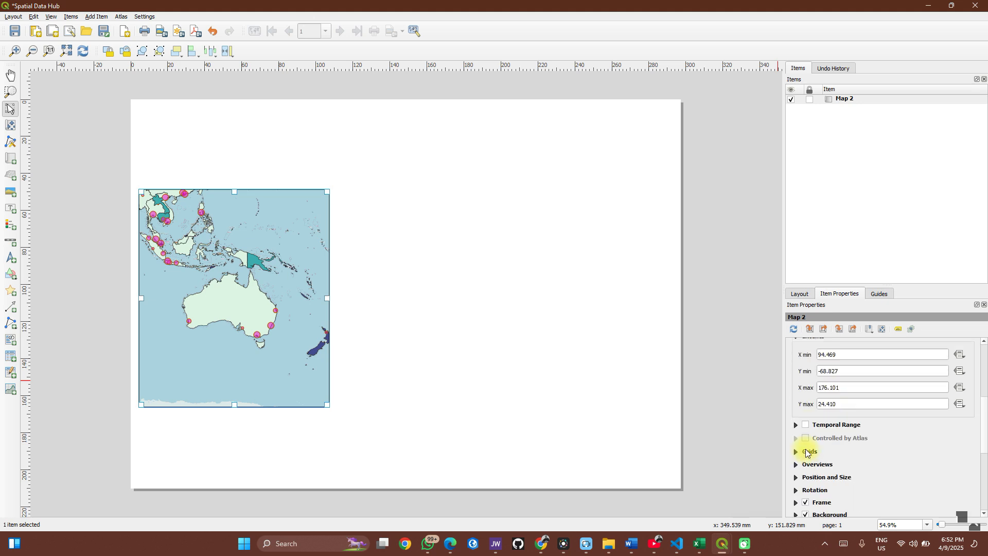
click(796, 452)
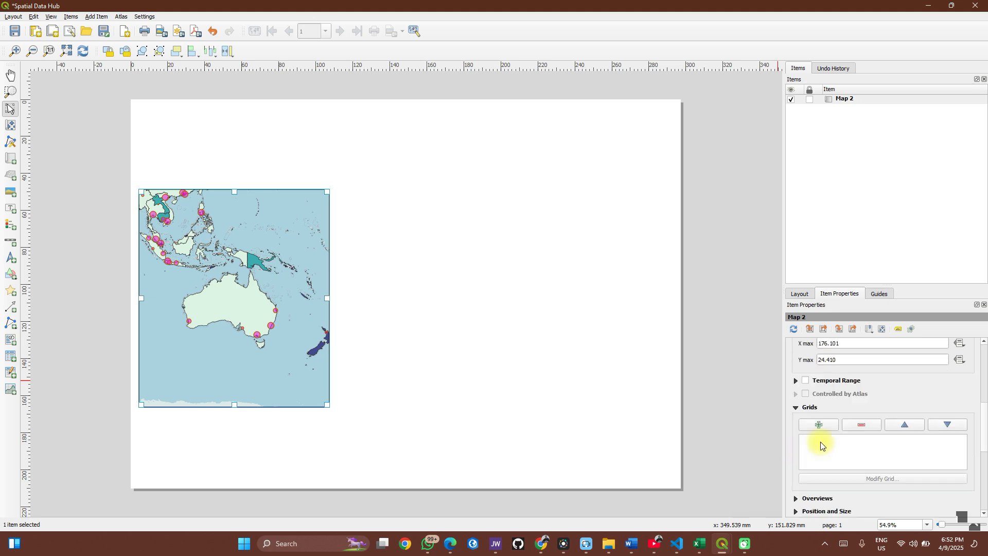
click(819, 426)
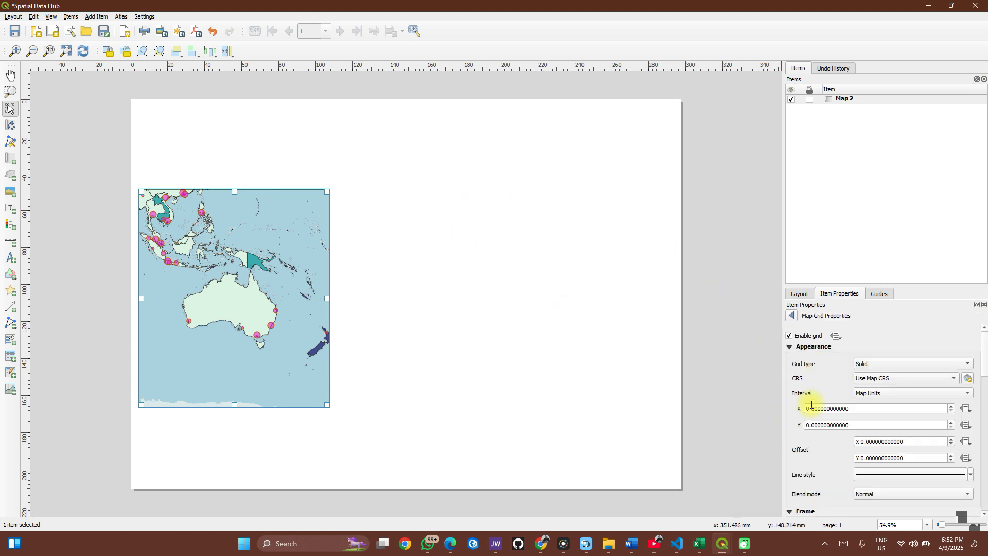
click(875, 385)
click(875, 387)
click(875, 381)
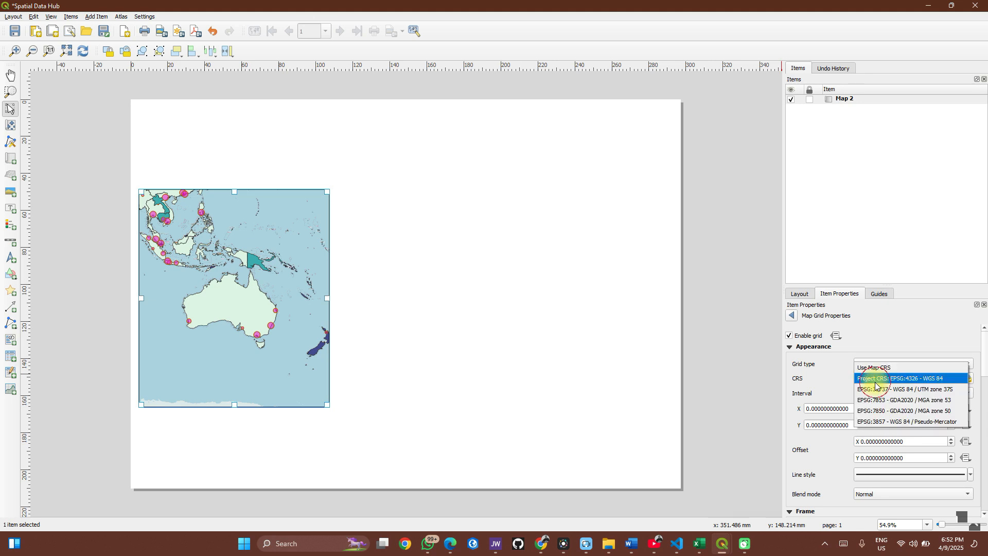
click(874, 377)
click(871, 394)
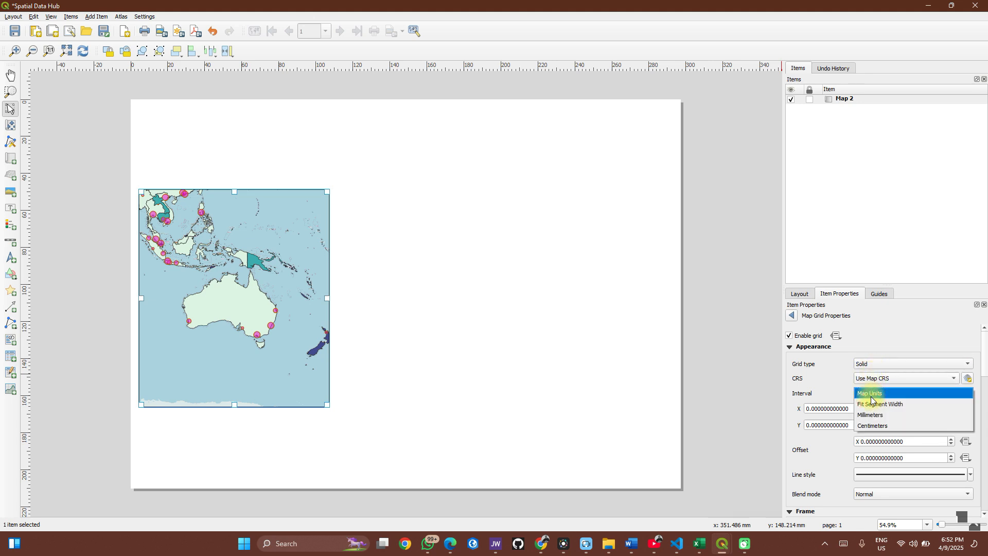
click(870, 414)
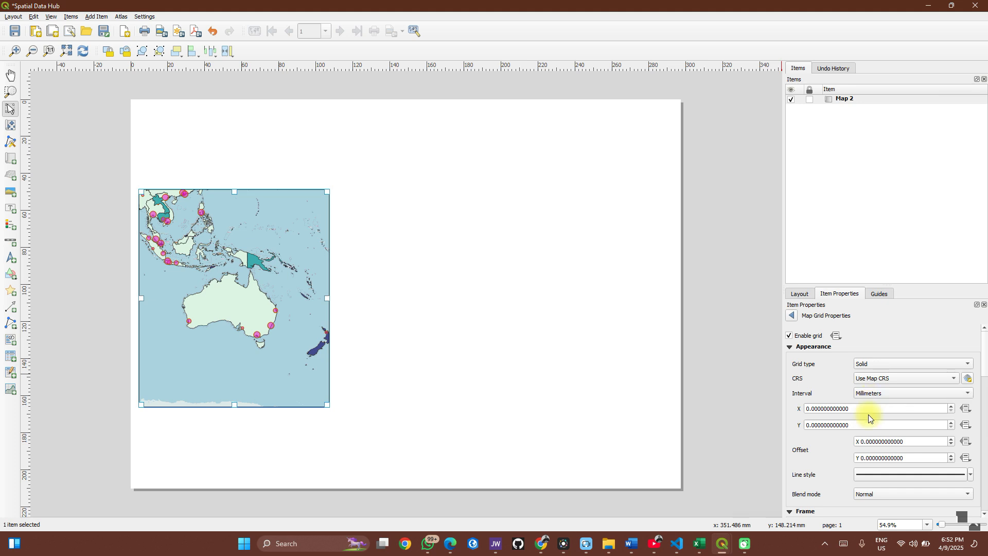
Set the grid's X and Y intervals to 30 mm.
click(812, 410)
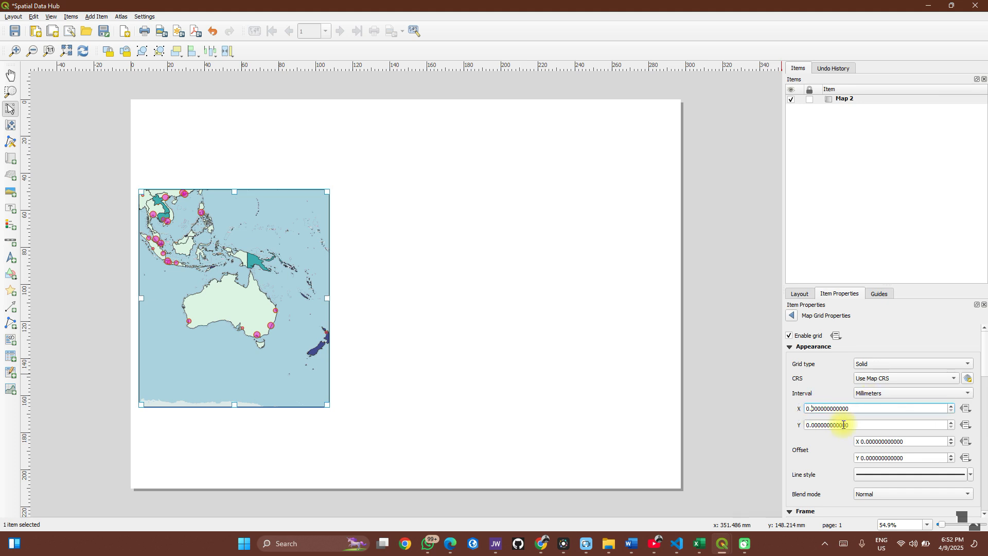
key(Left)
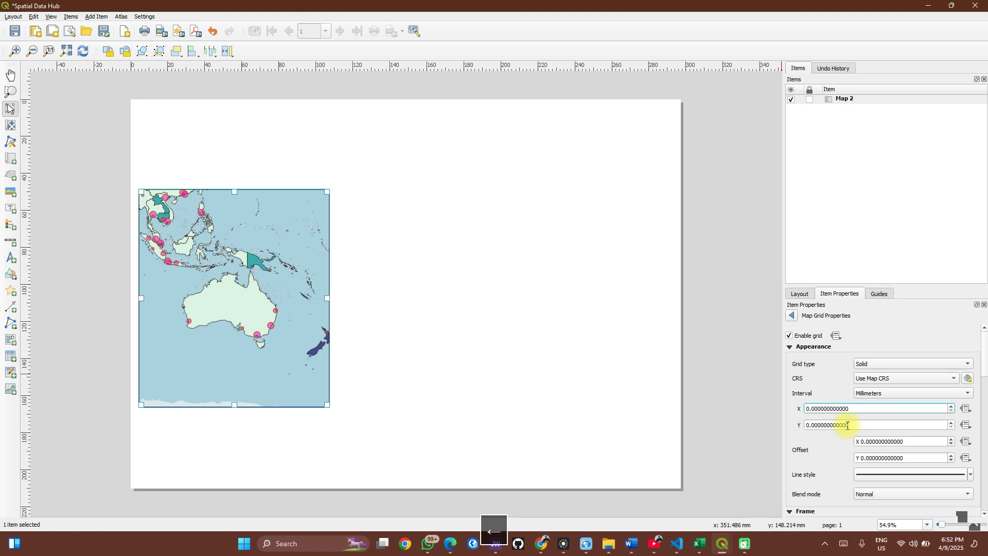
key(BackSpace)
key(Return)
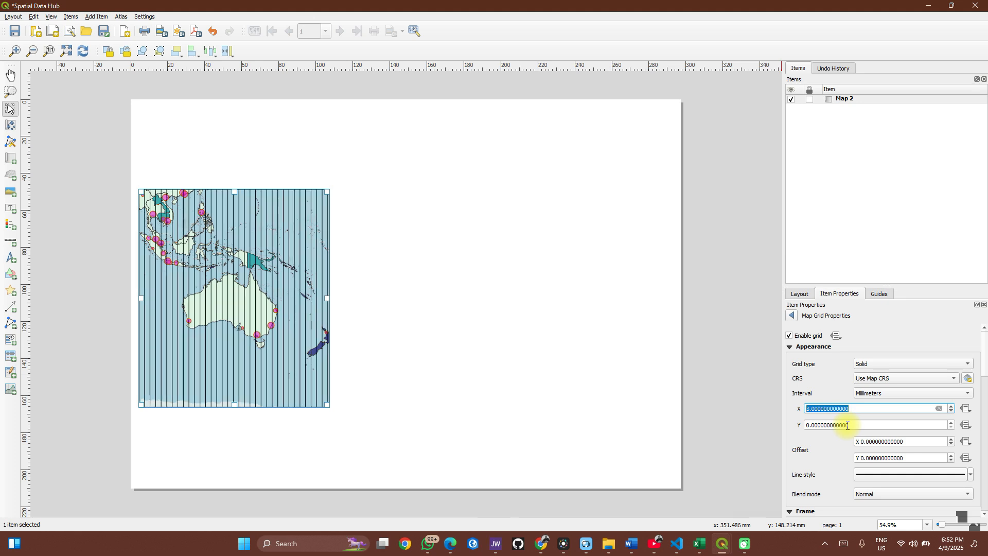
click(811, 409)
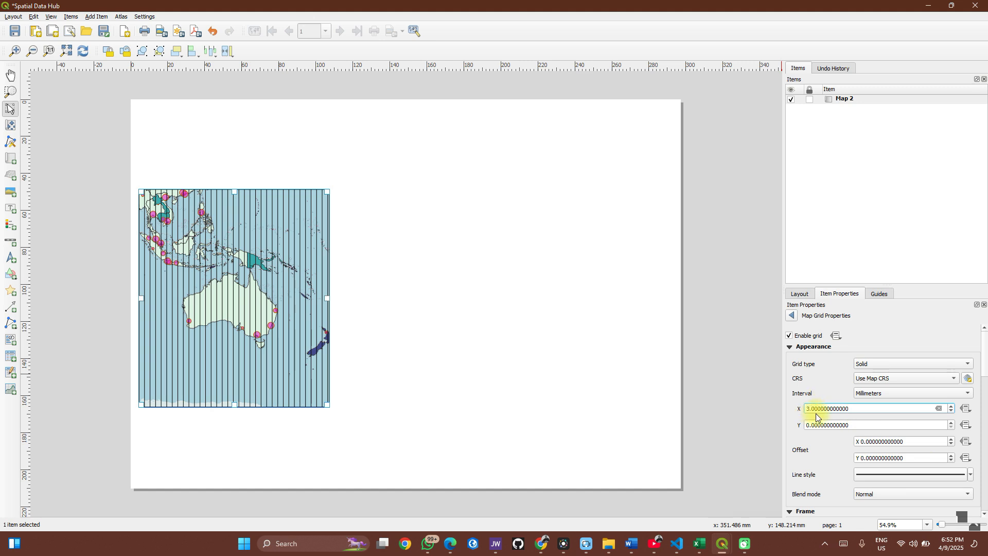
key(Right)
key(Return)
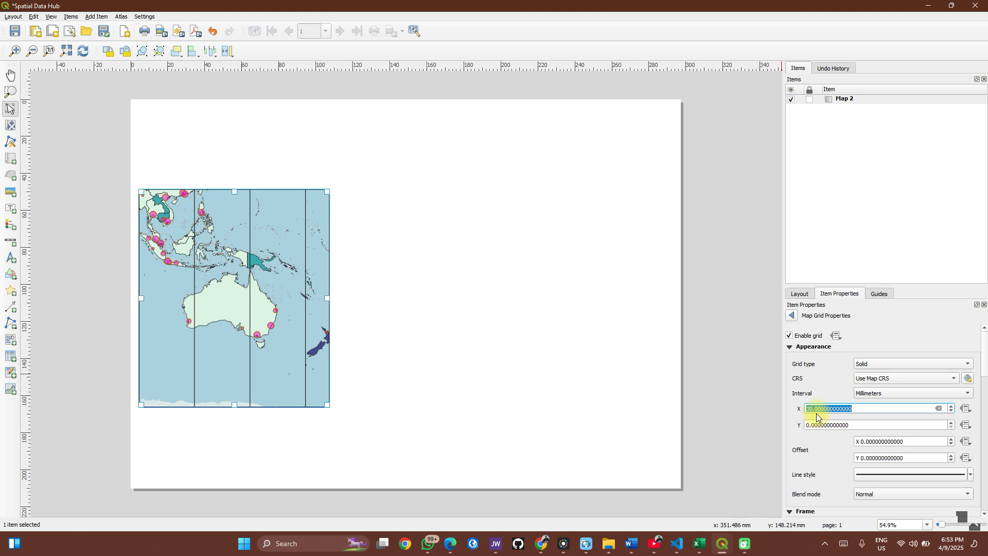
click(810, 430)
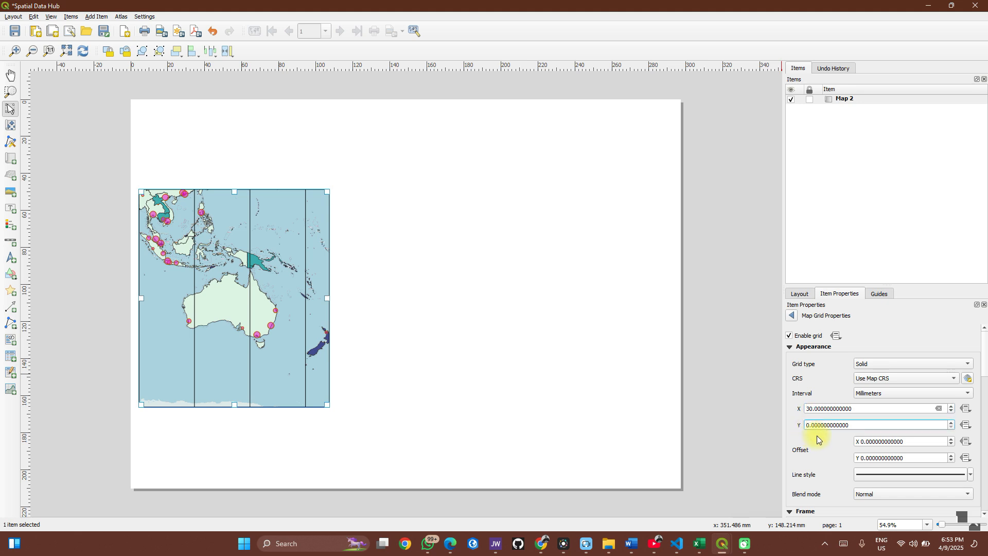
text(3)
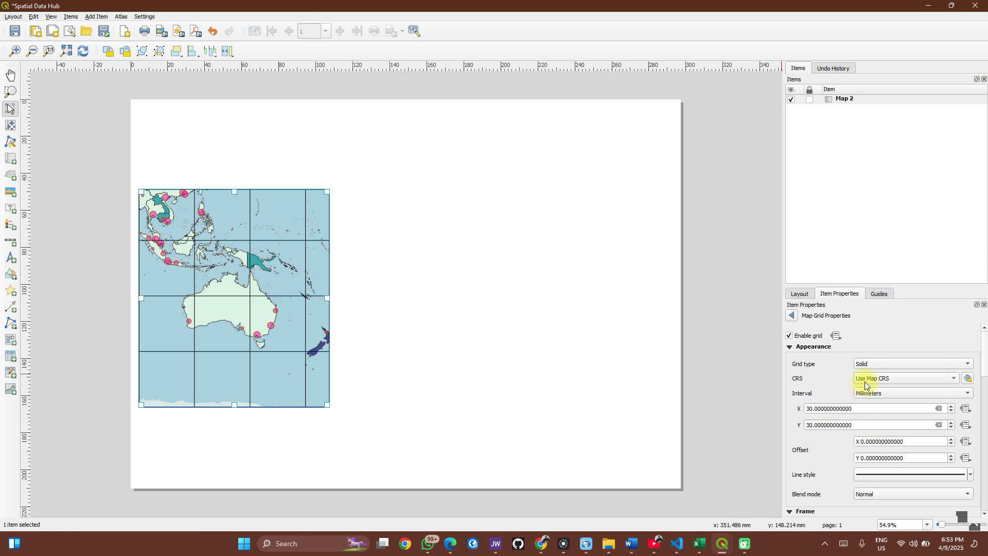
Change the grid type to Cross and give the grid a Zebra (Nautical) frame style.
click(863, 364)
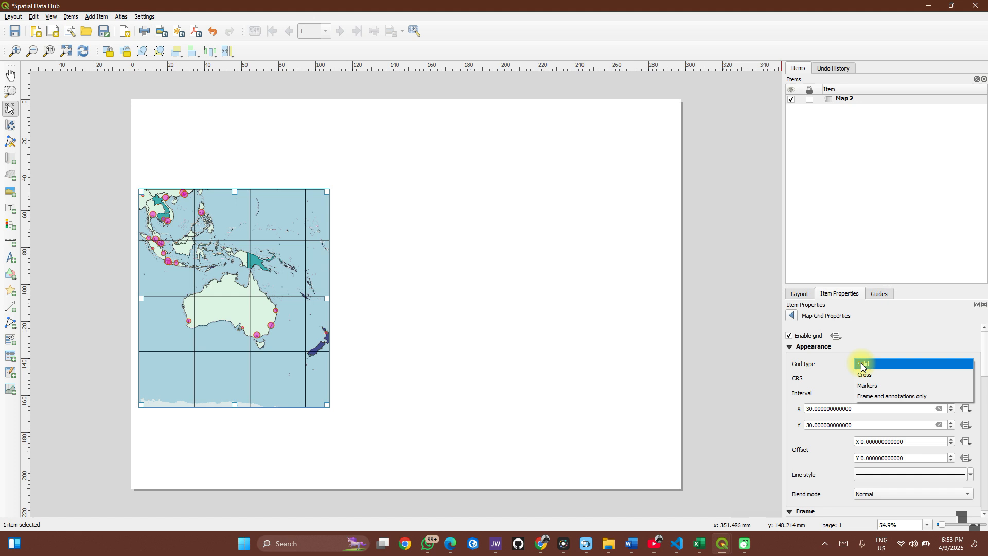
click(863, 375)
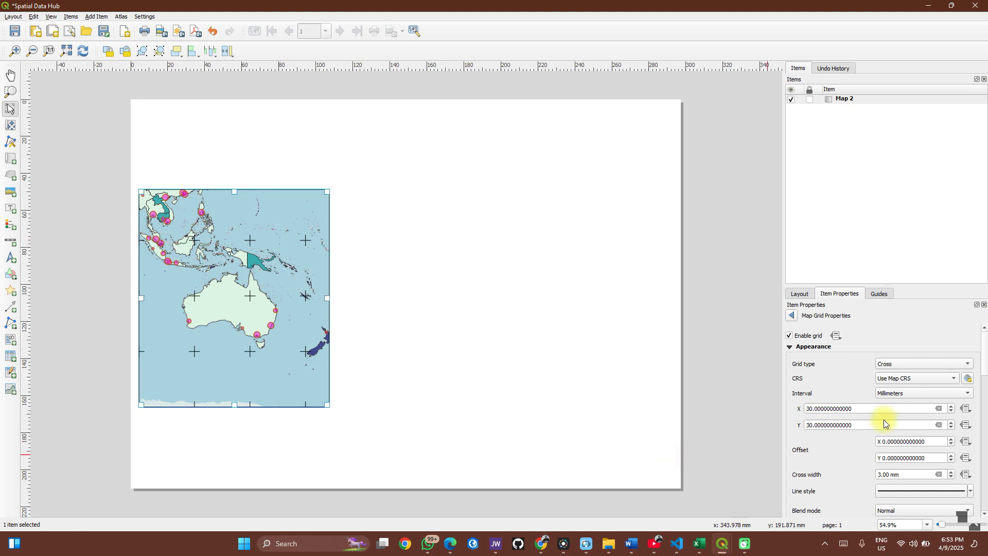
scroll(798, 454, down, 3)
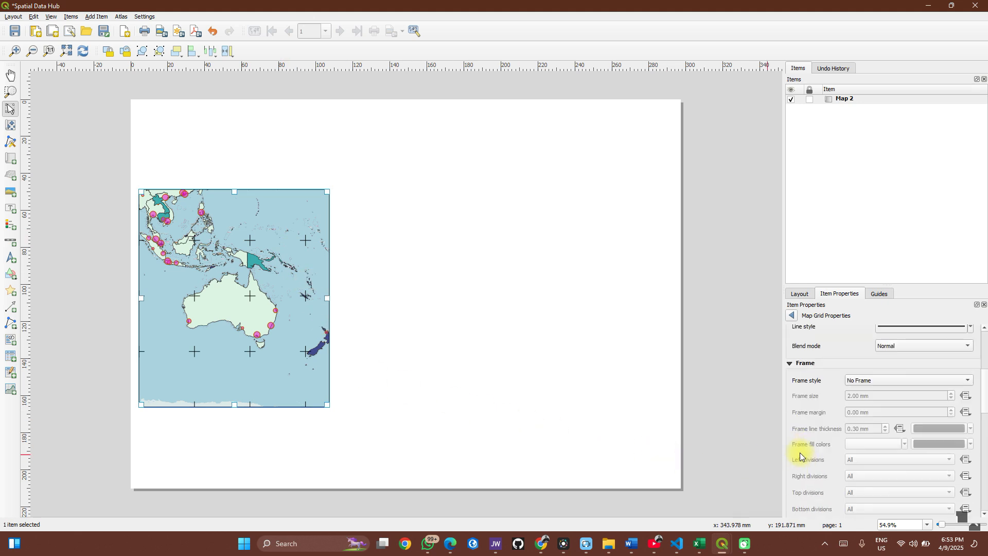
click(850, 384)
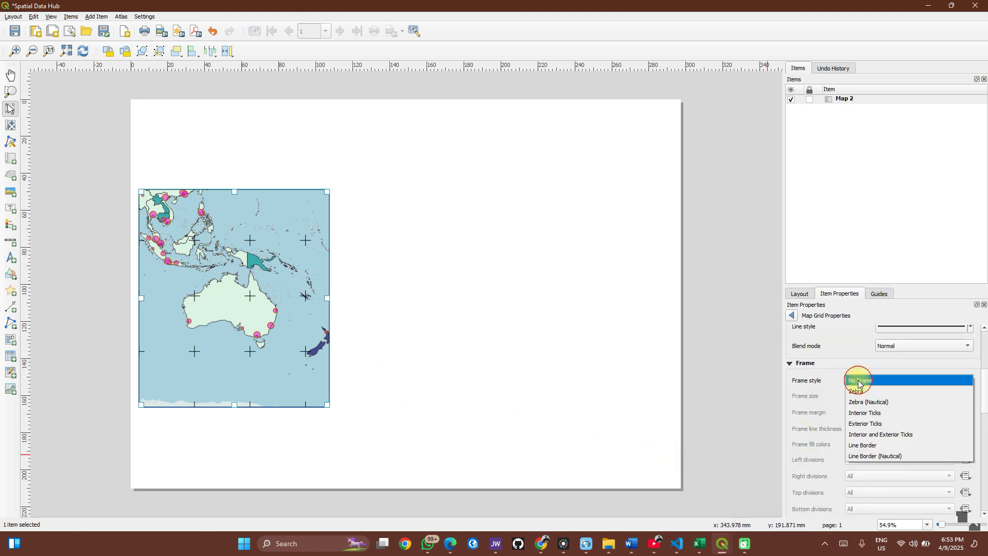
click(858, 402)
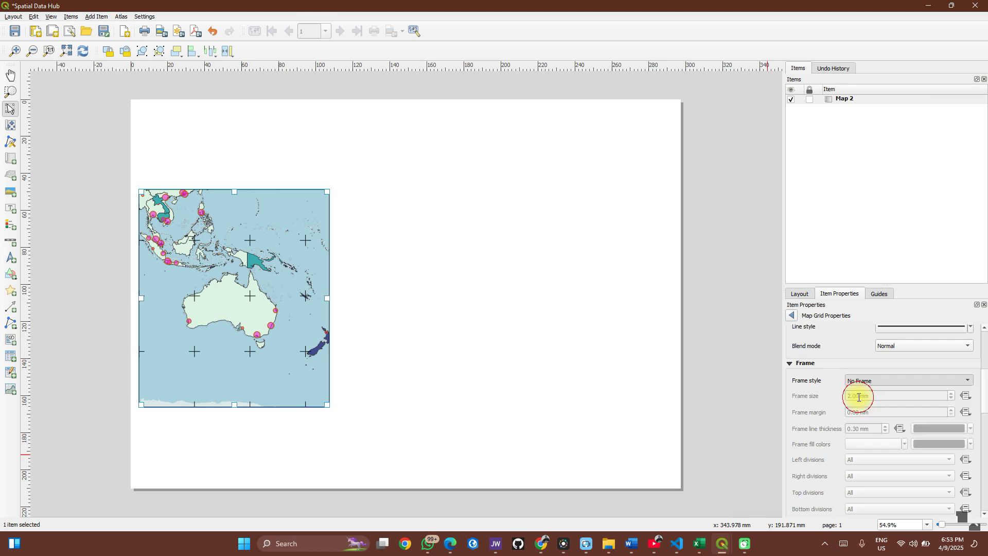
Enlarge the Australia map to about 141 by 157 mm, position it near the page's left edge, and deselect it.
drag(291, 335, 347, 331)
drag(386, 402, 419, 451)
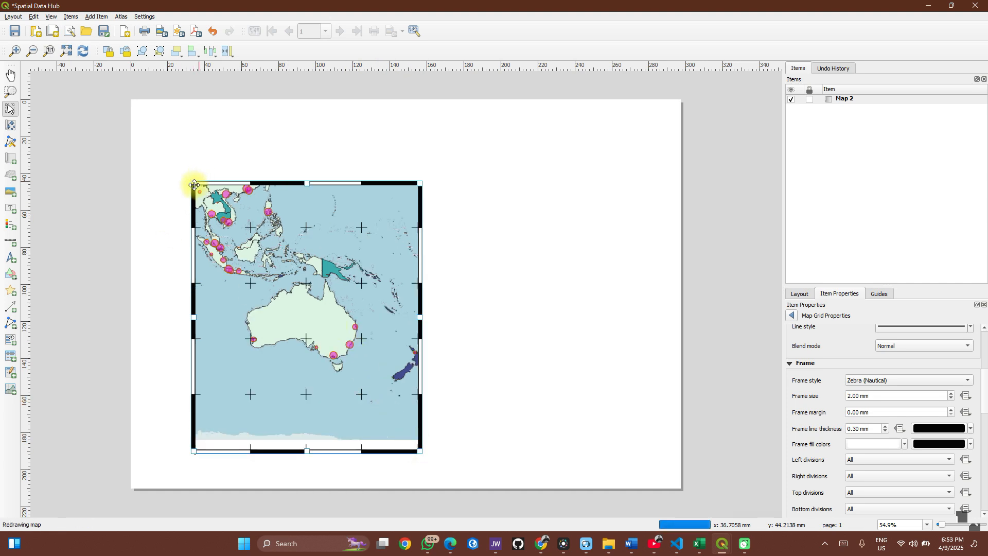
drag(194, 185, 154, 161)
drag(250, 243, 242, 244)
click(451, 395)
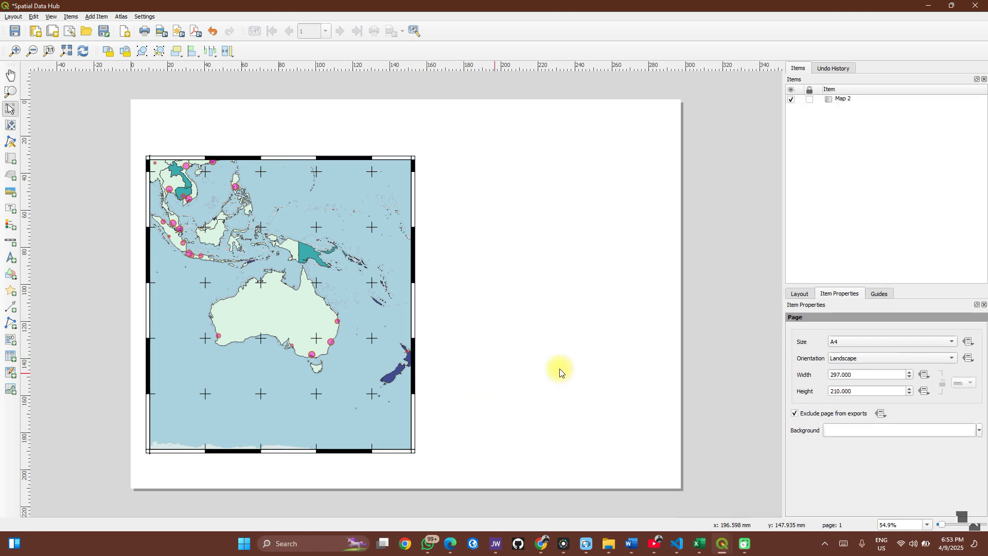
Reopen the Australia map's grid settings and turn on Draw Coordinates for the grid.
click(315, 359)
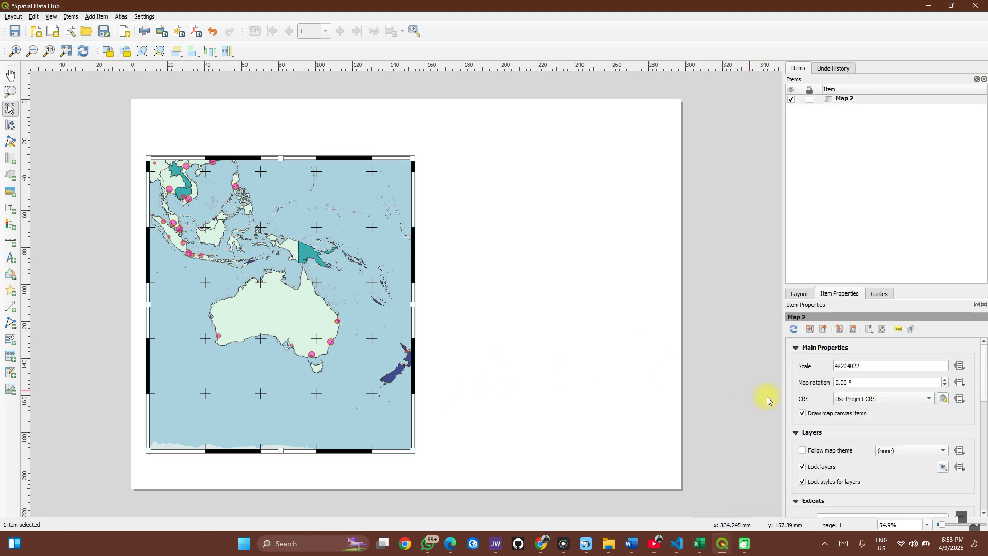
scroll(811, 418, down, 3)
scroll(811, 419, down, 3)
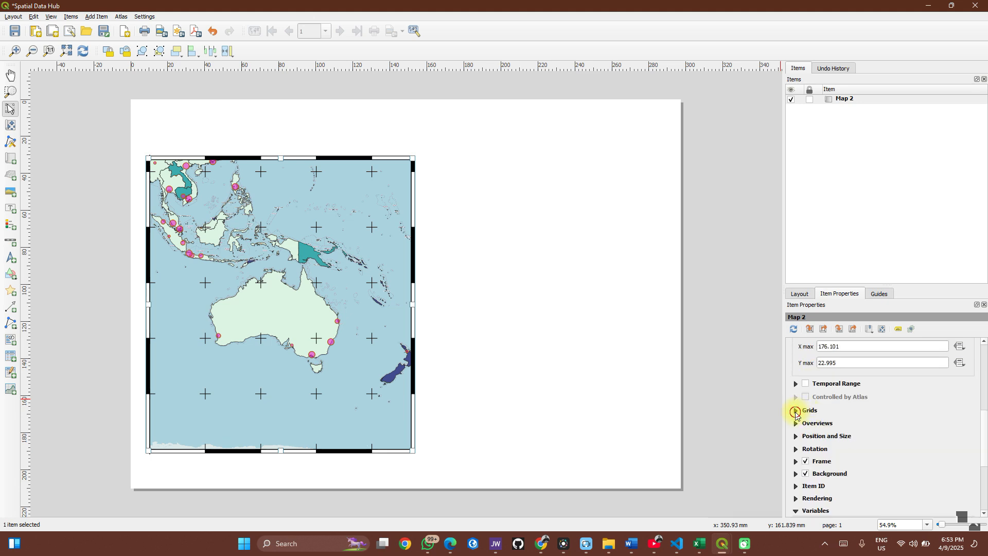
click(796, 411)
click(819, 428)
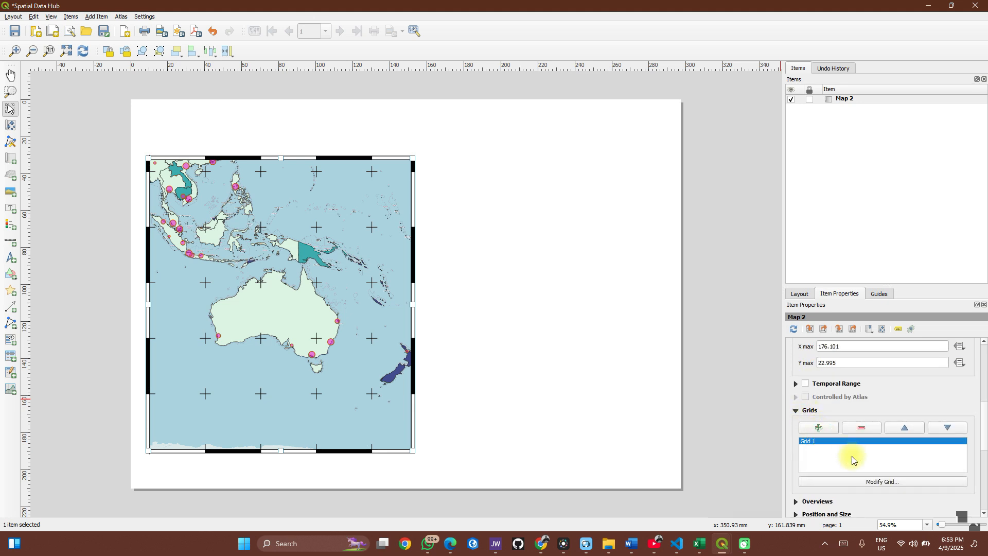
click(865, 482)
scroll(820, 439, down, 2)
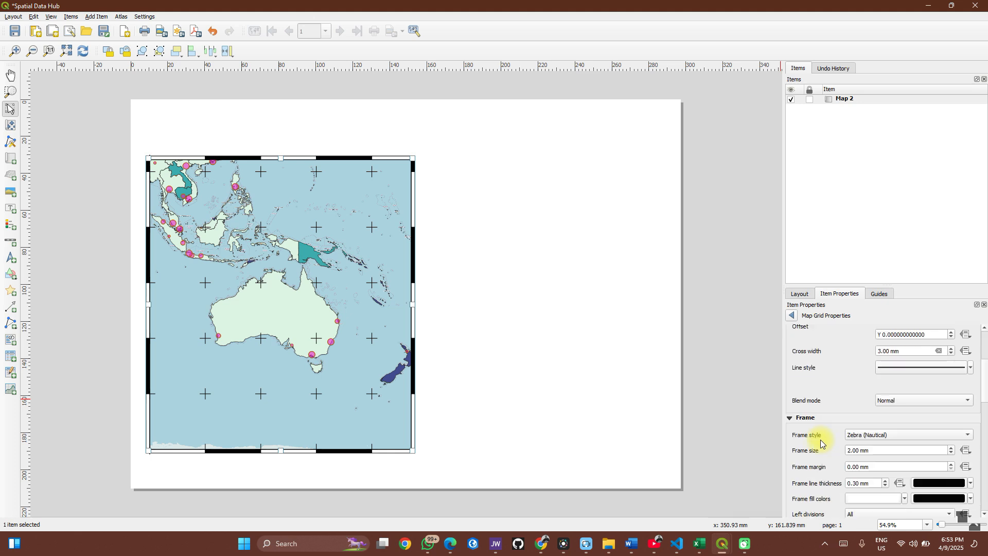
scroll(820, 440, down, 3)
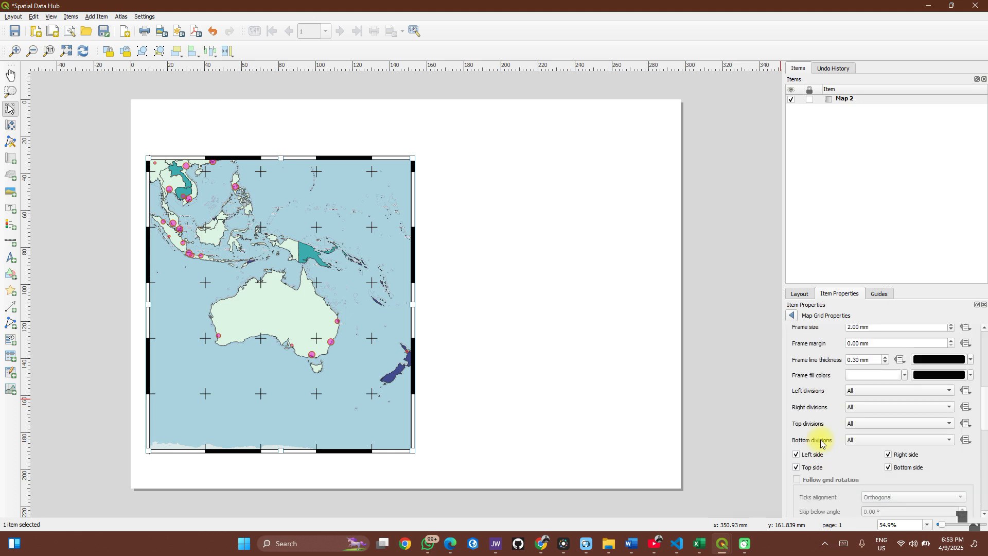
scroll(820, 441, down, 3)
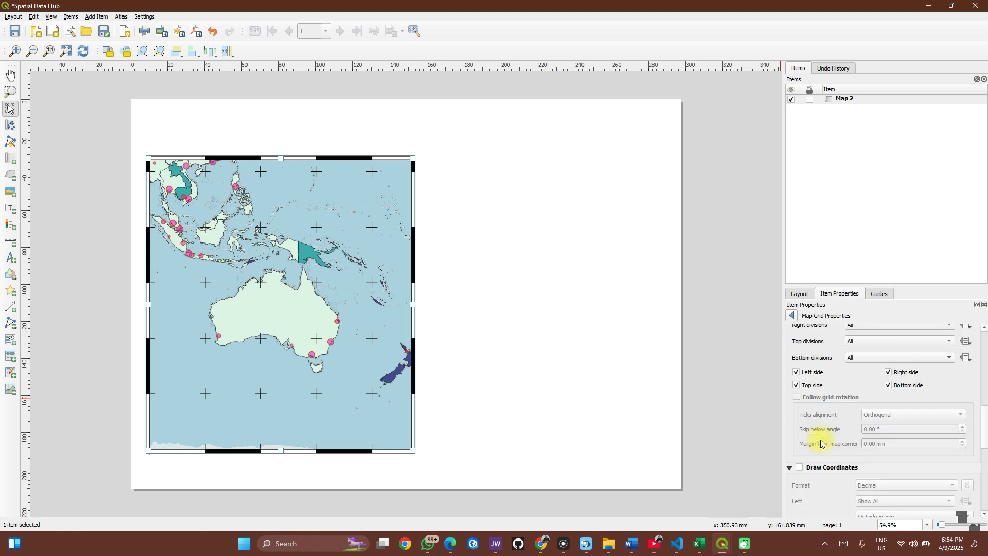
click(800, 426)
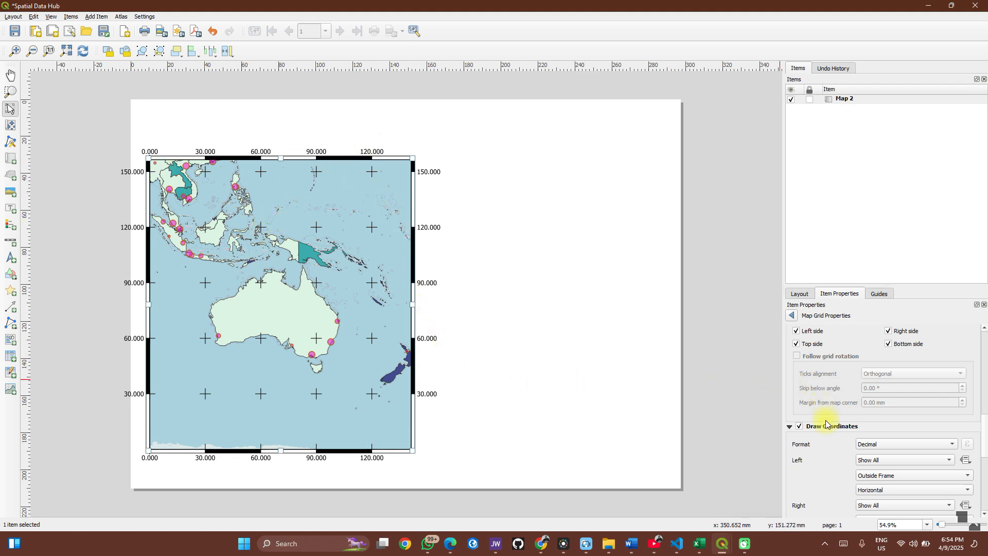
Try the Decimal with Suffix and the Degree, Minute with Suffix formats for the grid coordinates.
scroll(819, 461, down, 1)
scroll(820, 461, down, 1)
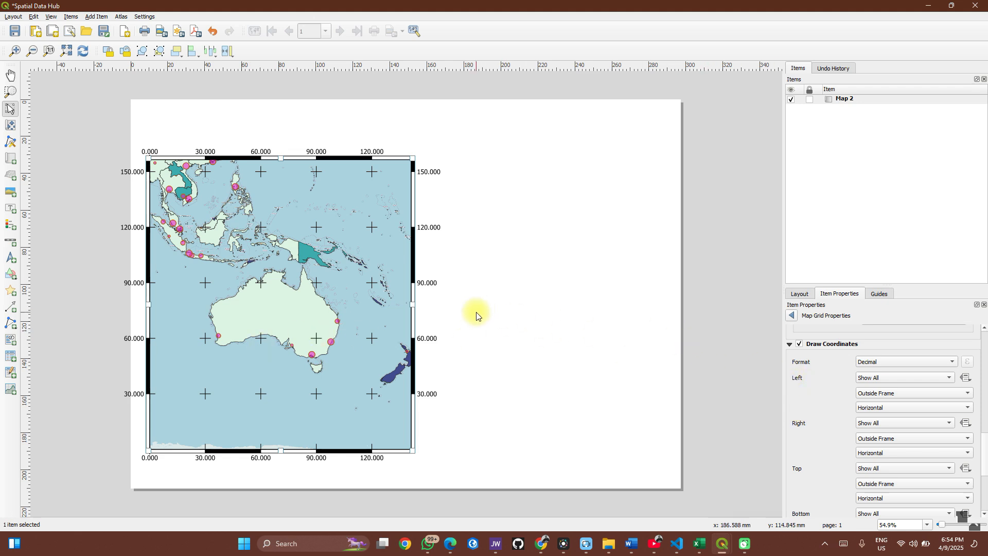
click(878, 365)
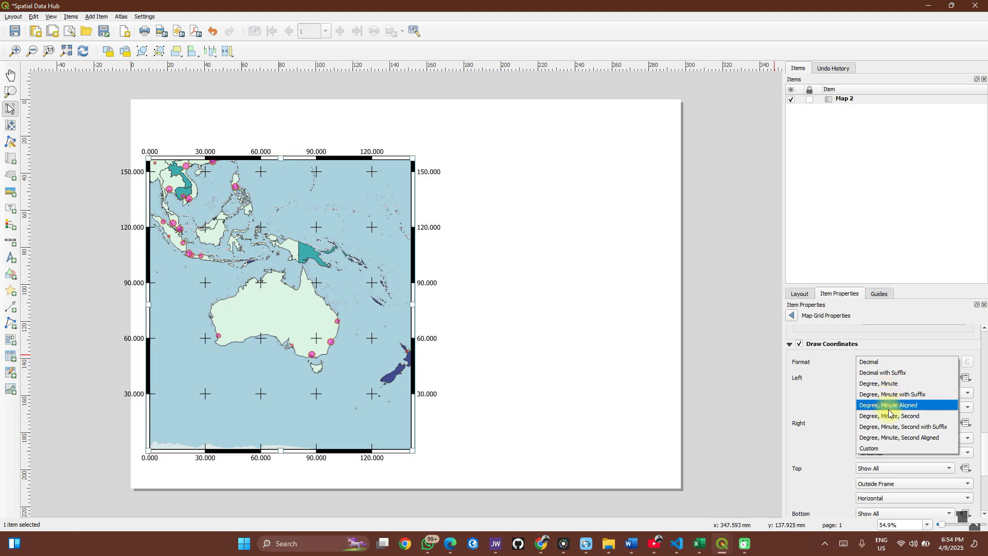
click(879, 380)
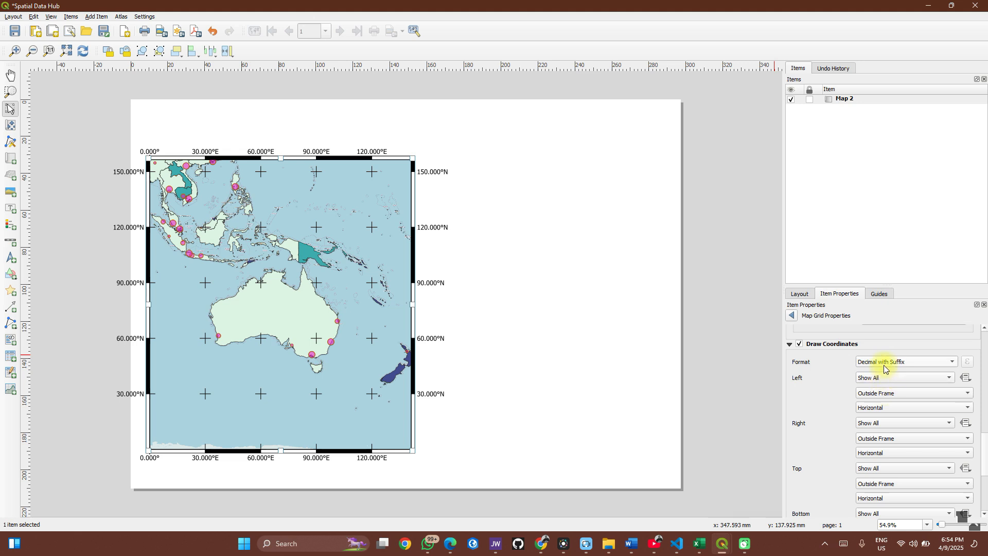
click(884, 365)
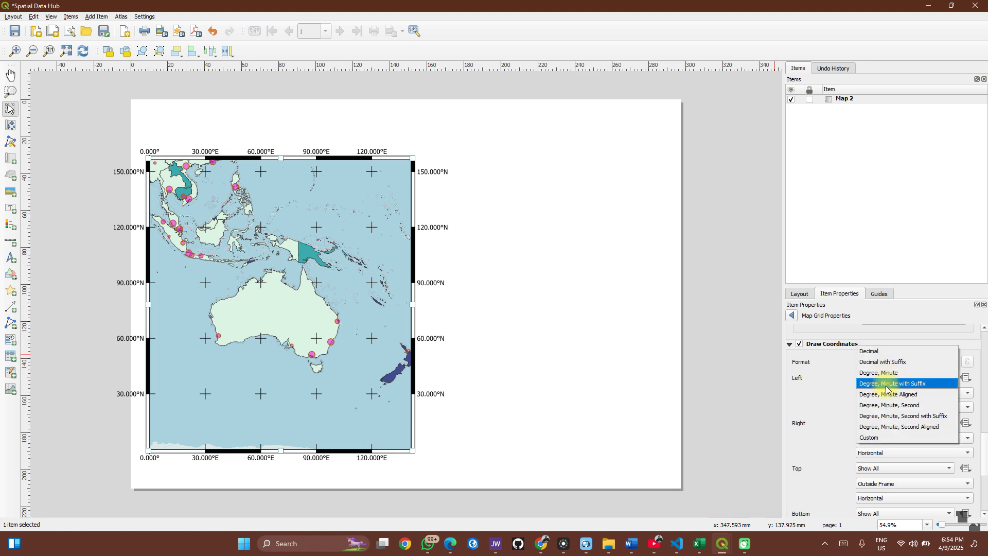
click(885, 385)
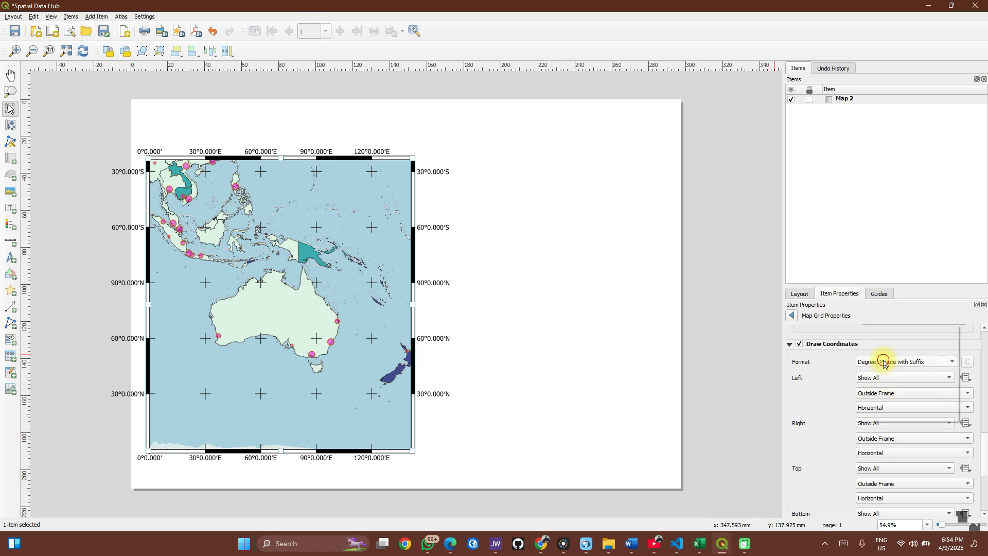
Set the grid coordinate format to Degree, Minute and disable the coordinates along the map's left side.
click(884, 364)
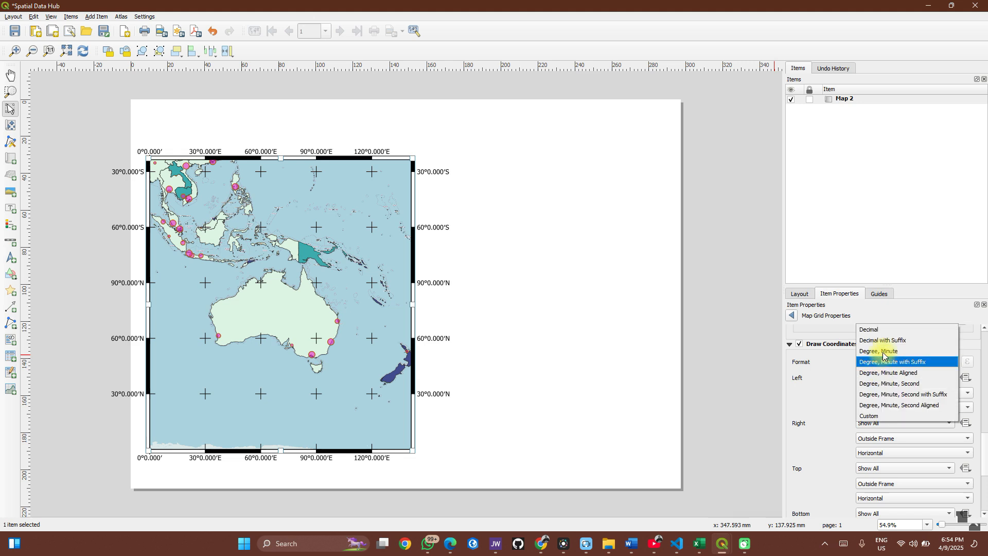
click(883, 352)
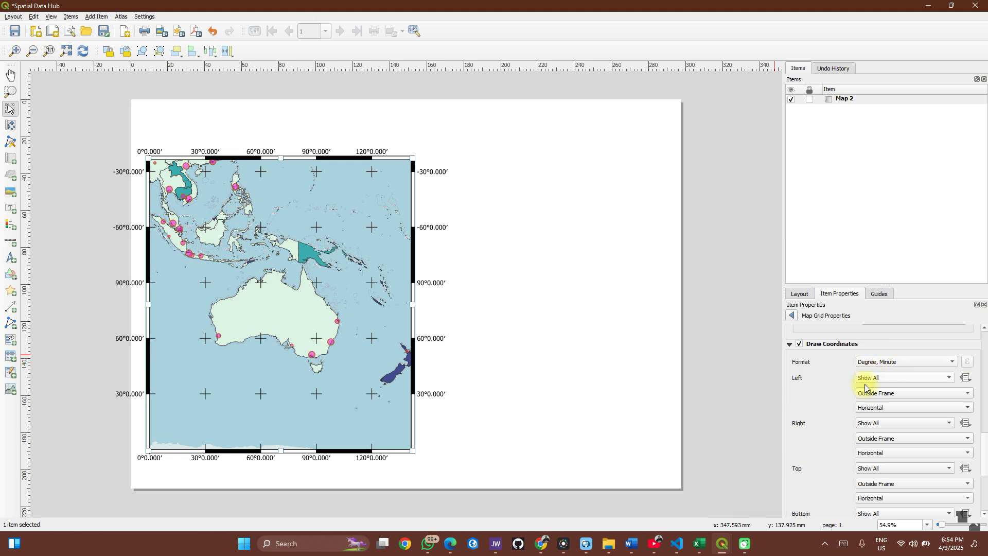
scroll(827, 392, up, 1)
scroll(827, 391, down, 3)
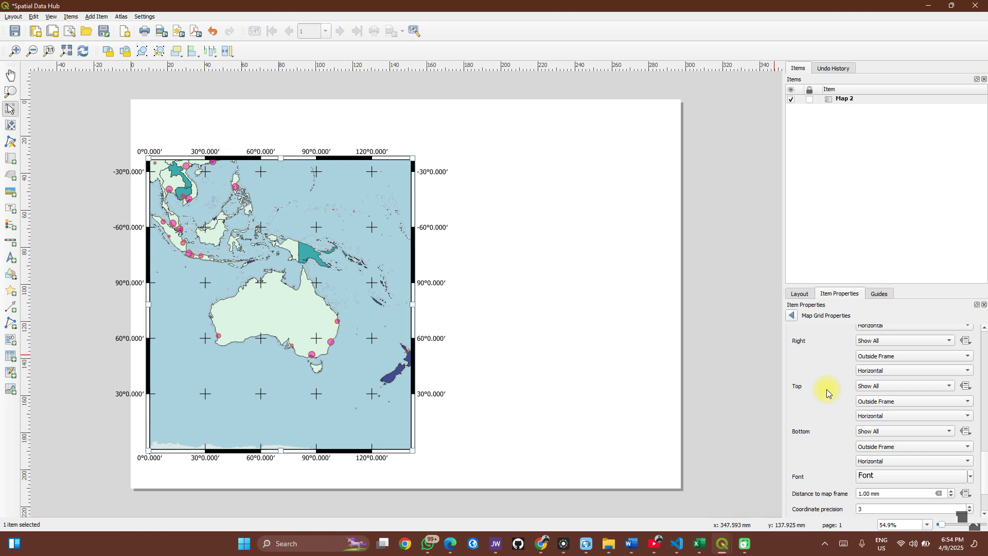
scroll(826, 389, up, 1)
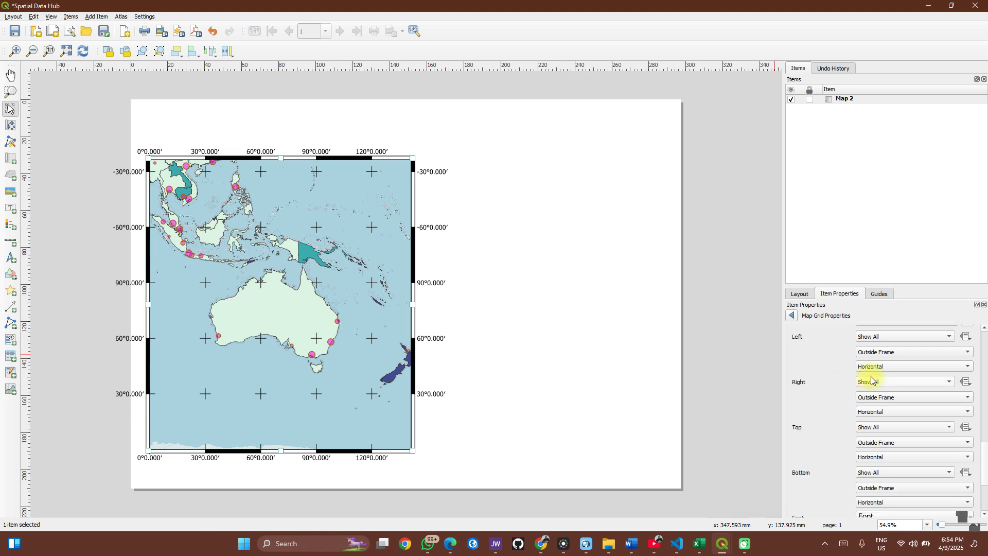
click(873, 338)
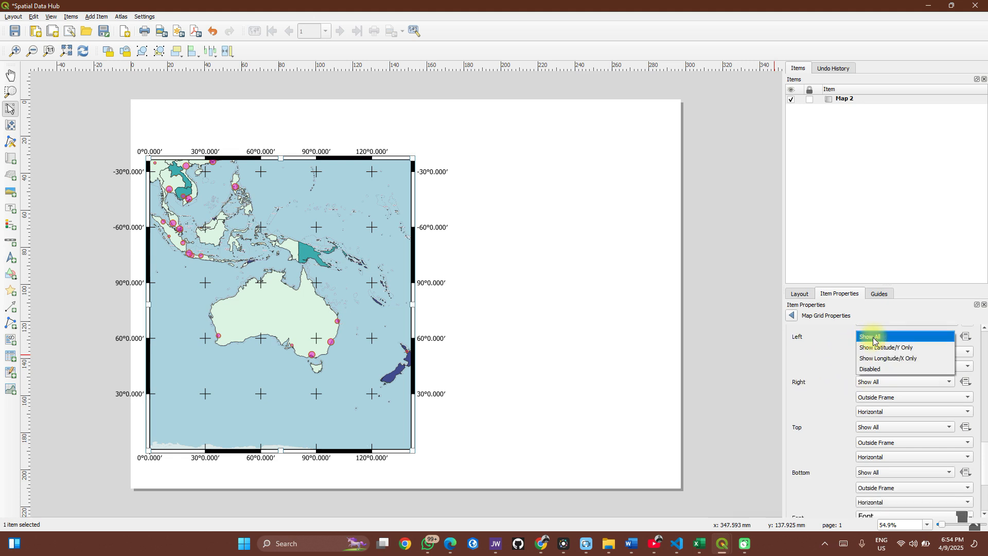
click(869, 369)
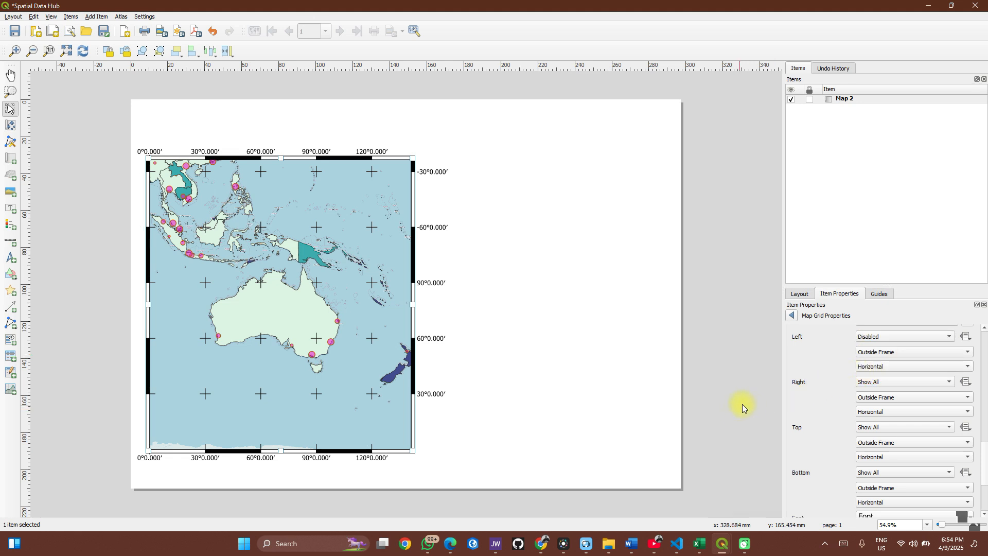
Try limiting the coordinates on the map's right side to Show Latitude/Y Only, and return them to Show All.
click(872, 384)
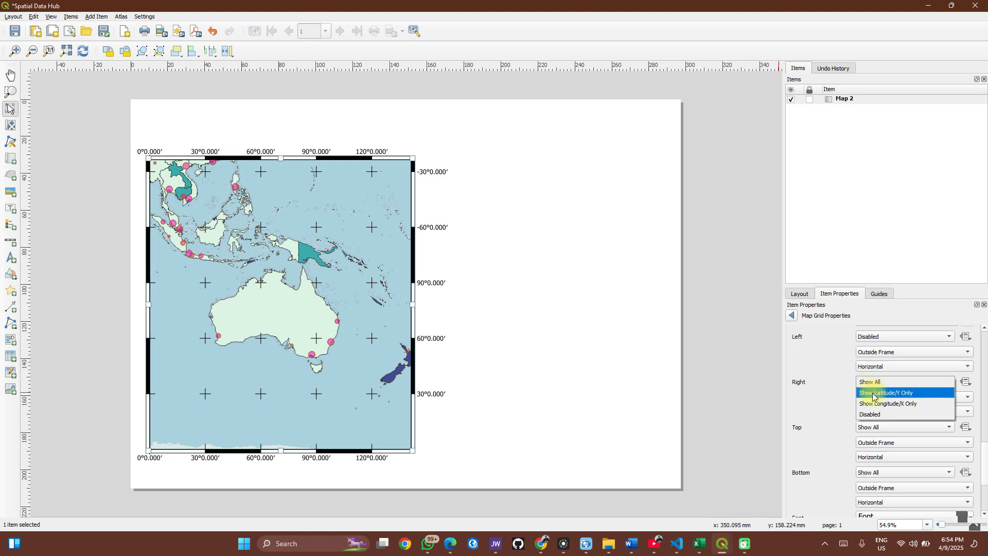
click(873, 393)
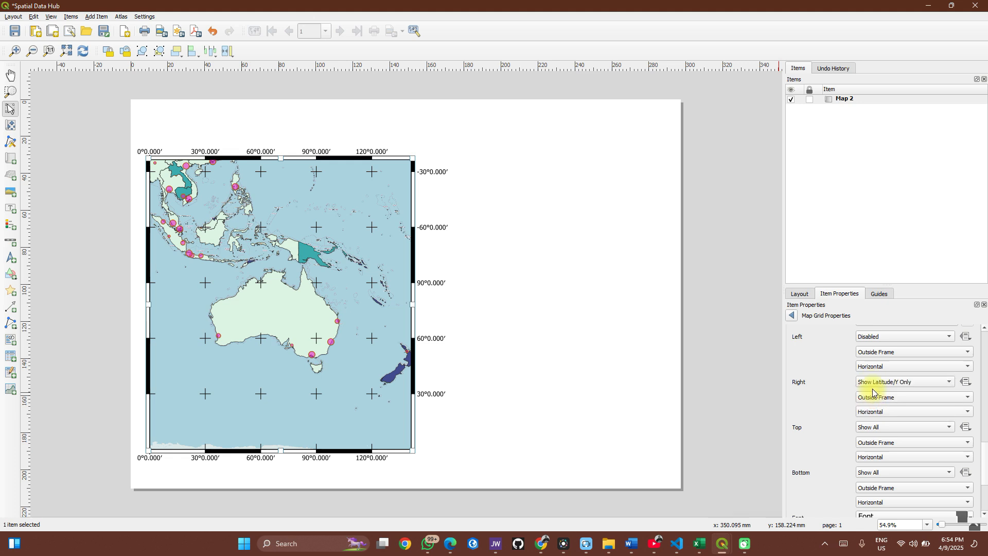
click(875, 382)
click(873, 371)
Keep the right-side coordinates at Outside Frame and orient them Vertical Ascending.
click(877, 401)
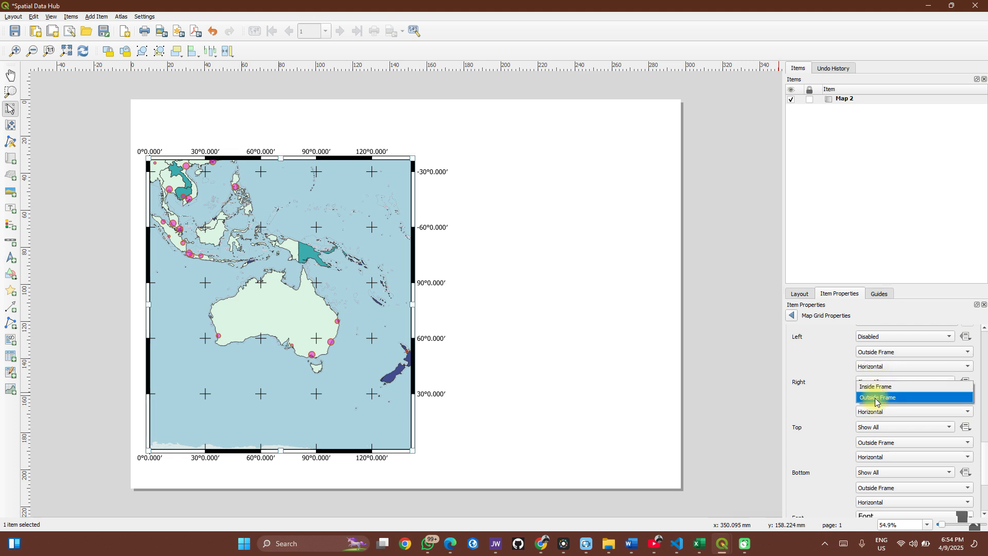
click(876, 400)
click(876, 412)
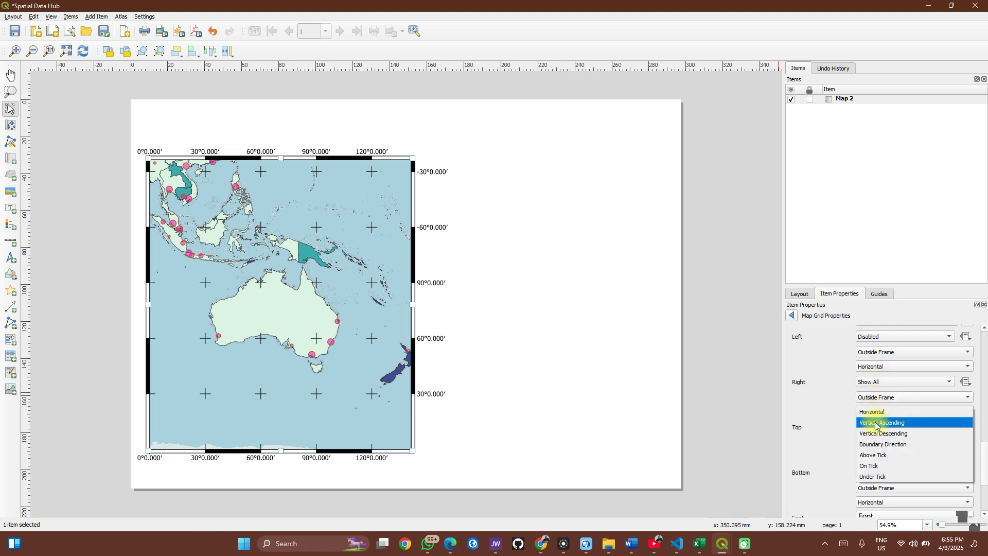
click(876, 423)
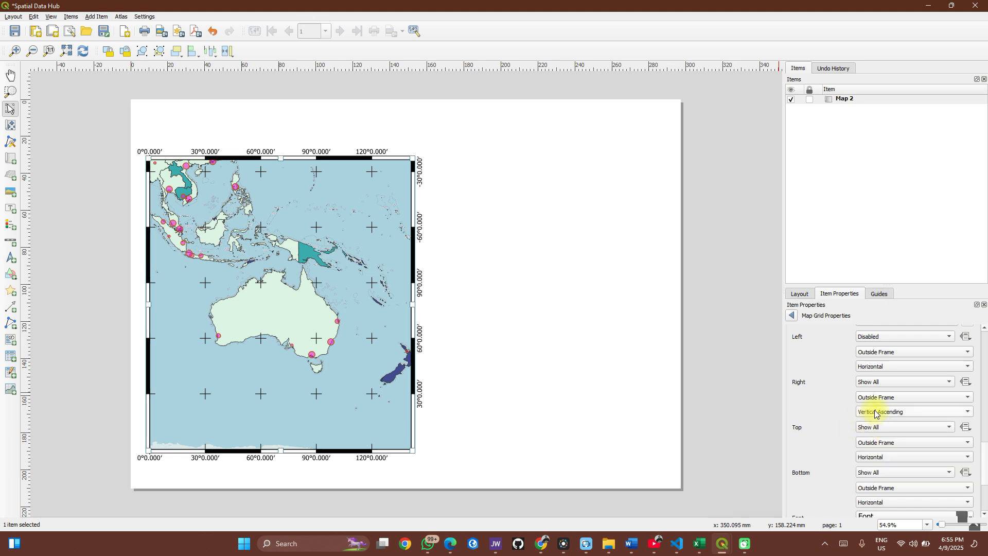
Try placing the right-side coordinates Inside Frame, and return them to Outside Frame.
click(877, 396)
click(877, 388)
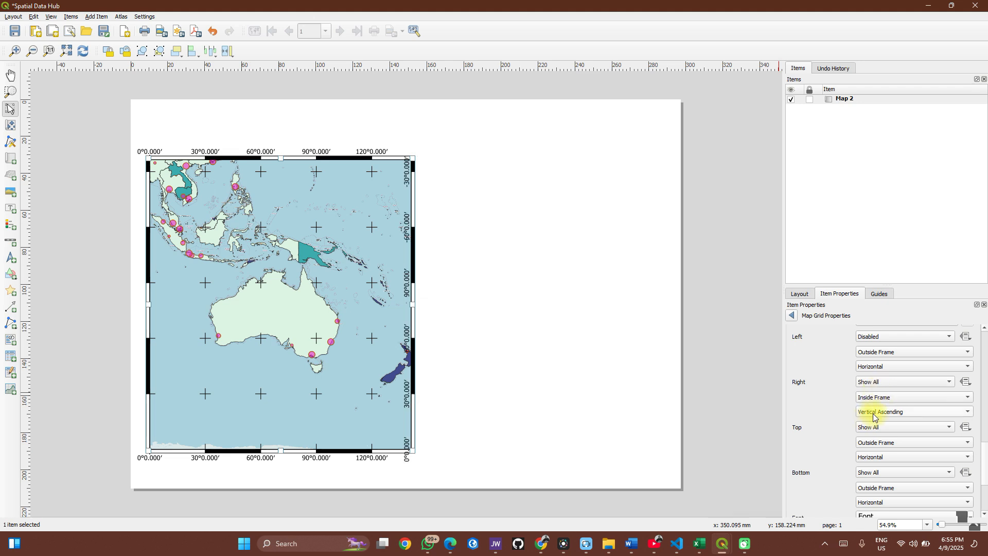
click(879, 397)
click(880, 400)
click(880, 398)
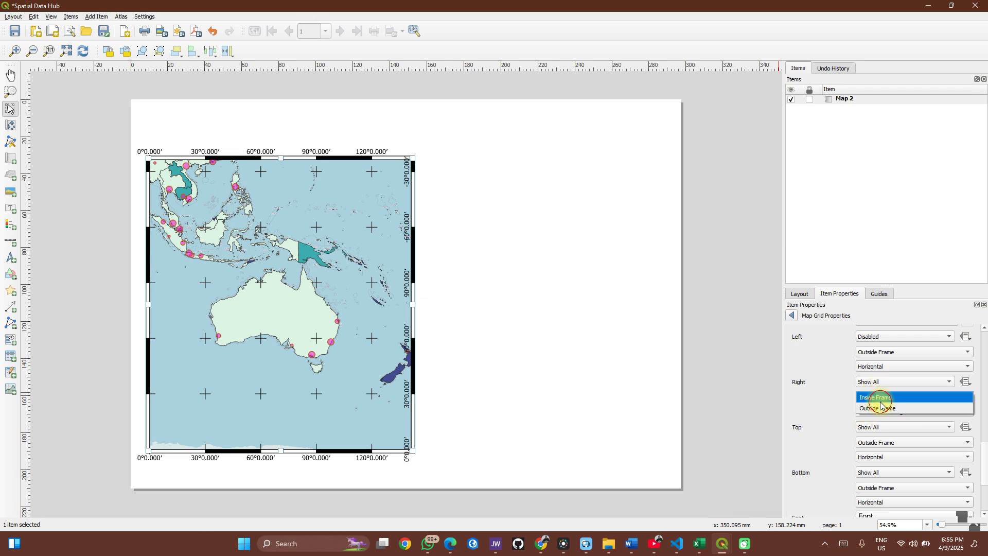
click(882, 407)
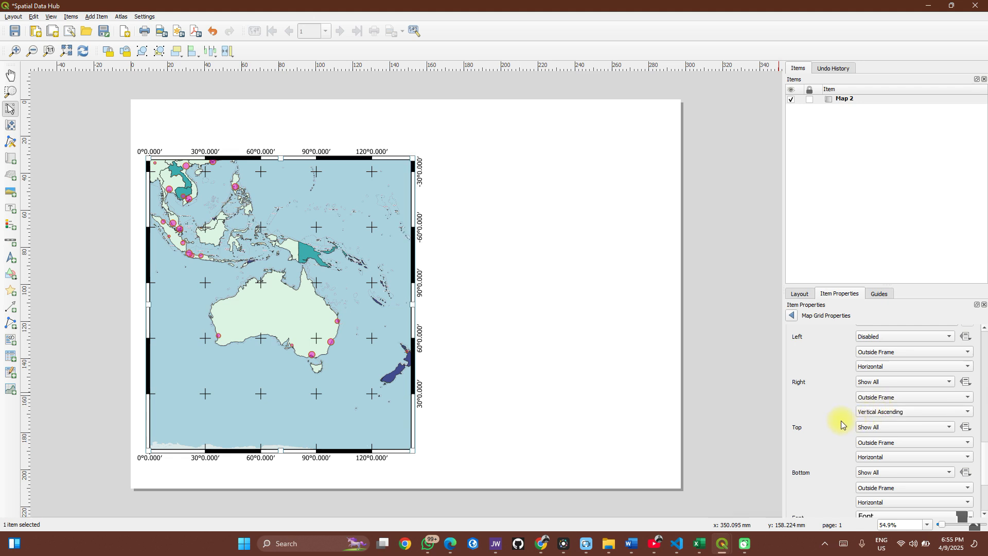
Disable the coordinates along the map's top side and nudge the map slightly up and left on the page.
click(877, 428)
click(874, 459)
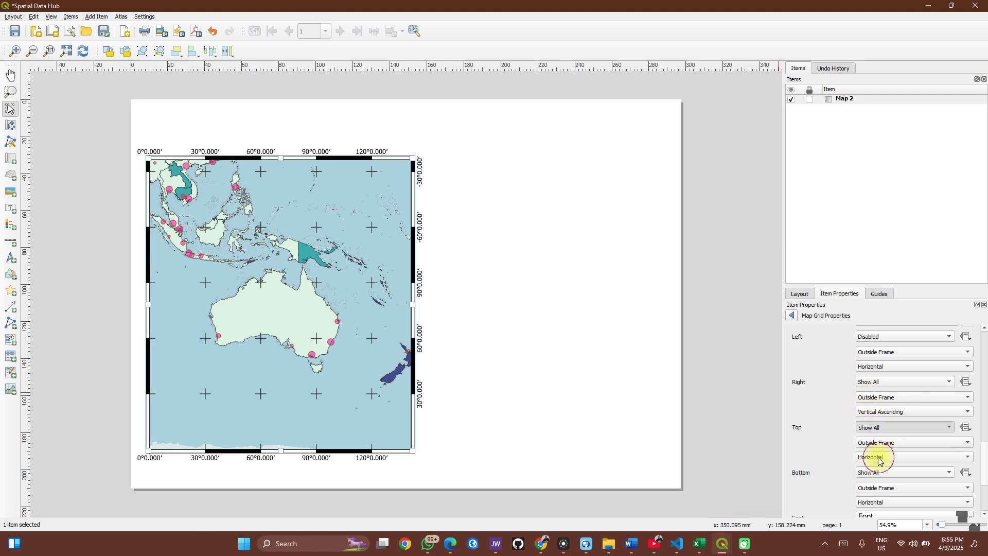
drag(342, 395, 341, 389)
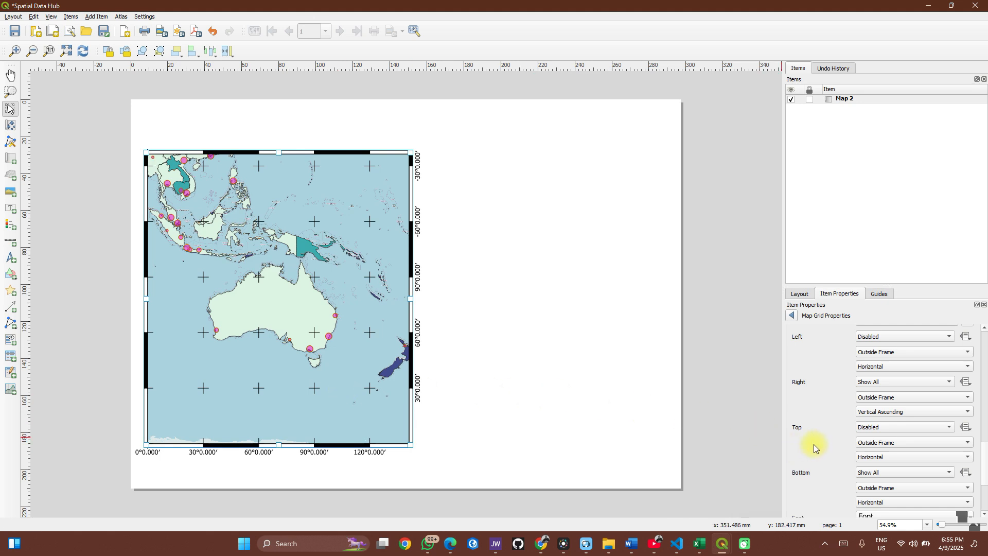
Try a dark red font color for the grid coordinate labels.
scroll(813, 445, down, 3)
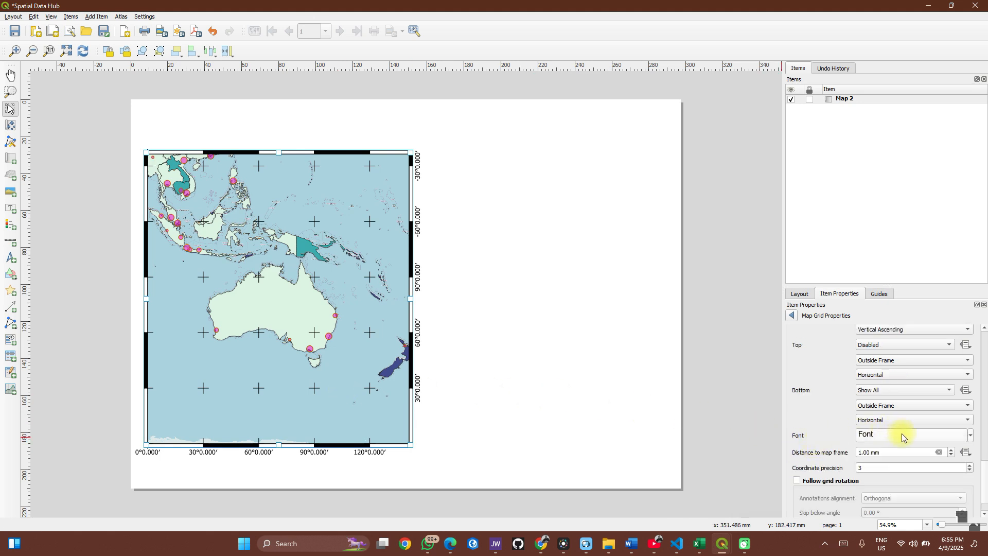
click(970, 435)
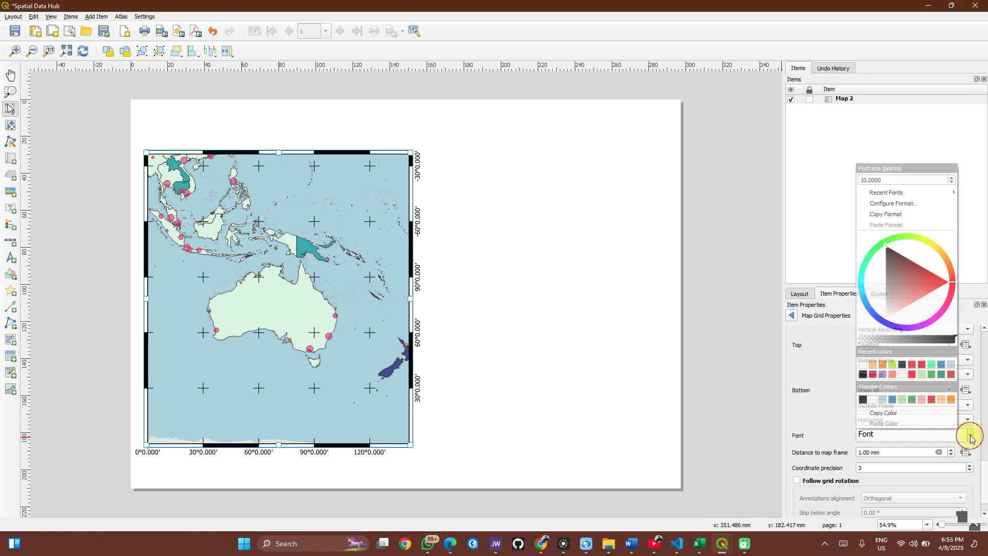
click(913, 372)
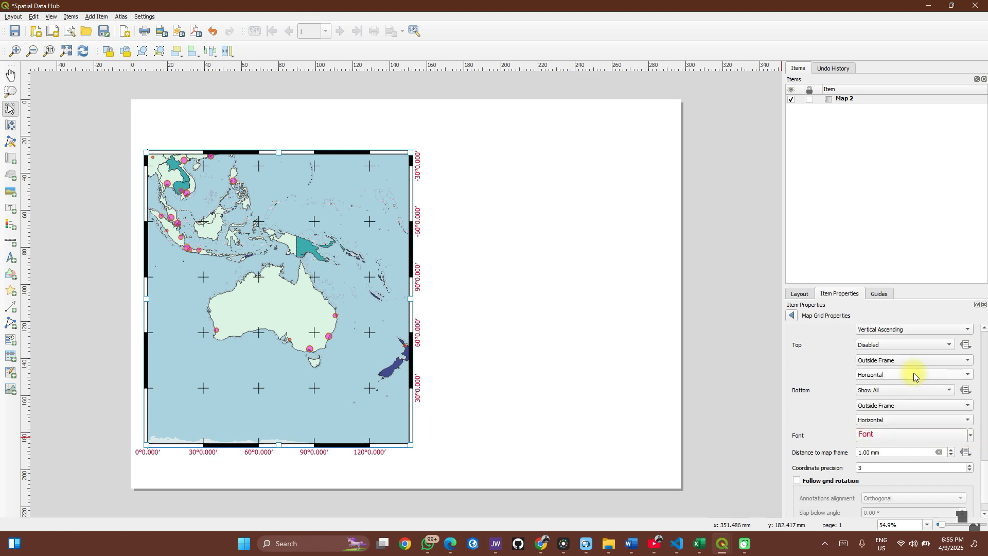
Try light pink for the grid coordinate labels, and settle on near-black with reduced opacity.
click(970, 435)
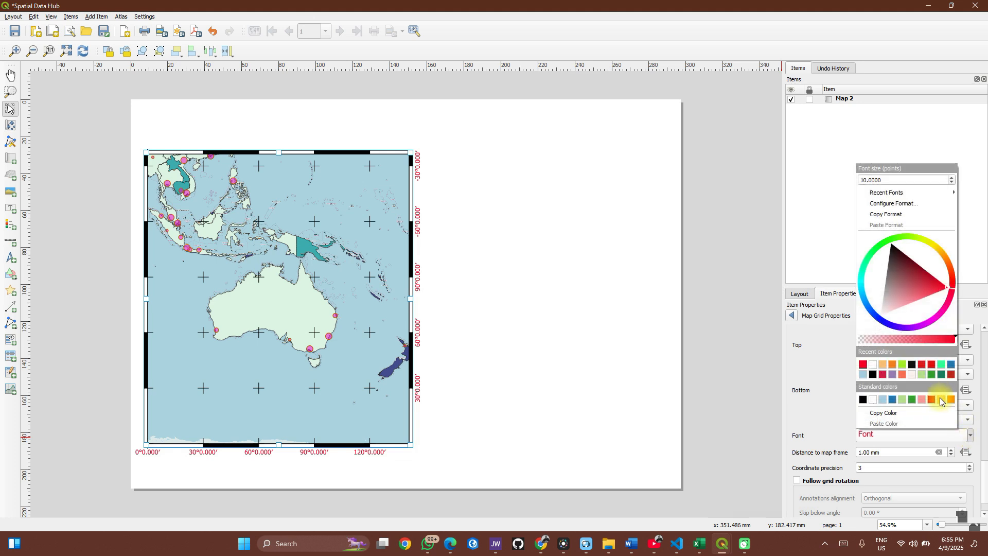
click(924, 397)
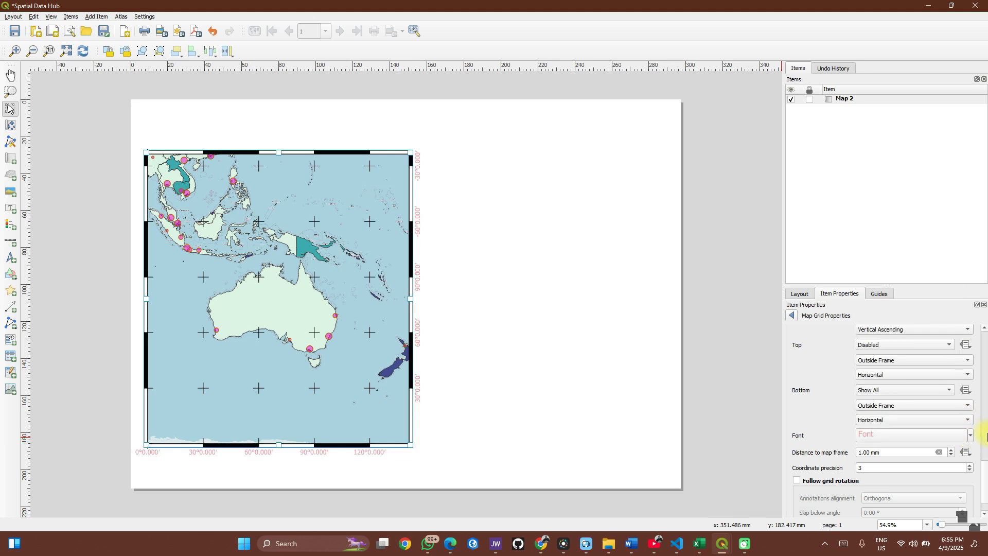
click(970, 435)
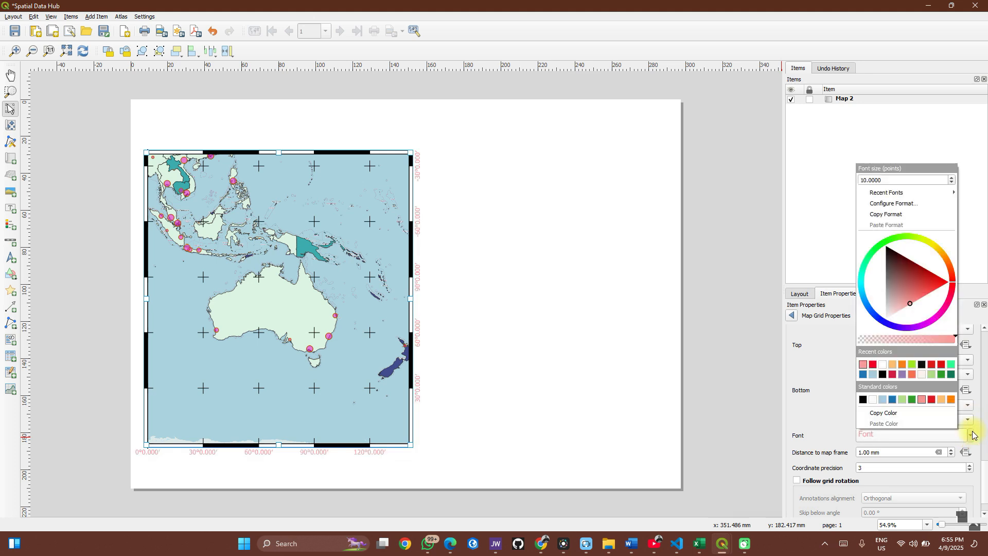
click(896, 339)
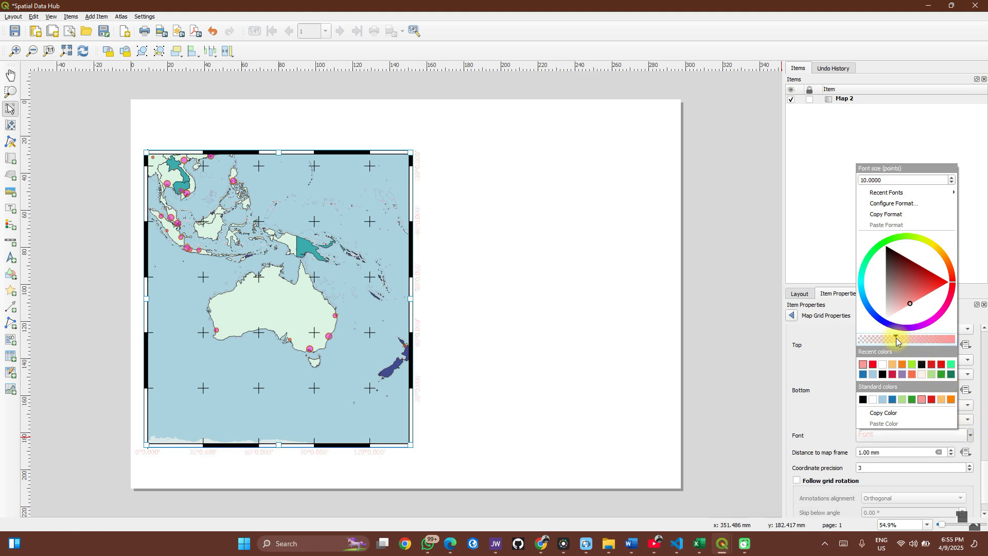
click(889, 251)
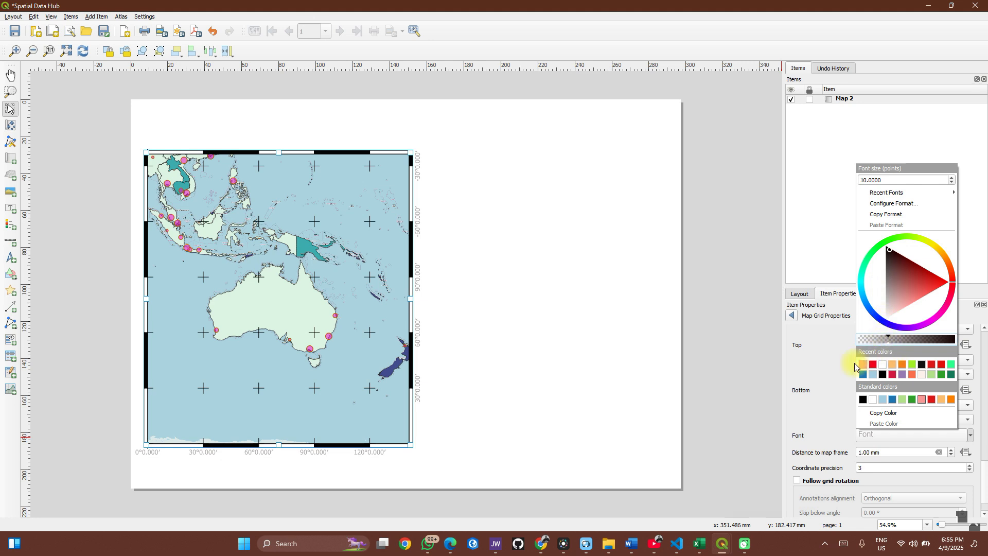
click(800, 376)
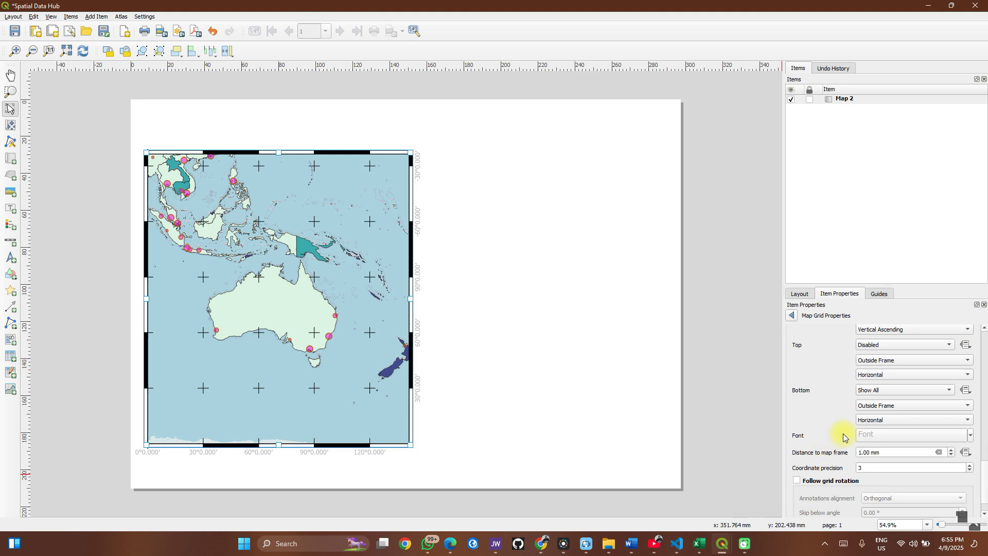
Review the map grid's coordinate, frame and appearance settings.
scroll(846, 442, down, 1)
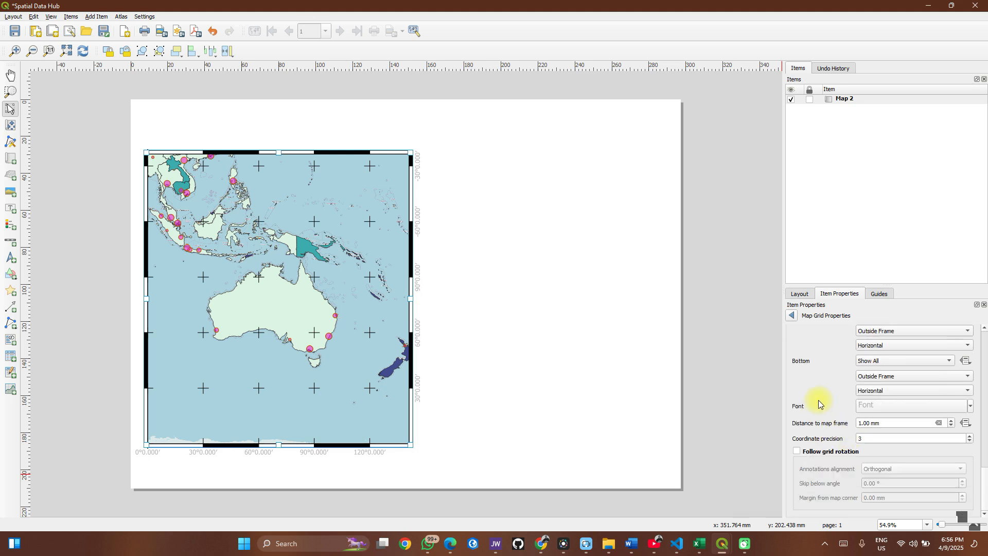
scroll(820, 405, up, 10)
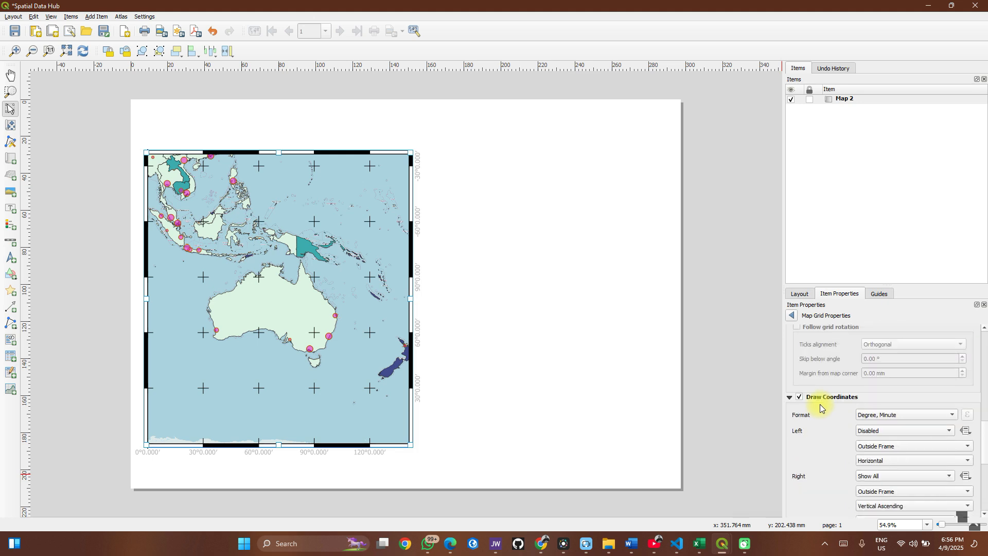
scroll(820, 407, up, 7)
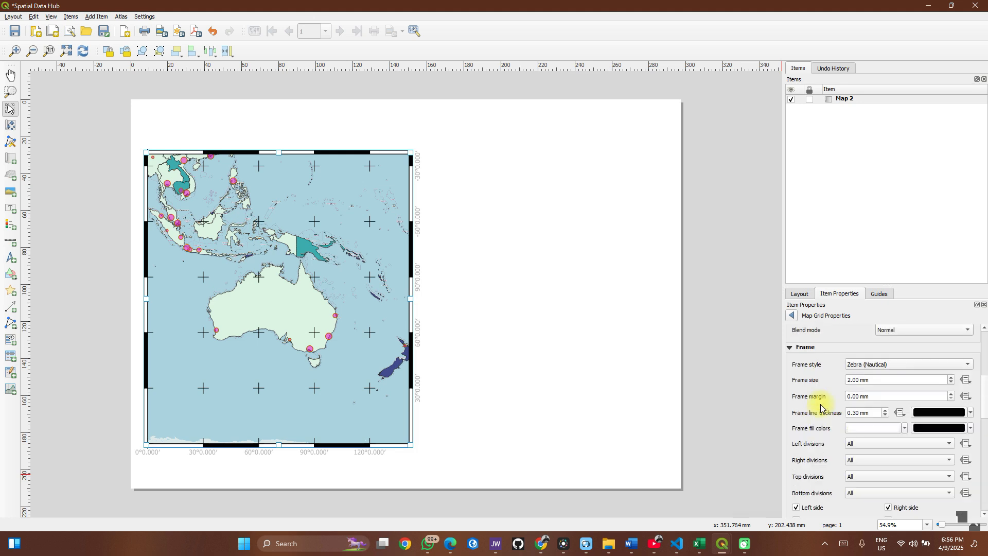
scroll(821, 407, up, 1)
scroll(821, 407, down, 2)
scroll(839, 418, up, 3)
scroll(839, 418, up, 4)
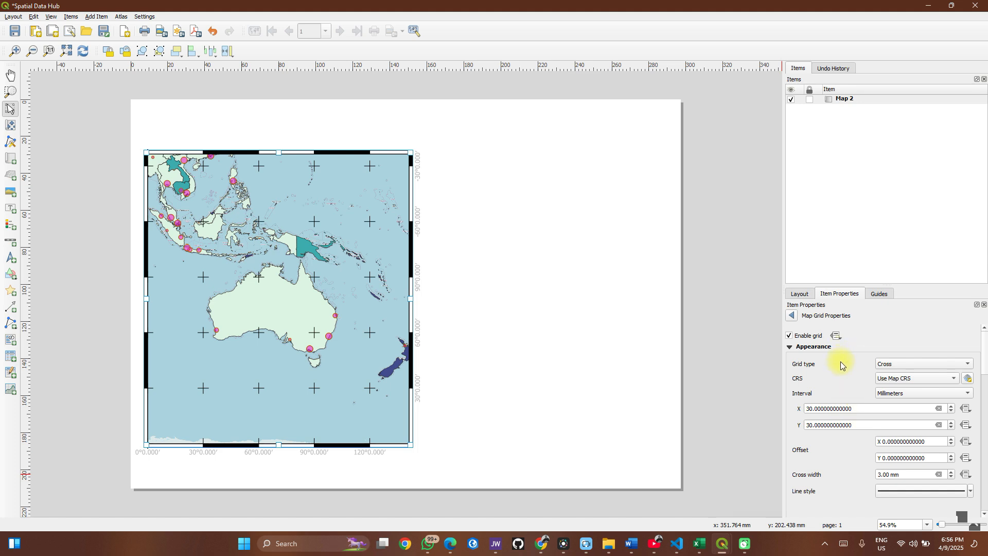
Open the page's properties and change the A4 page orientation to Portrait.
click(571, 344)
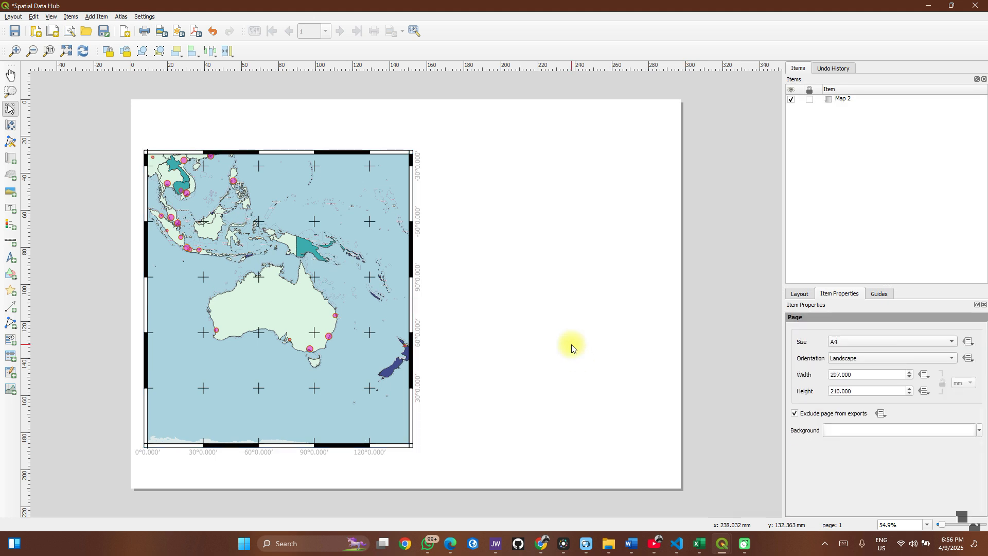
right_click(571, 344)
click(589, 372)
click(862, 357)
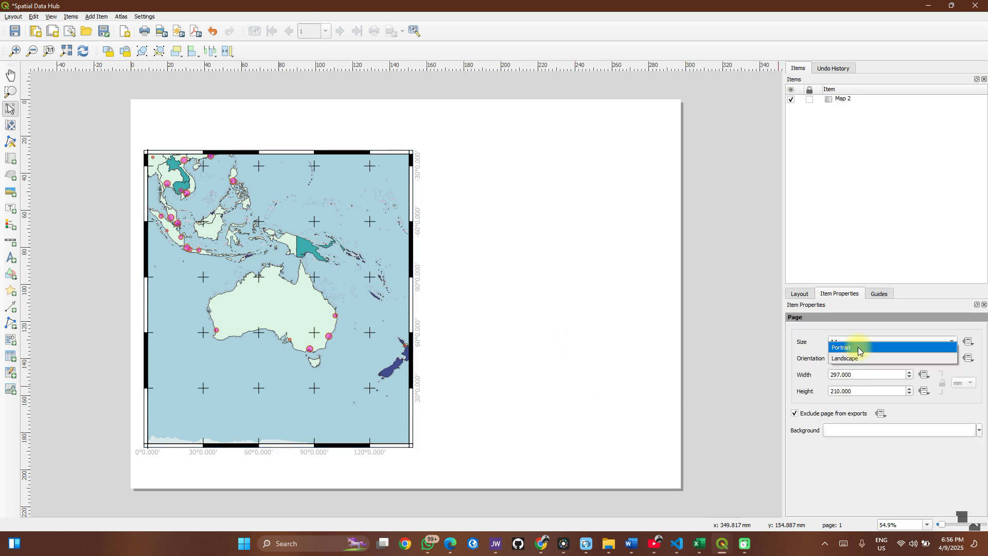
click(858, 344)
click(540, 378)
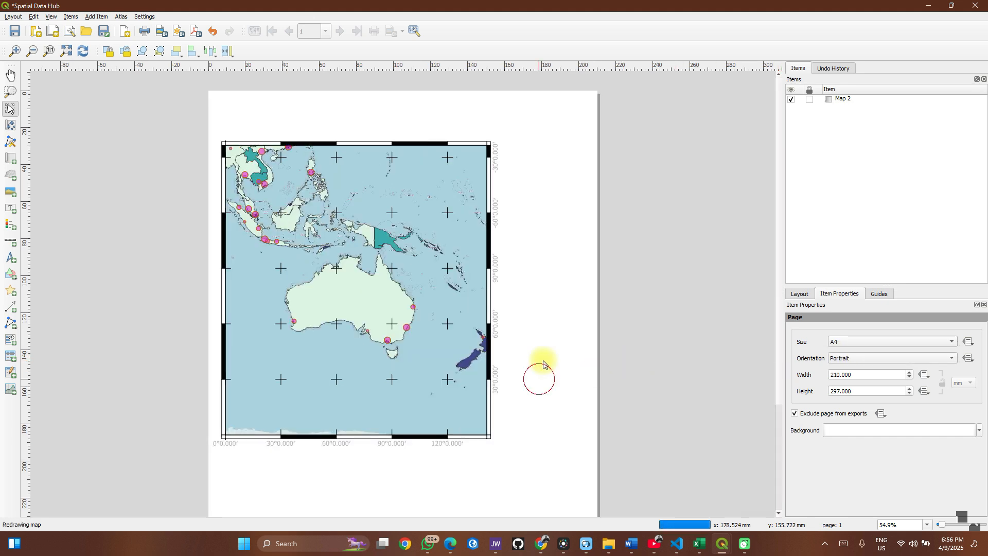
Enlarge the map from its lower-right corner to nearly the page's width, leaving space above for a title, and deselect it.
scroll(544, 353, down, 1)
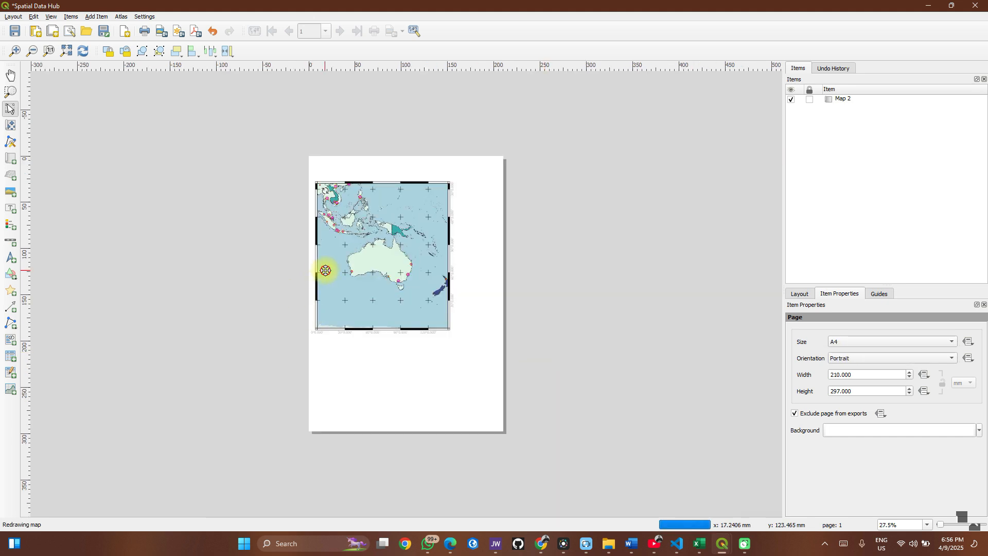
click(437, 320)
drag(447, 327, 488, 393)
drag(393, 291, 393, 293)
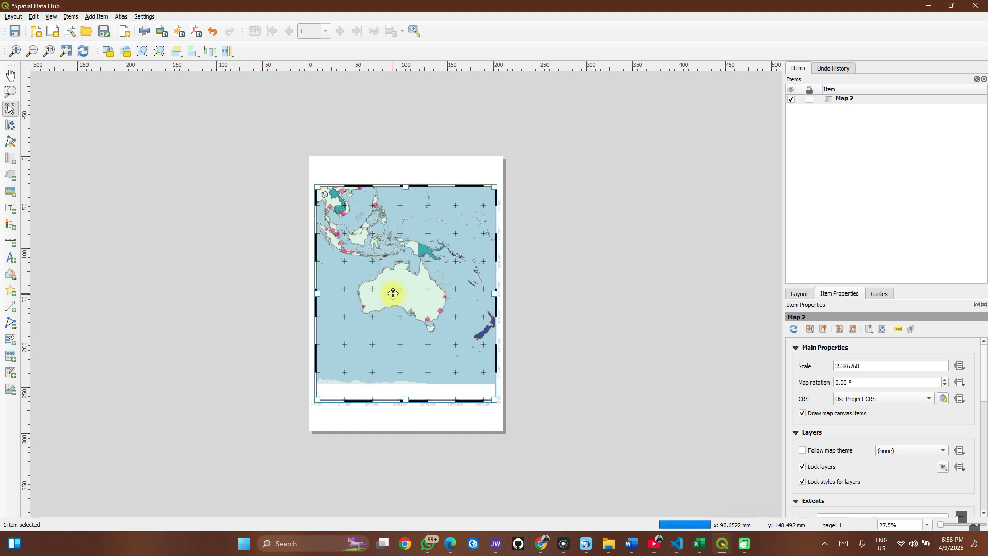
click(545, 382)
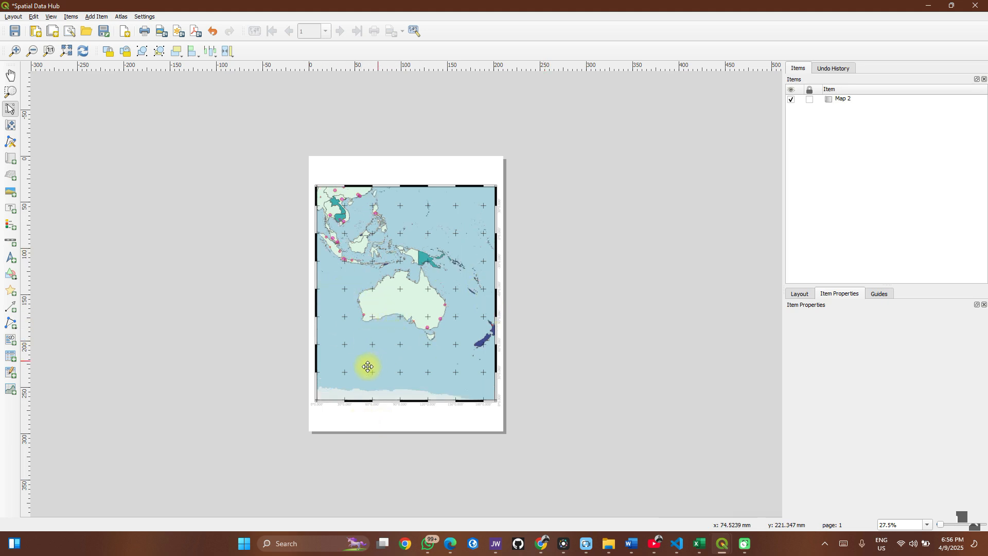
click(443, 367)
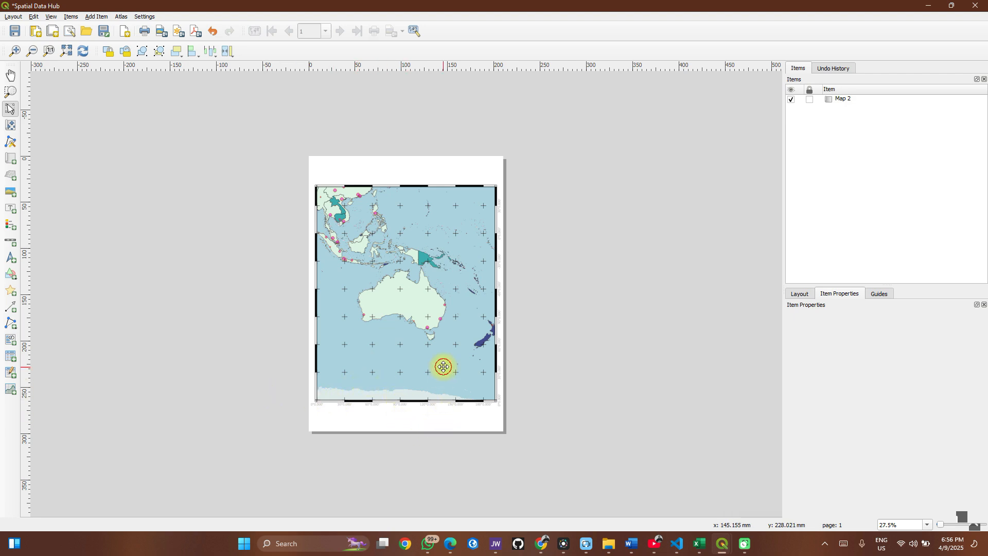
click(519, 377)
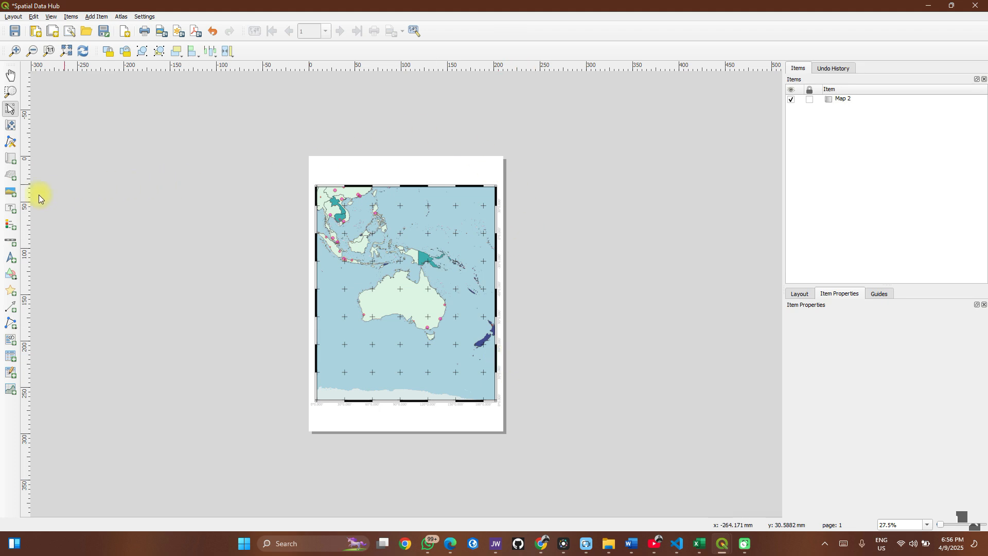
Add a wide label above the map and replace its placeholder text with AUSTRALIAN ADMIN BOUNDARIES.
click(9, 210)
drag(314, 165, 500, 180)
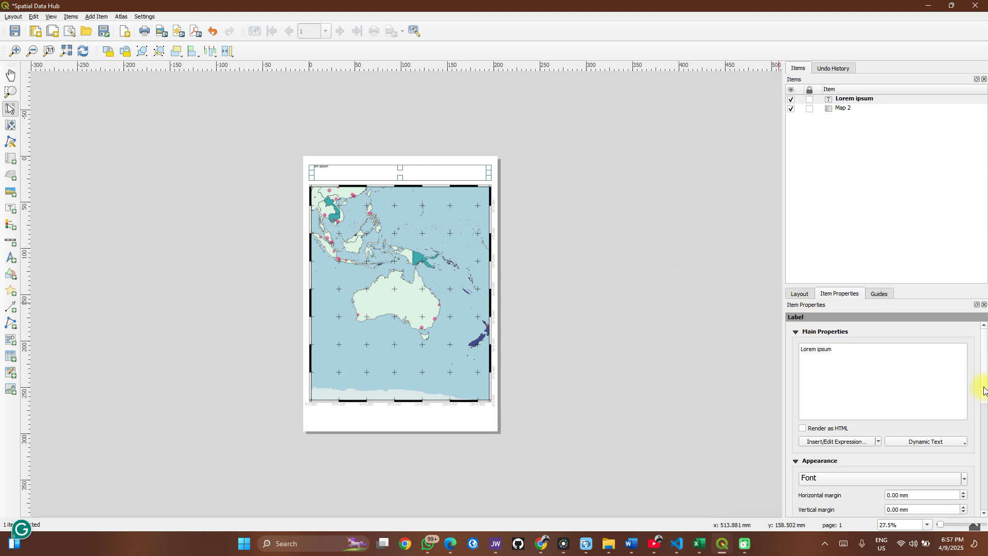
key(ctrl+a)
text(A)
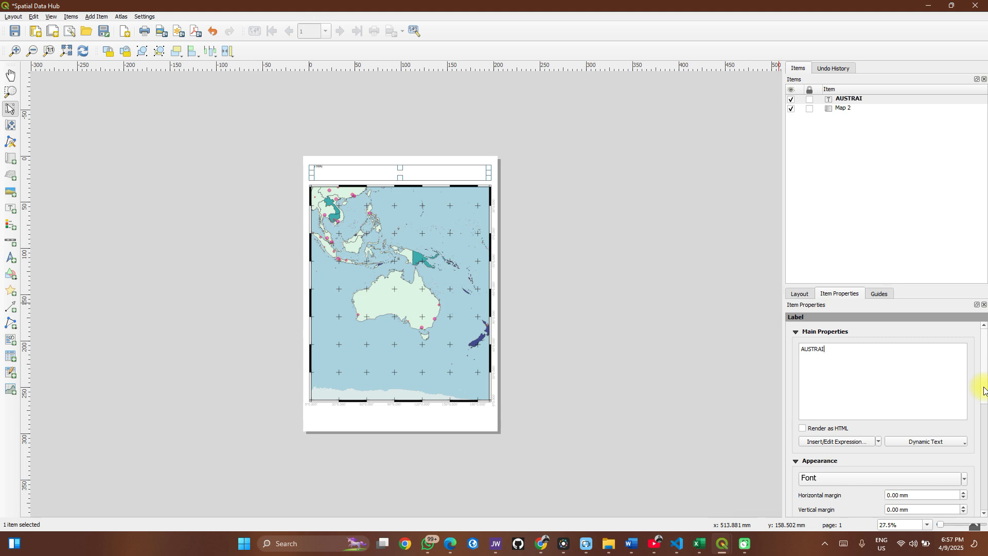
text(USTRALIAN MAP)
key(ctrl+BackSpace)
text(ADMIN BOUNDARIES +)
key(ctrl+BackSpace)
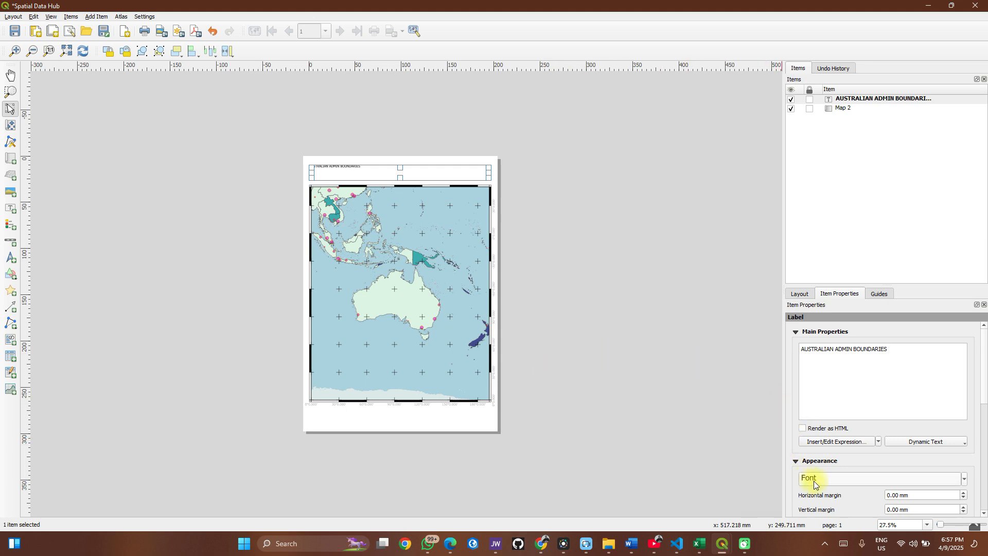
Increase the title label's font size to 35 points.
scroll(865, 482, up, 6)
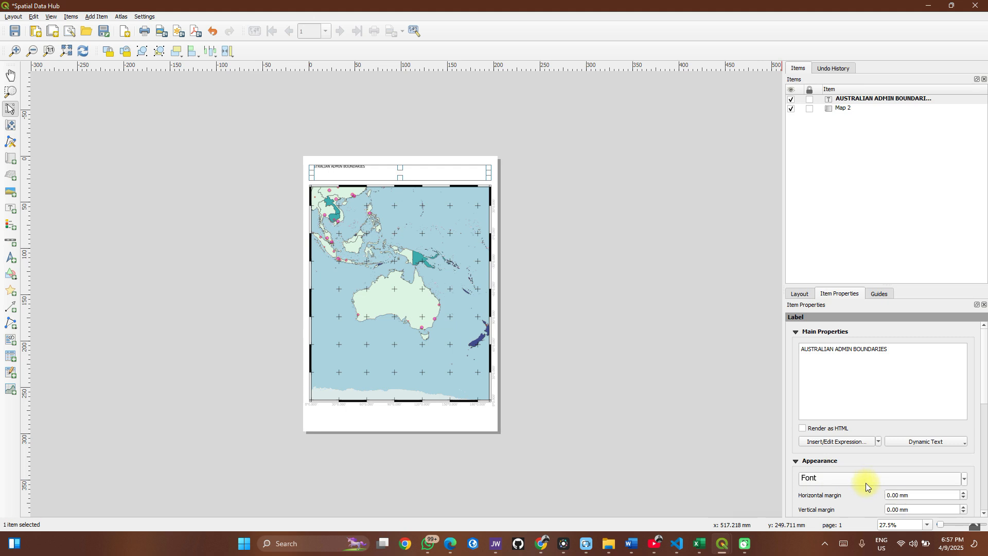
scroll(865, 483, up, 8)
scroll(866, 483, up, 8)
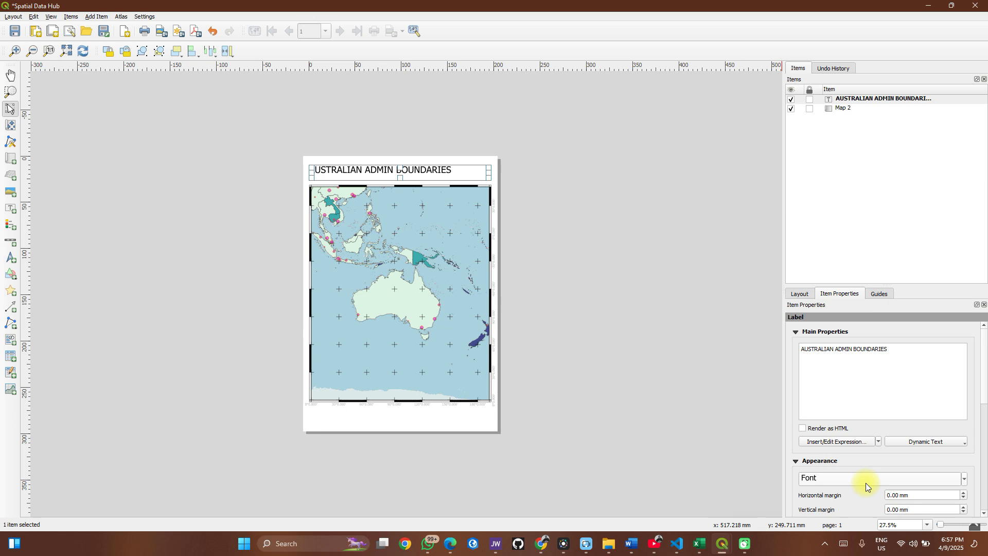
click(964, 479)
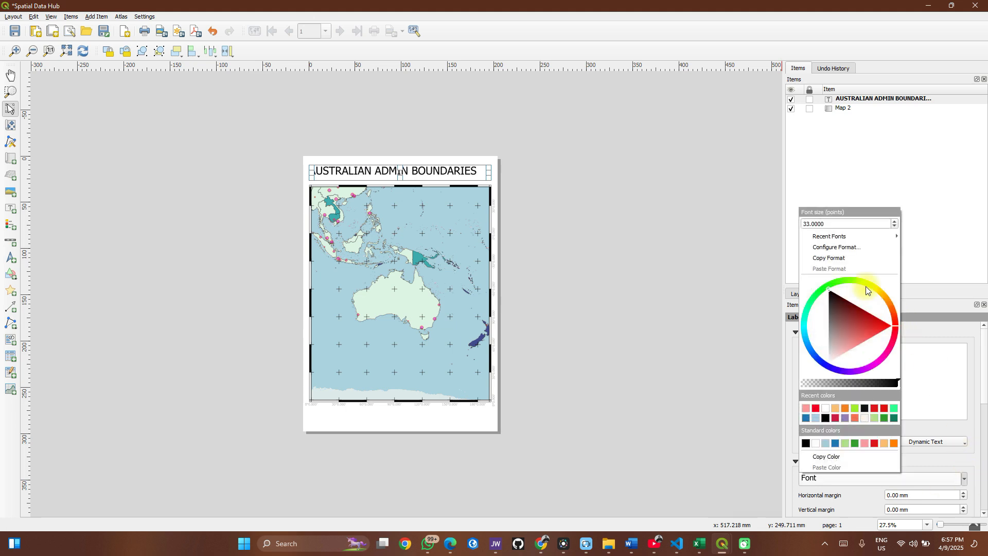
click(825, 224)
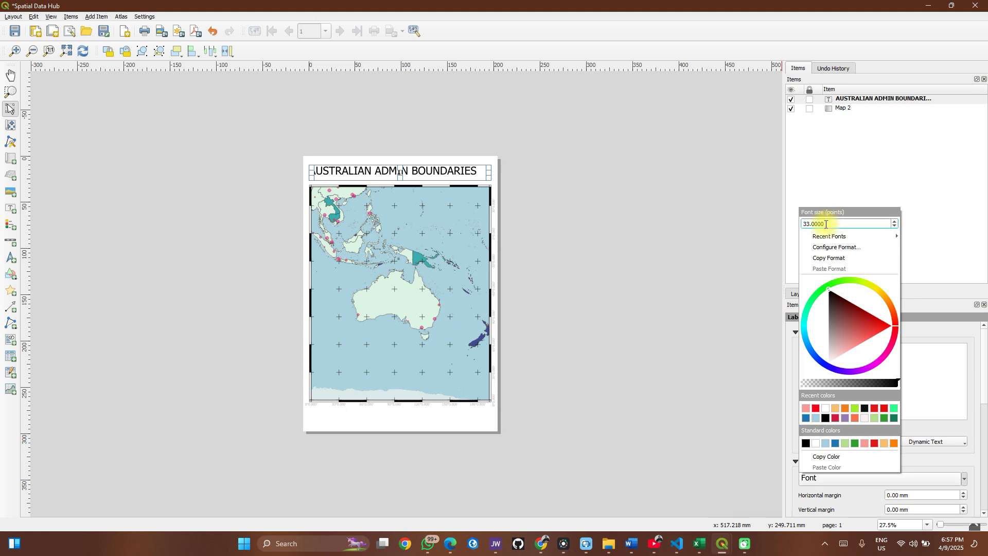
key(BackSpace)
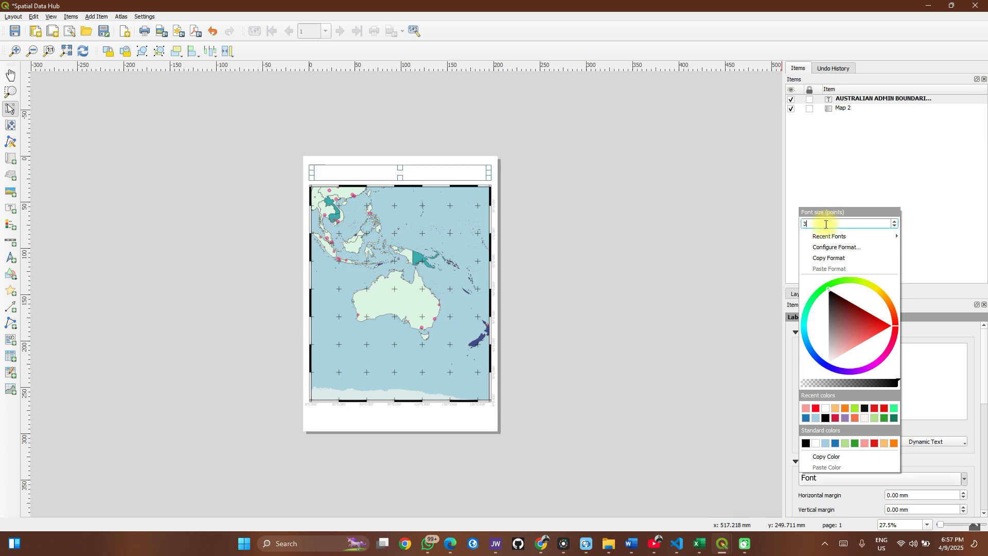
text(5)
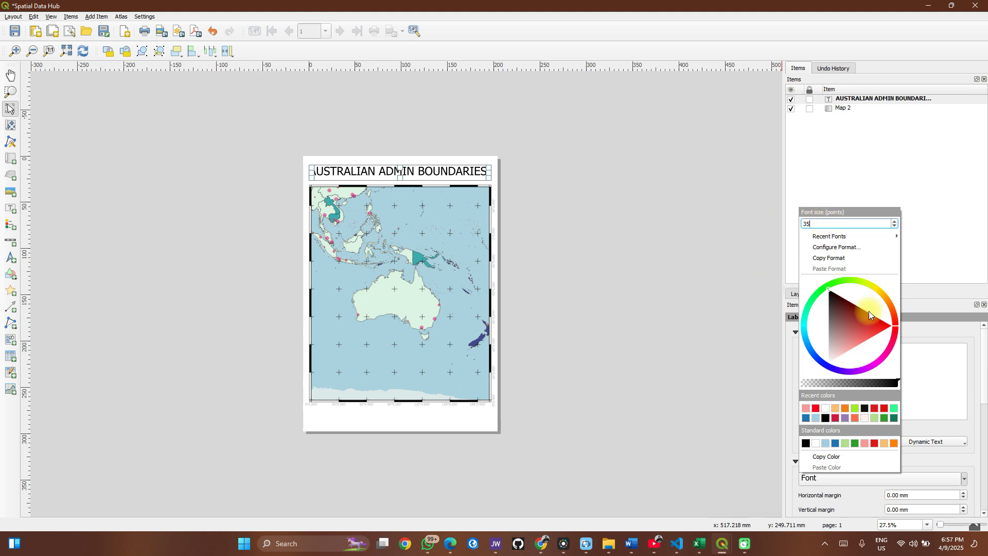
Try several shades for the title label's font, settle on a bright red, and deselect the label.
click(869, 328)
click(878, 326)
click(845, 309)
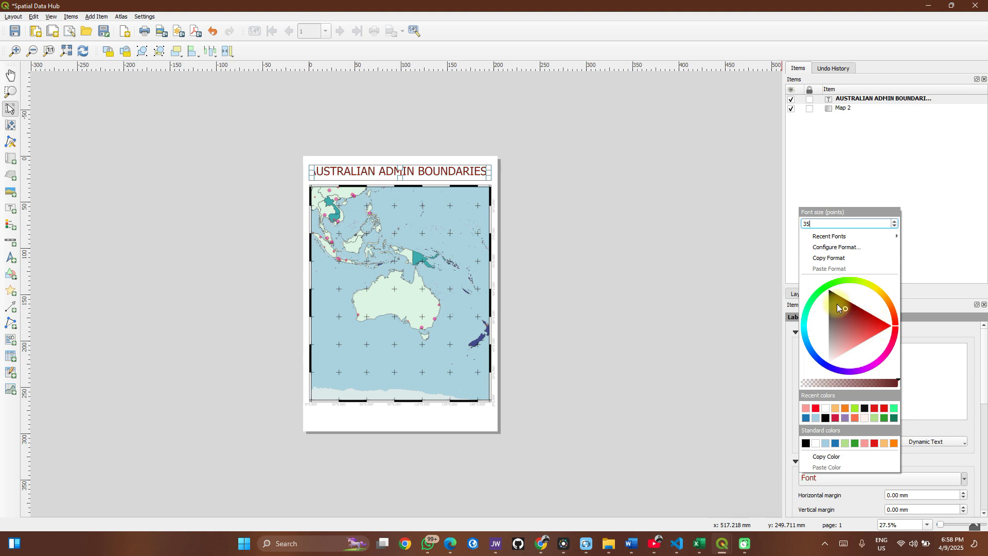
click(850, 329)
click(865, 327)
click(878, 327)
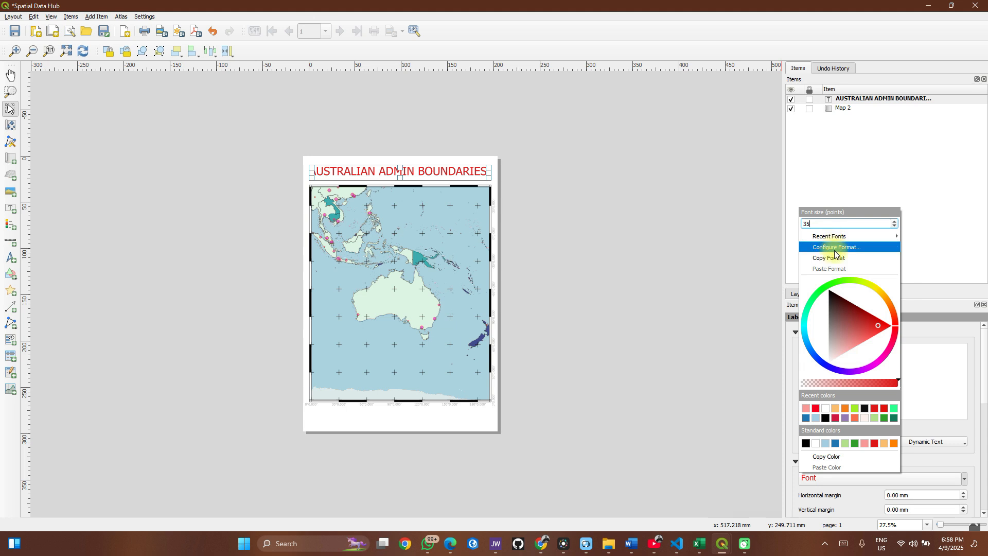
click(924, 268)
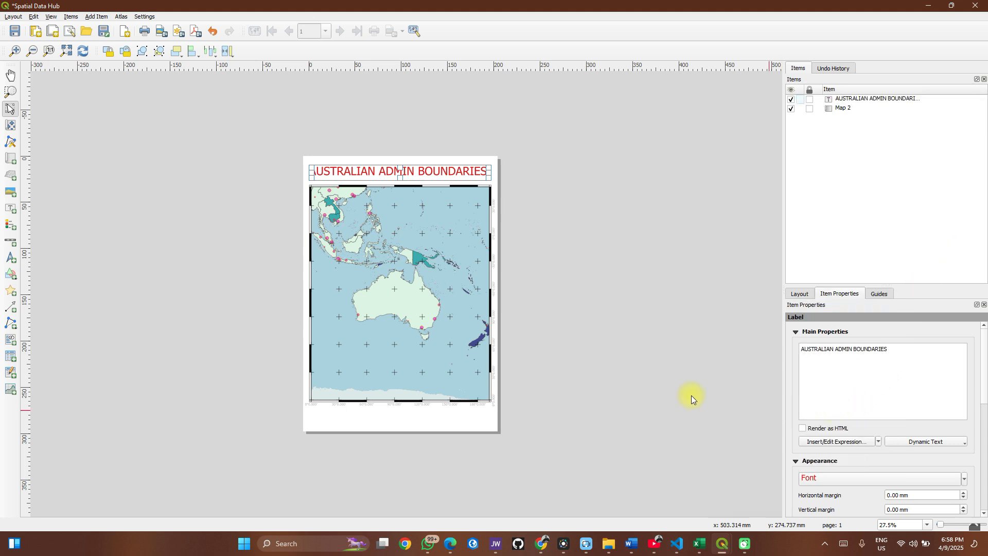
click(572, 328)
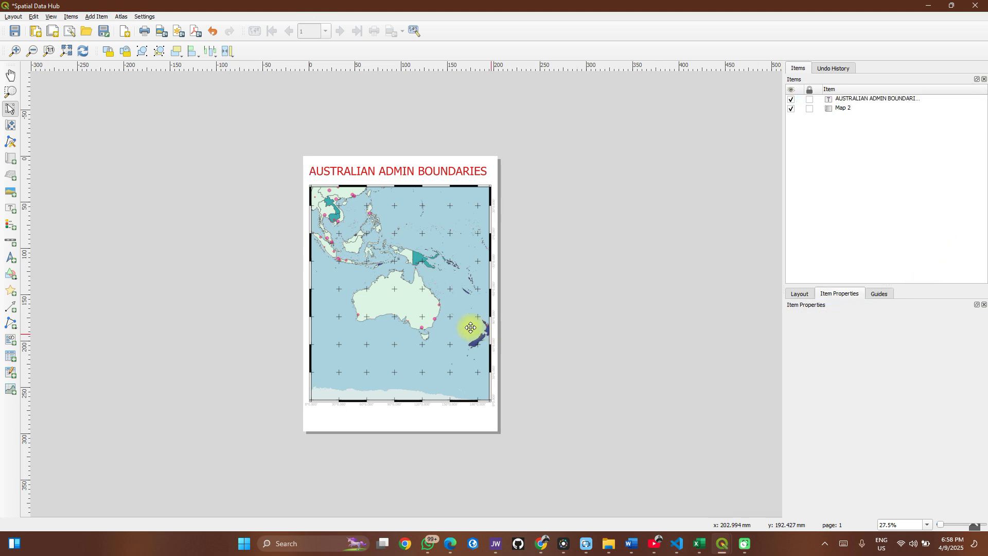
Set the title label's horizontal alignment to Center.
click(431, 175)
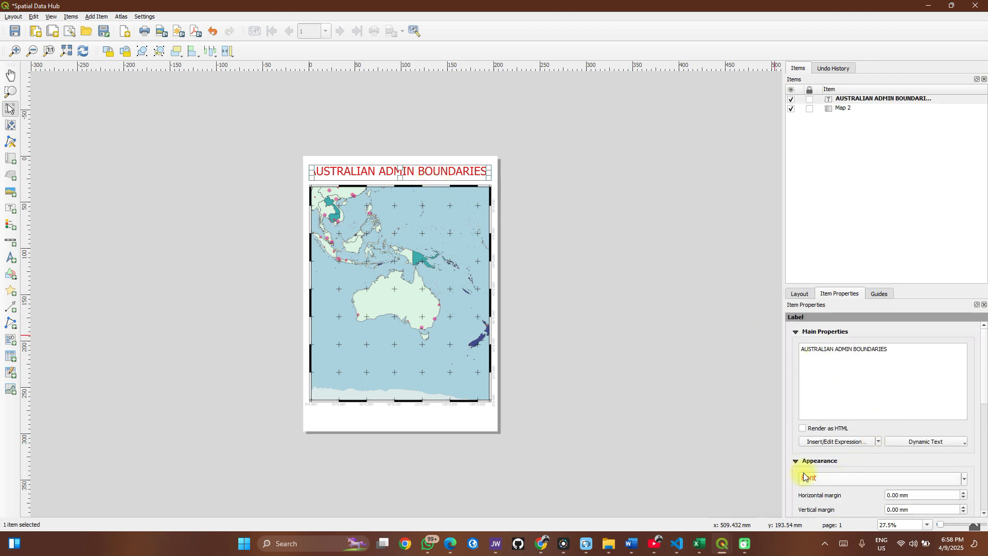
scroll(795, 446, down, 1)
scroll(796, 439, down, 3)
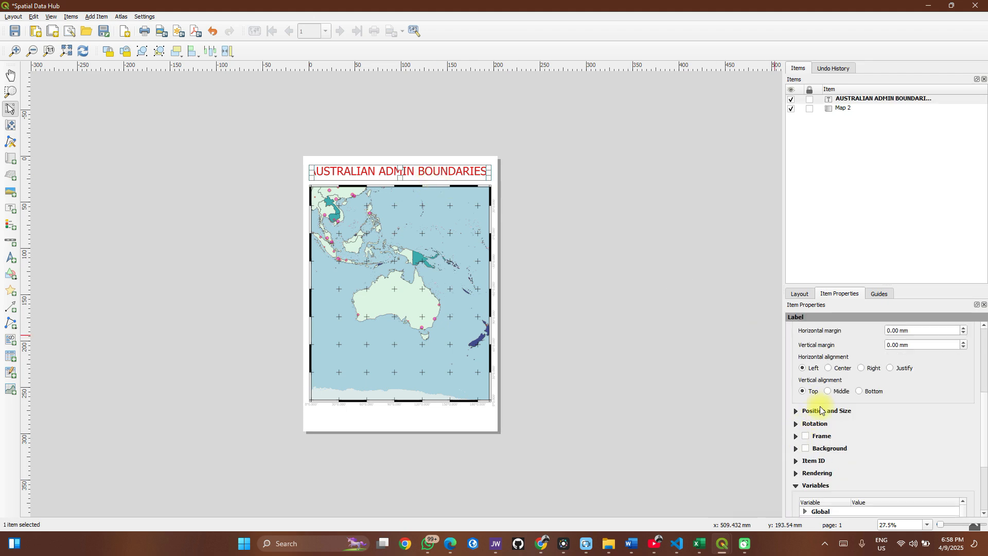
scroll(829, 406, up, 1)
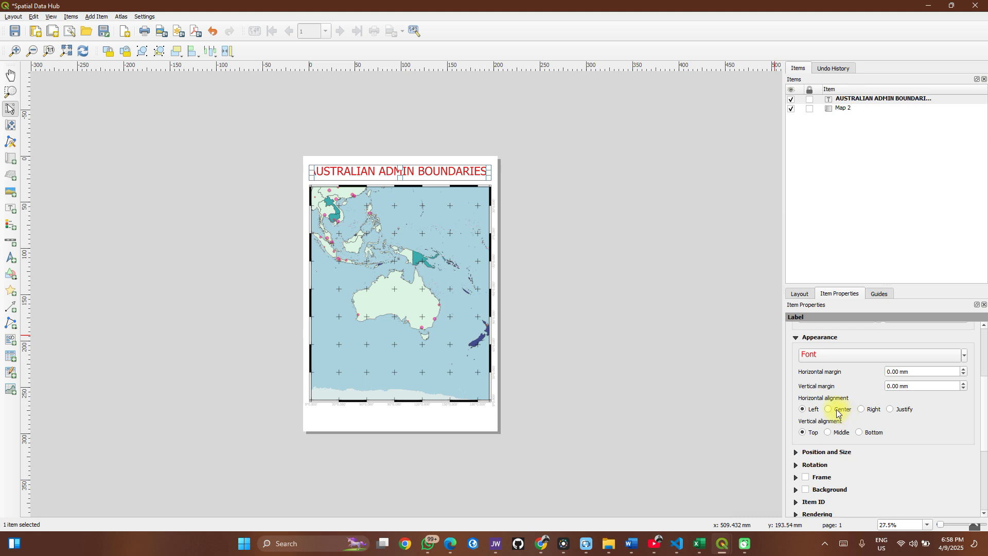
click(829, 409)
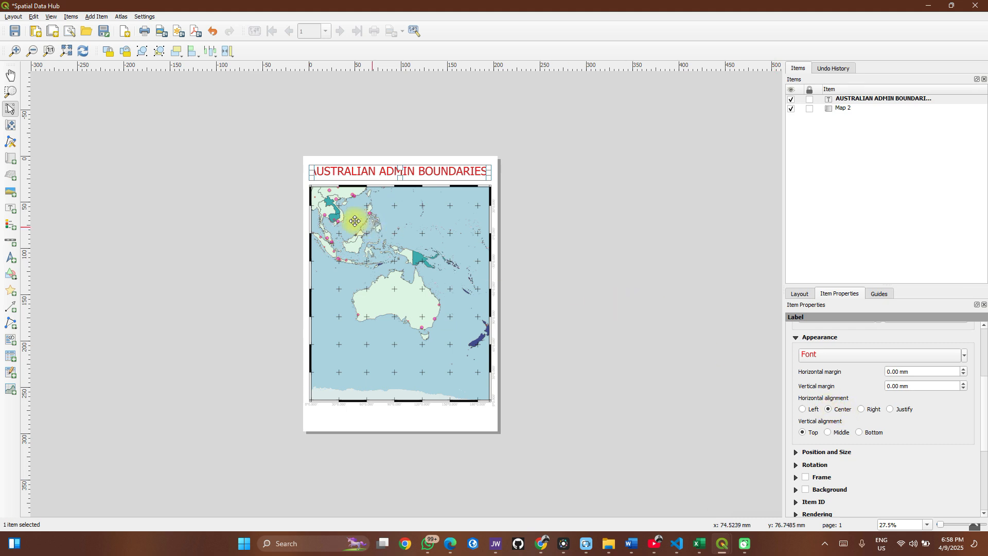
Try widening the title label beyond the map's right edge, and bring its sides back in line with the map frame.
scroll(324, 186, up, 2)
drag(328, 165, 306, 323)
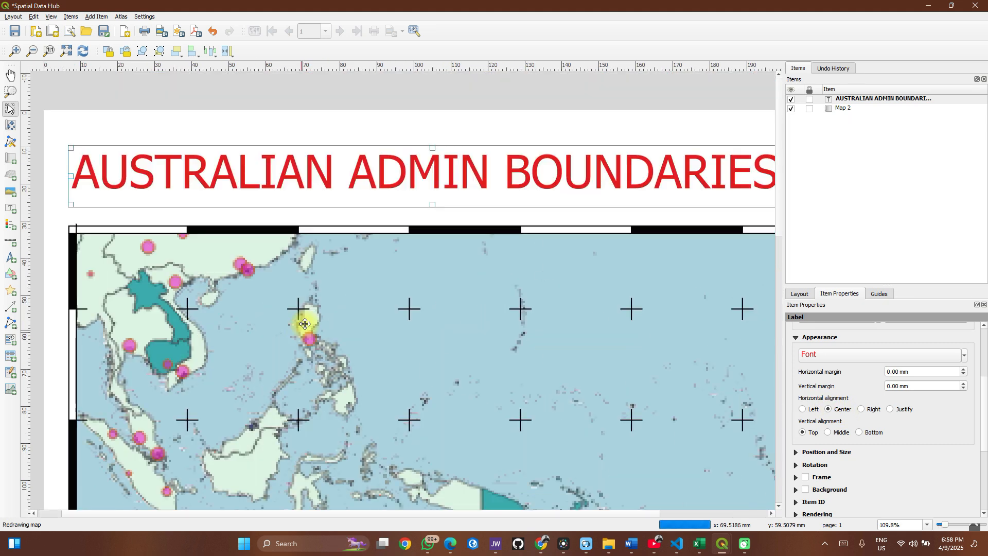
scroll(307, 325, down, 1)
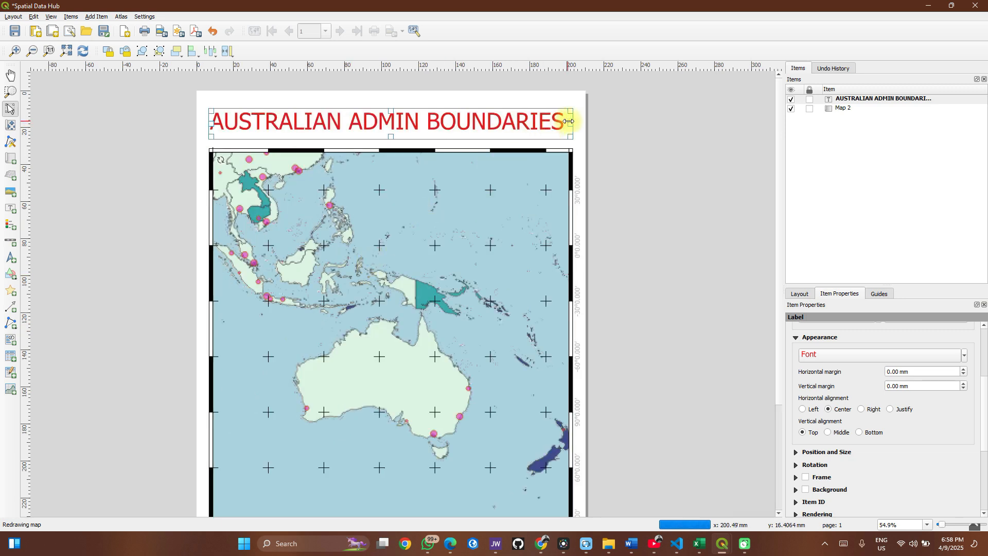
drag(569, 122, 581, 122)
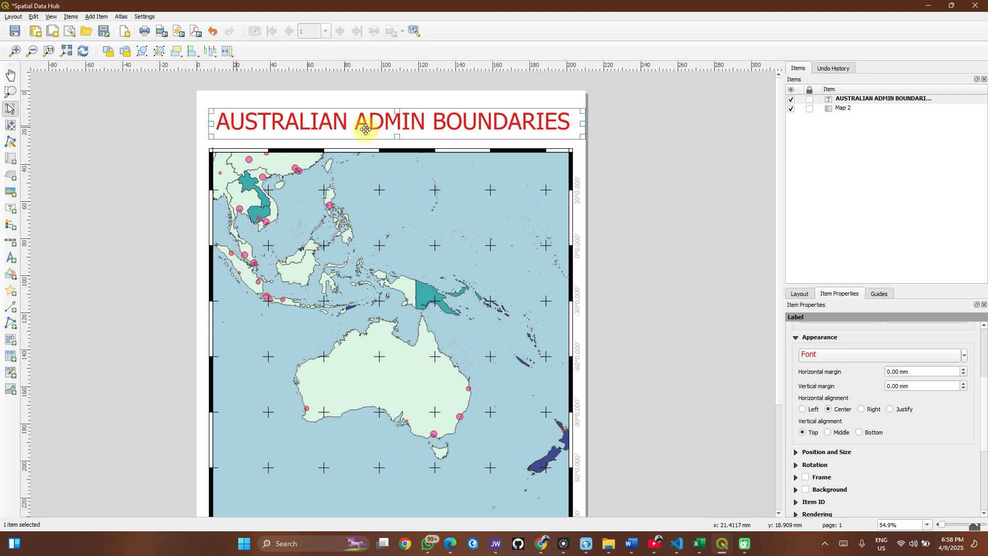
drag(582, 122, 569, 120)
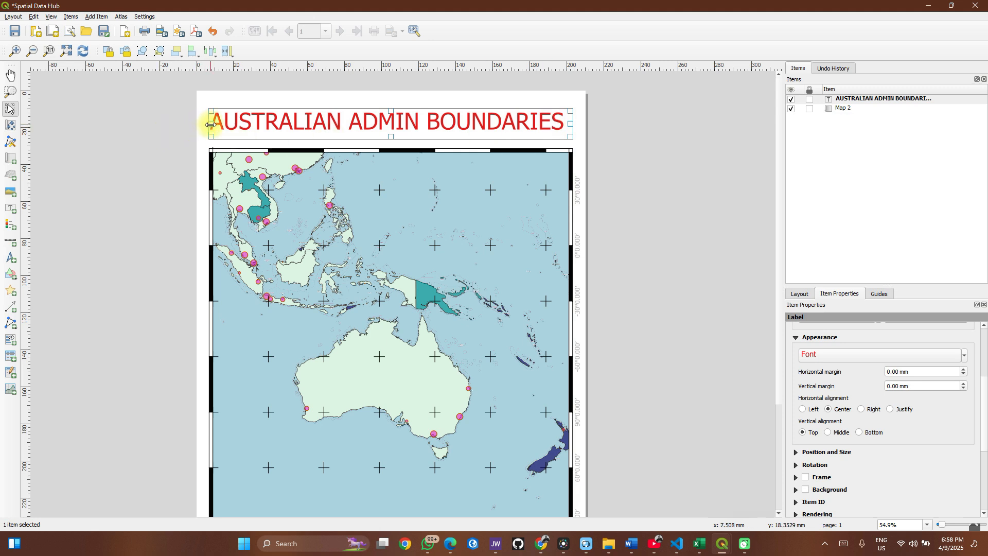
drag(210, 125, 207, 123)
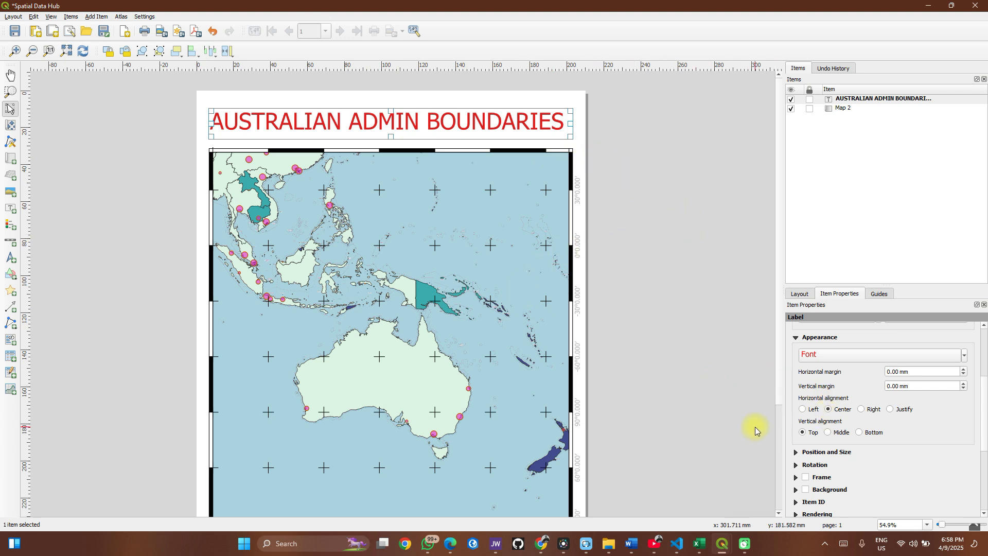
Set the title label's vertical alignment to Middle and save the layout.
click(828, 433)
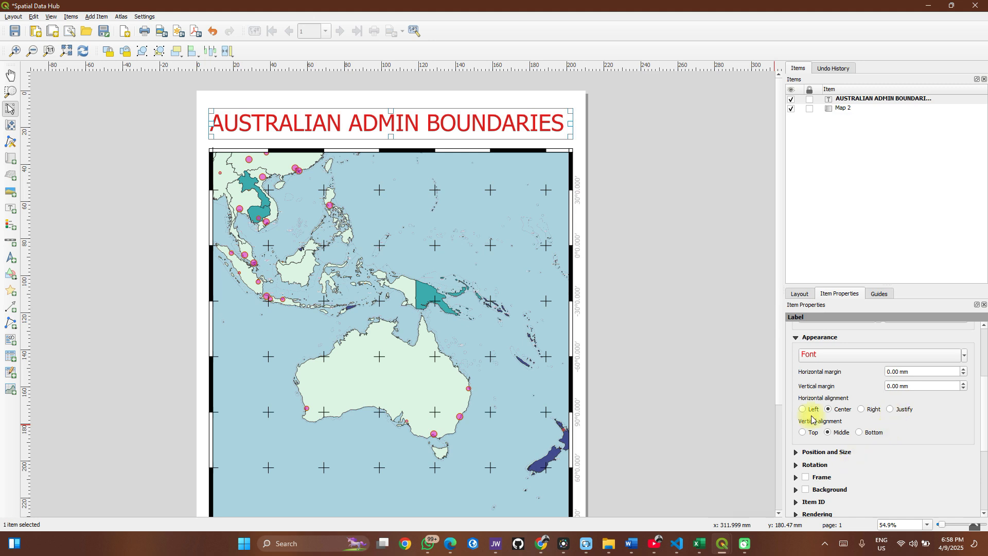
key(ctrl+s)
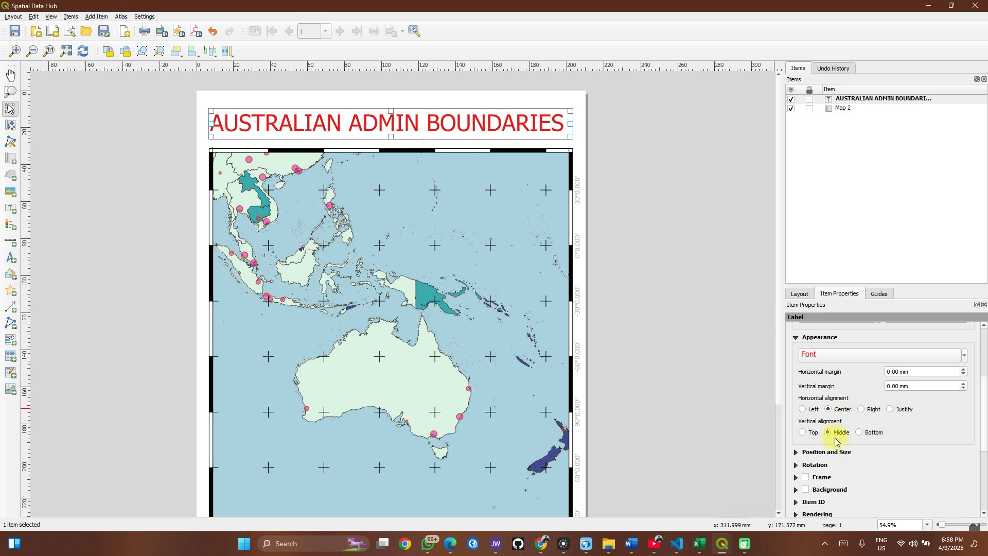
Turn on the frame around the title label and deselect it.
scroll(835, 440, down, 1)
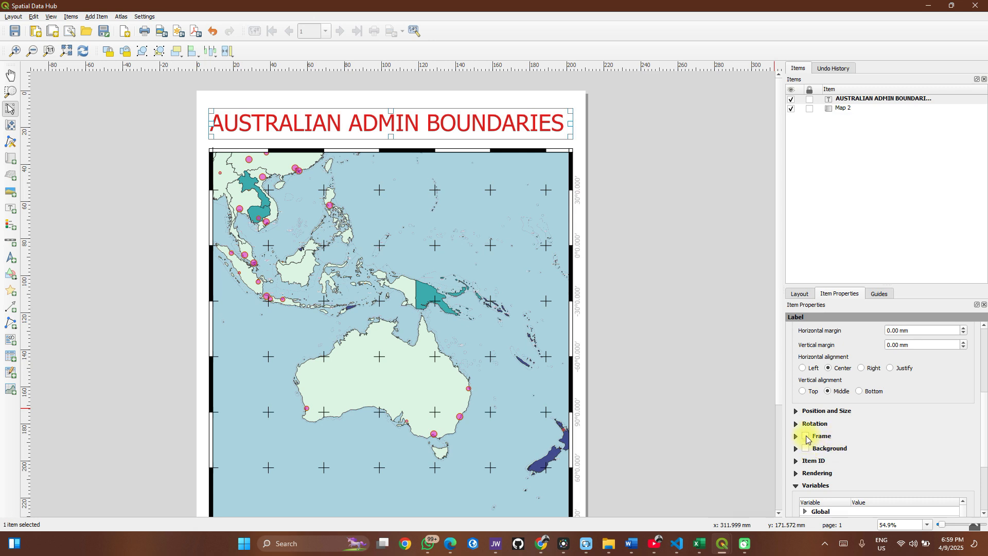
click(806, 437)
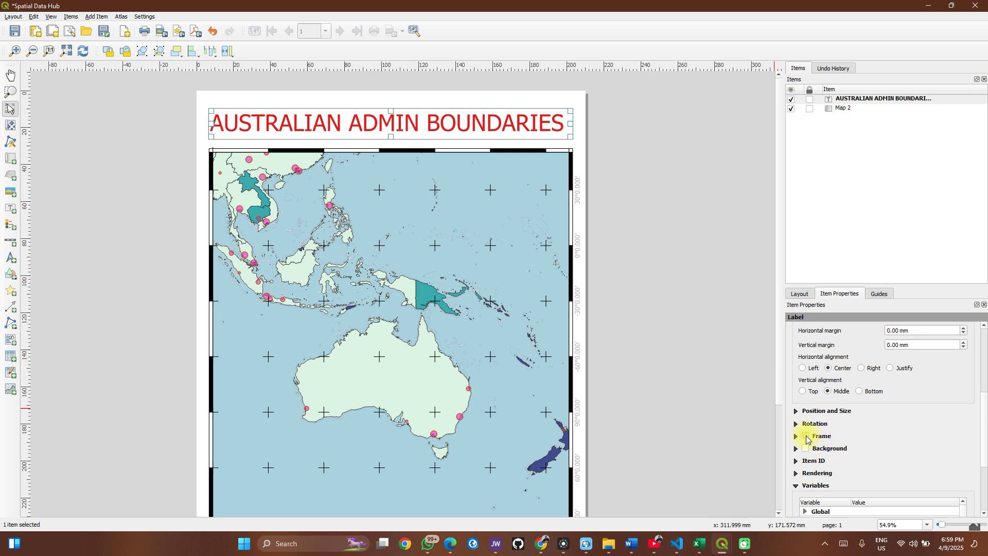
click(645, 328)
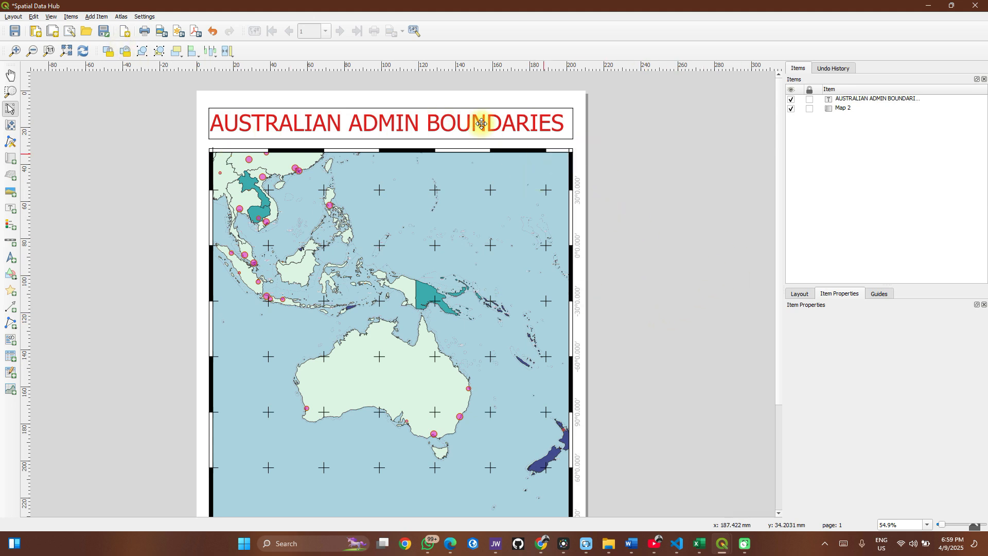
click(509, 145)
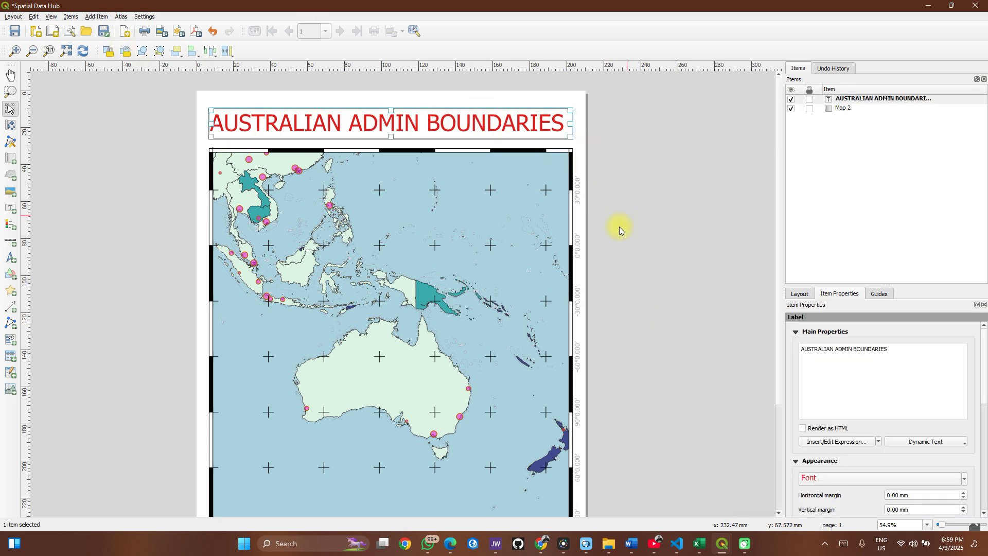
click(623, 201)
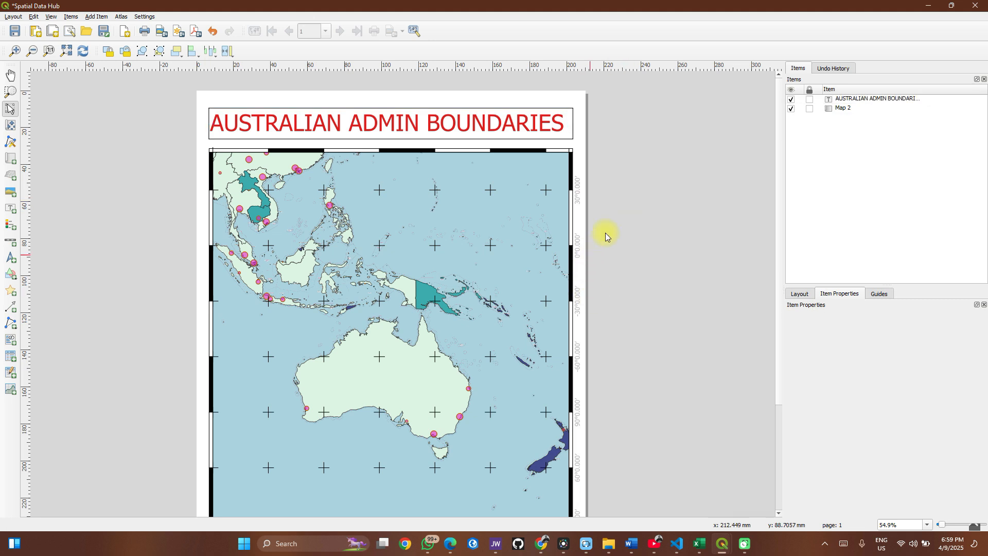
Add a small north arrow inside the map's upper-right corner and deselect it.
scroll(615, 275, down, 1)
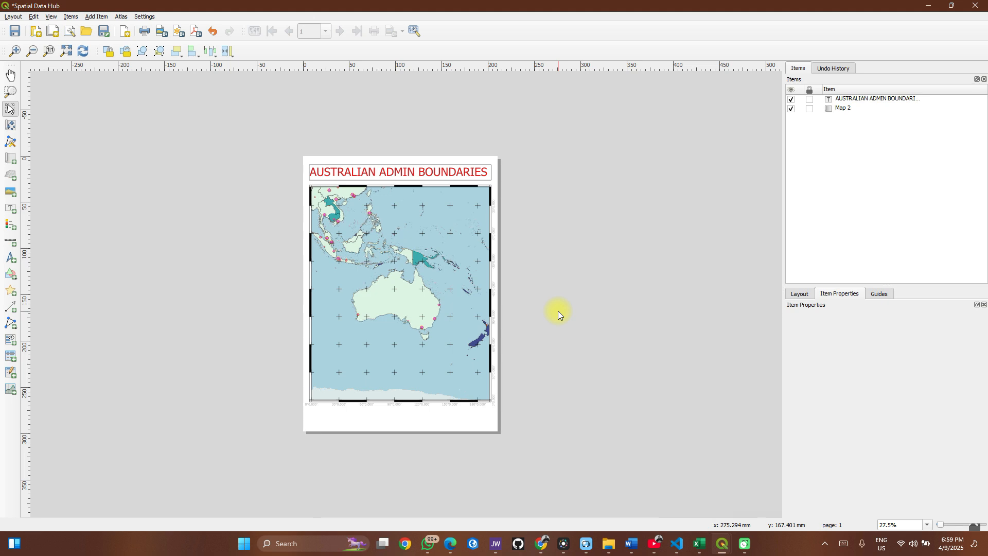
click(428, 315)
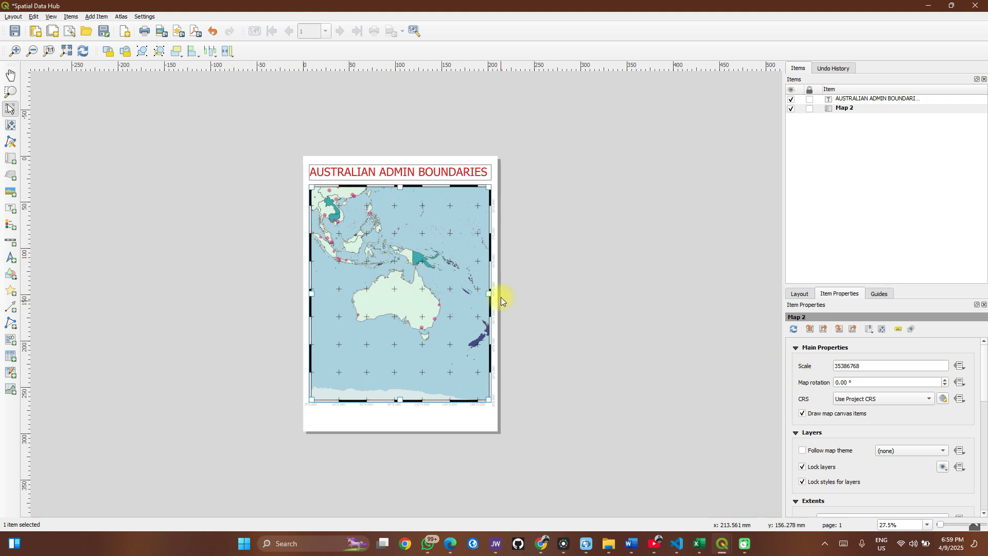
click(10, 259)
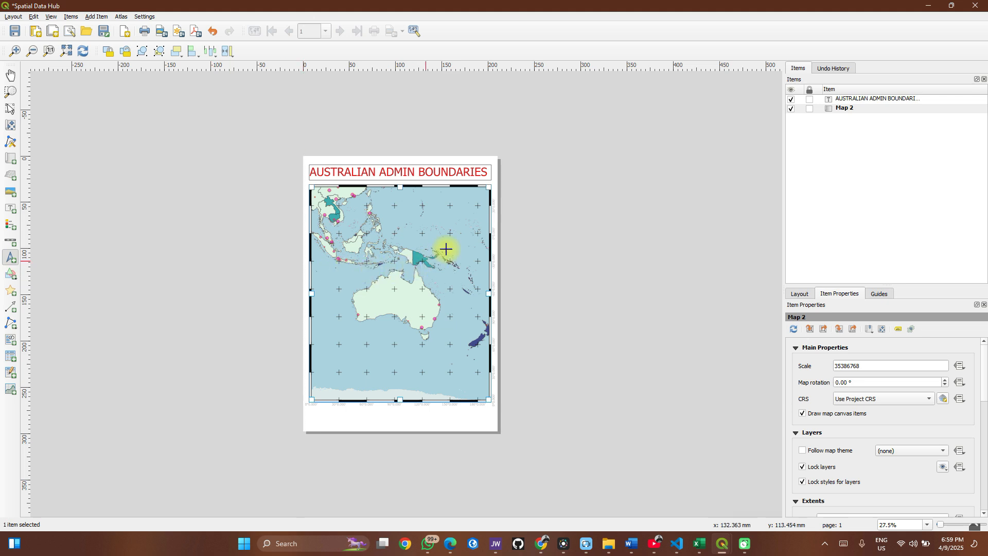
drag(467, 196, 485, 217)
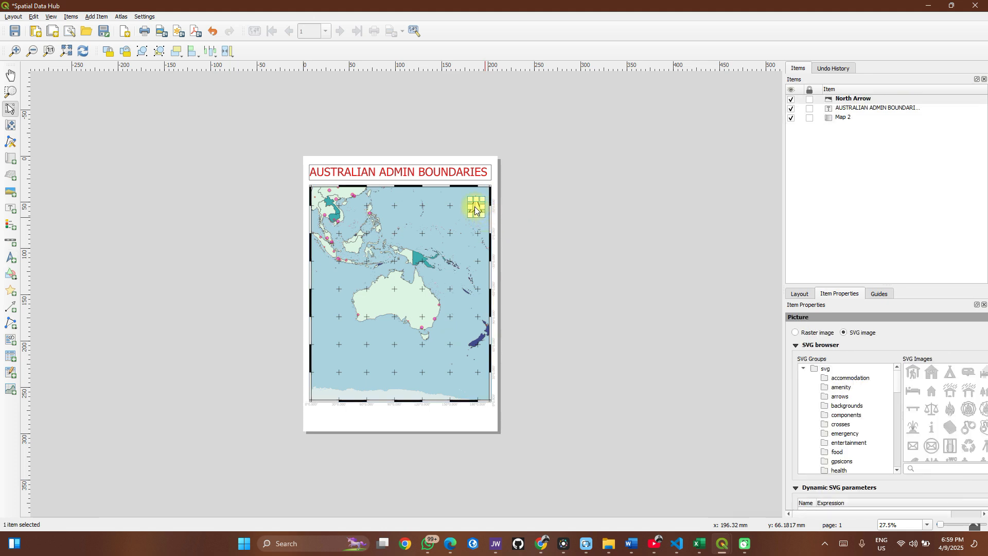
click(517, 218)
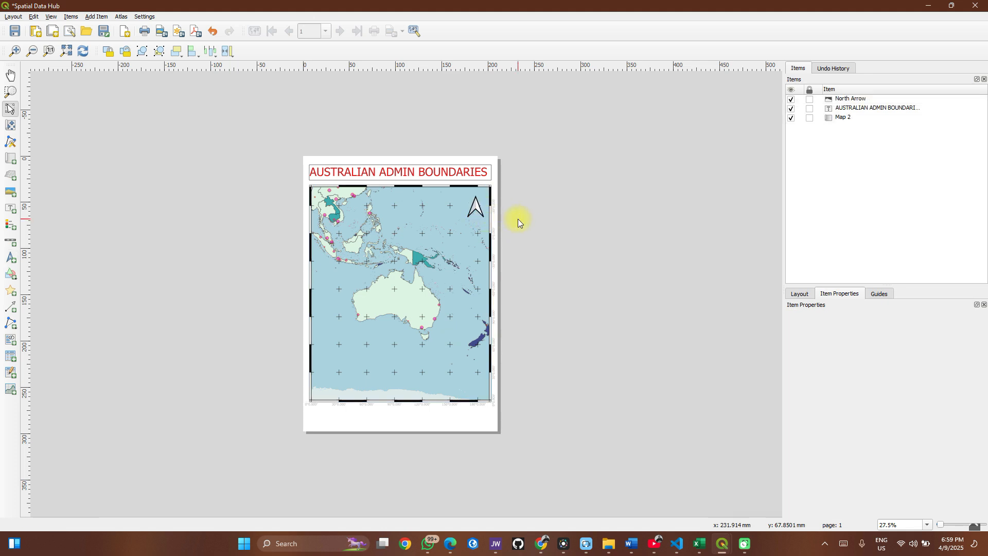
Change the north arrow's SVG image to the arrowhead with a circle behind it, and enlarge the arrow slightly toward its upper-left corner.
click(476, 210)
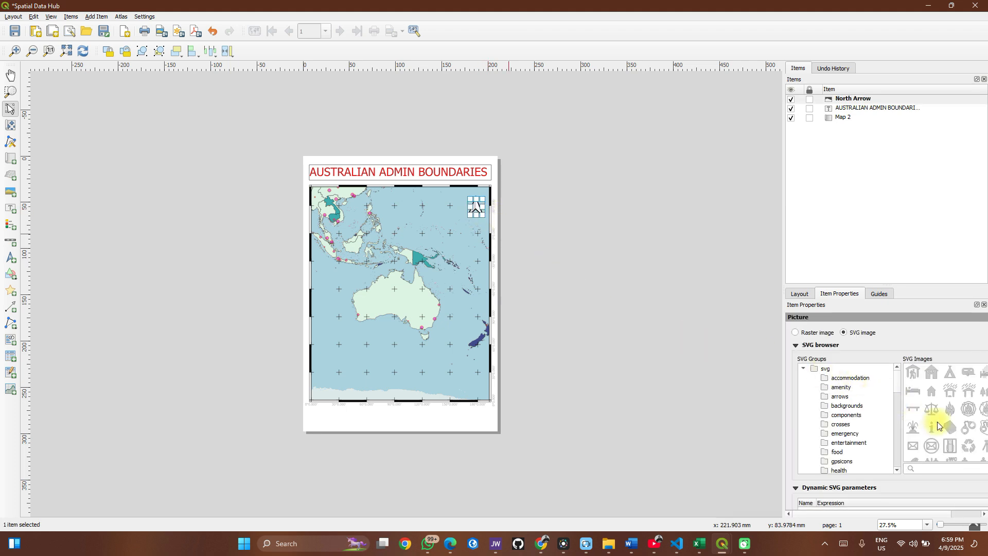
scroll(956, 435, down, 5)
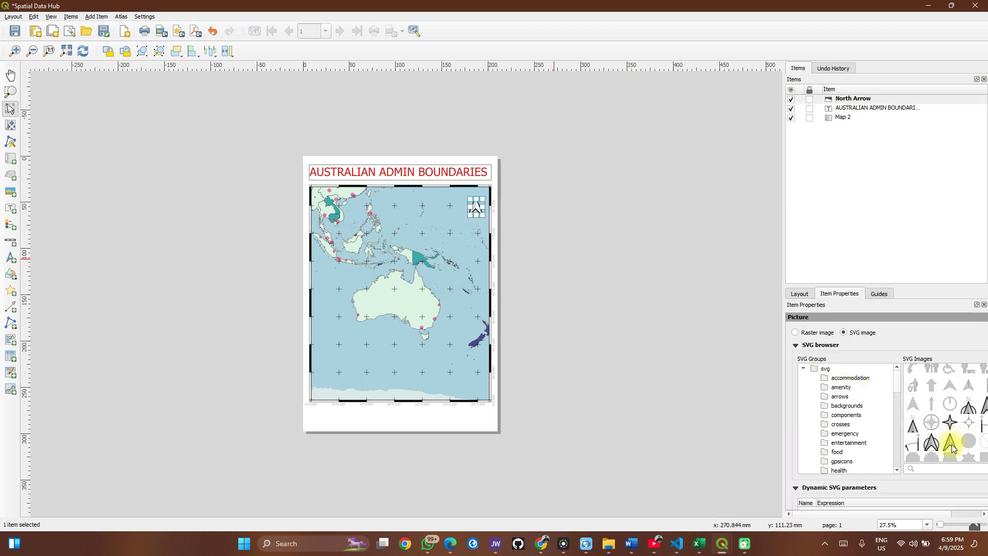
scroll(929, 445, down, 3)
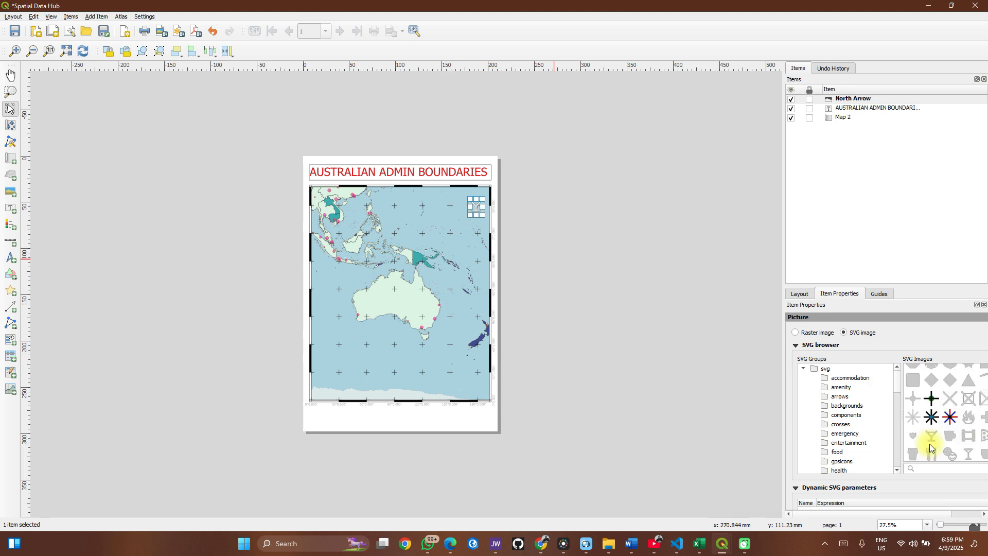
scroll(947, 406, up, 3)
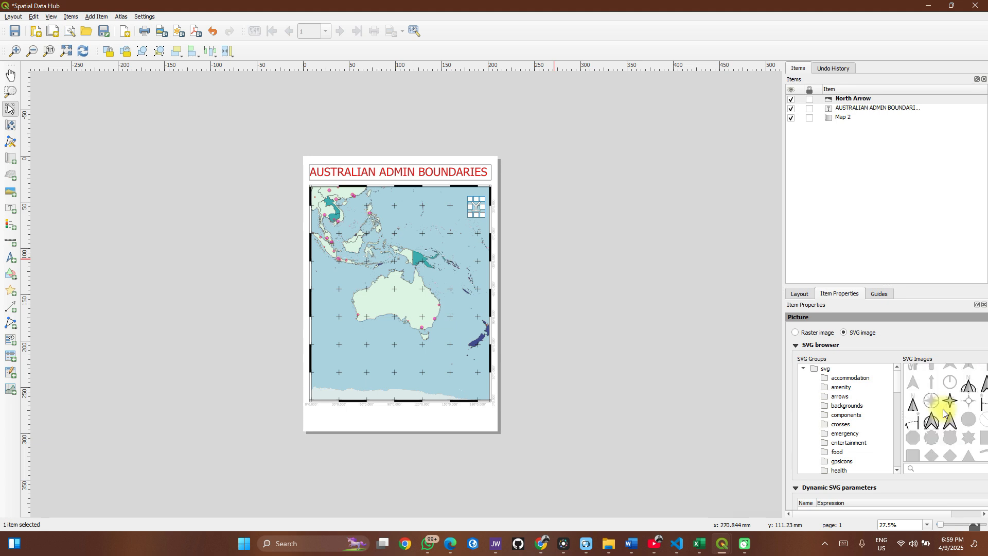
click(932, 416)
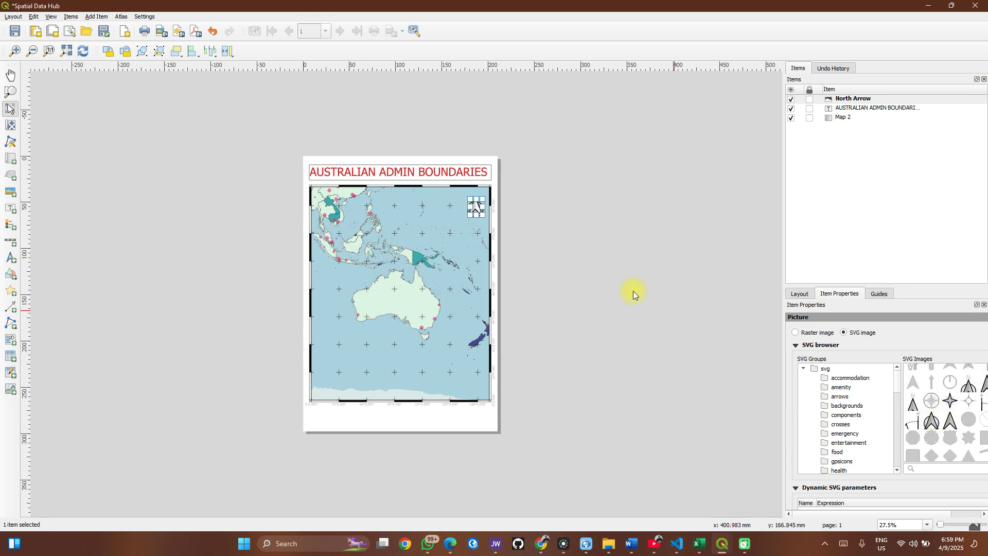
drag(466, 199, 463, 192)
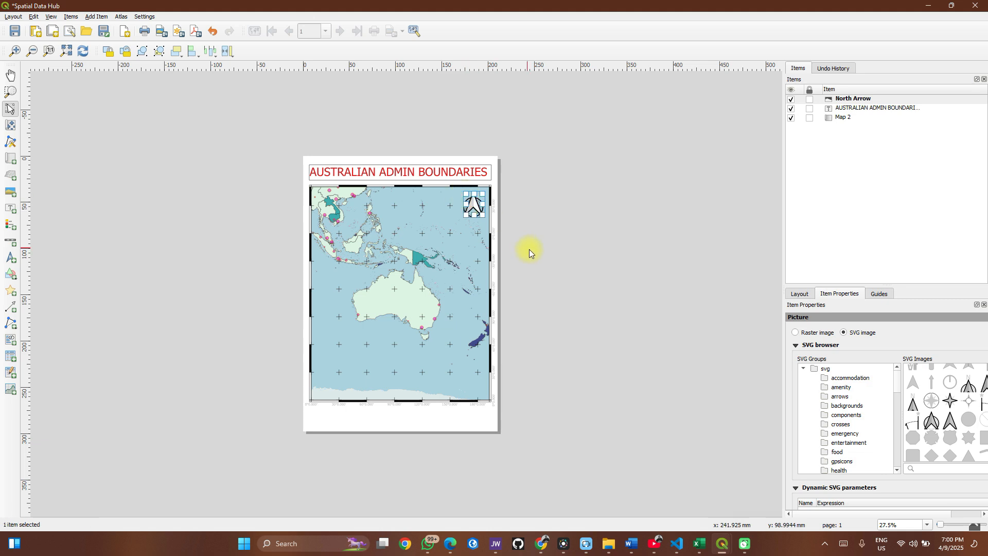
click(523, 273)
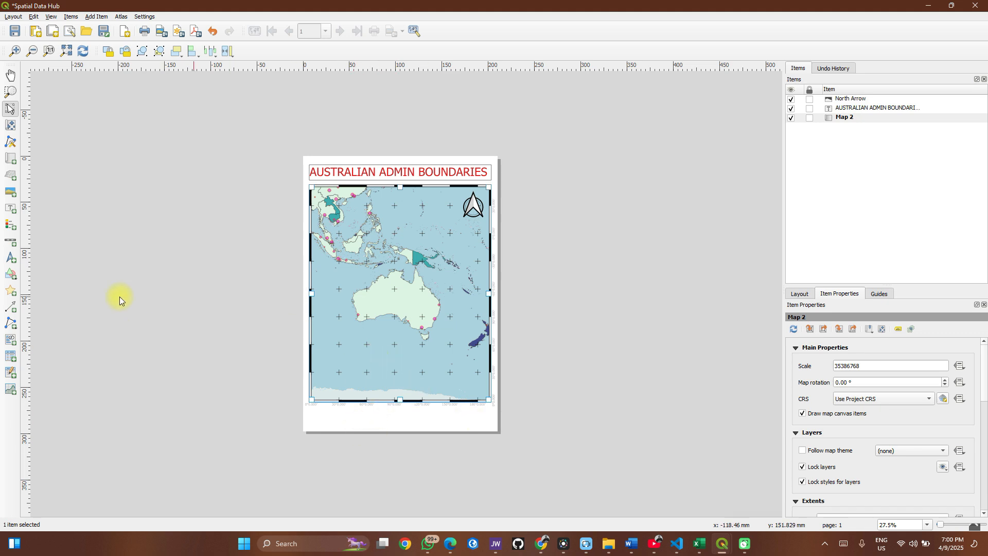
Add a legend under the lower-left part of the map, and raise the map's lower edge to free space on the page.
click(9, 233)
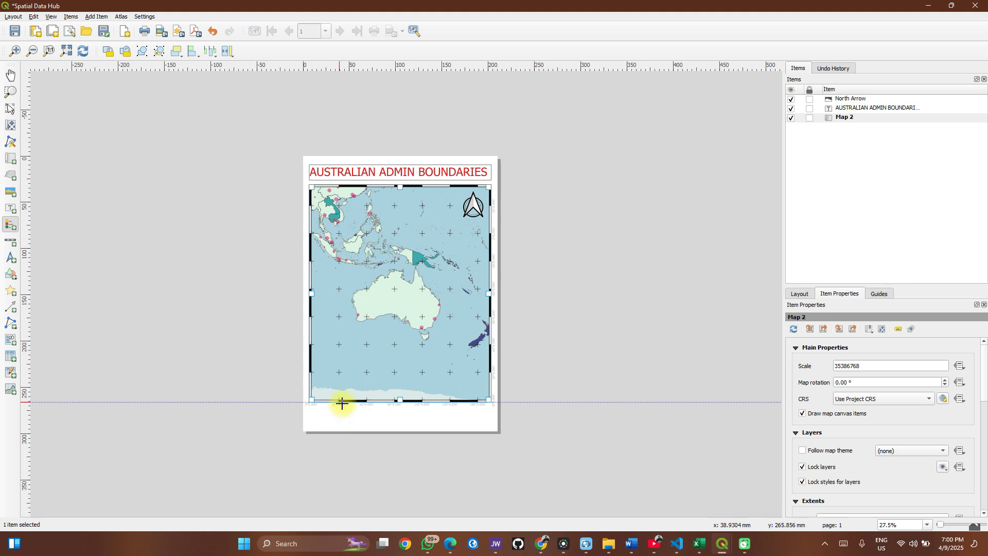
drag(313, 412, 365, 450)
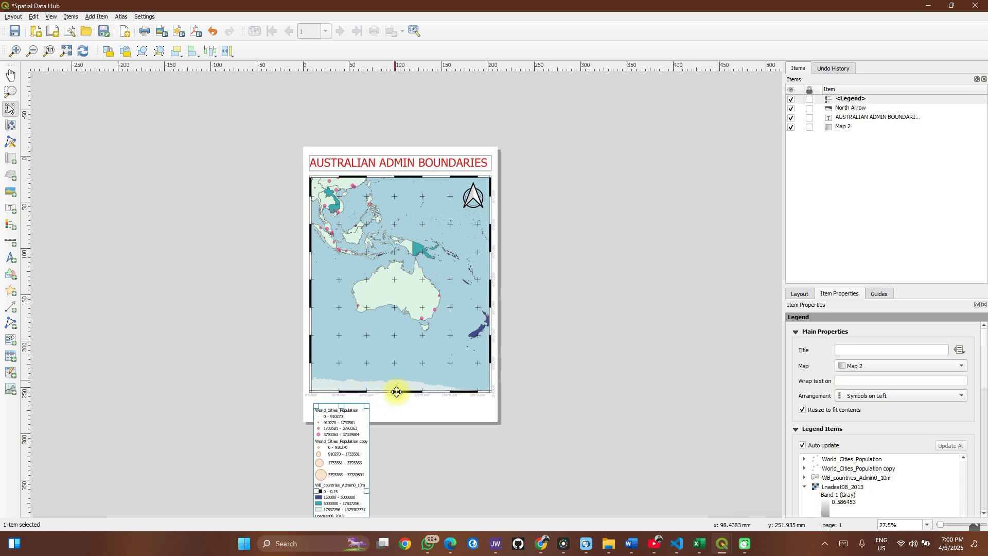
click(397, 396)
drag(397, 391, 397, 374)
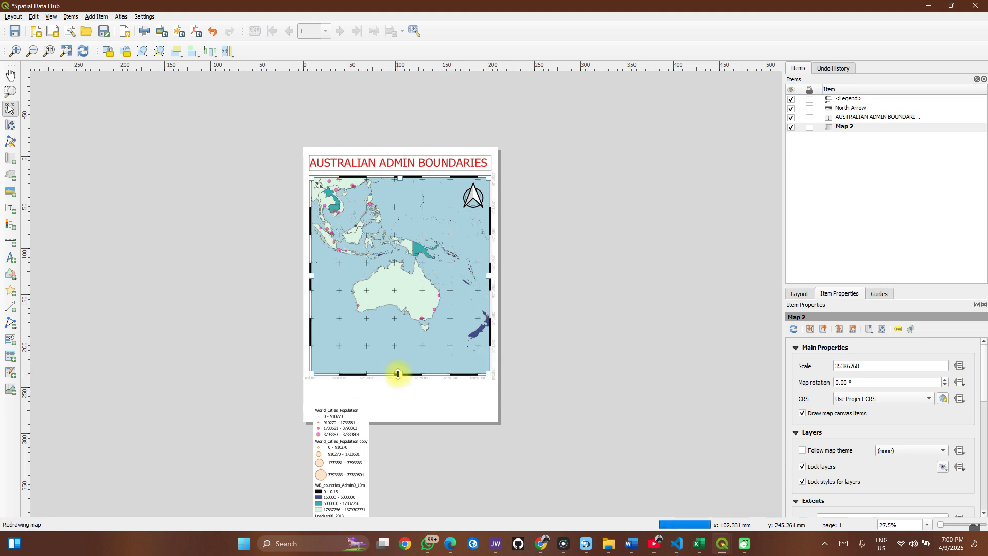
drag(398, 374, 400, 365)
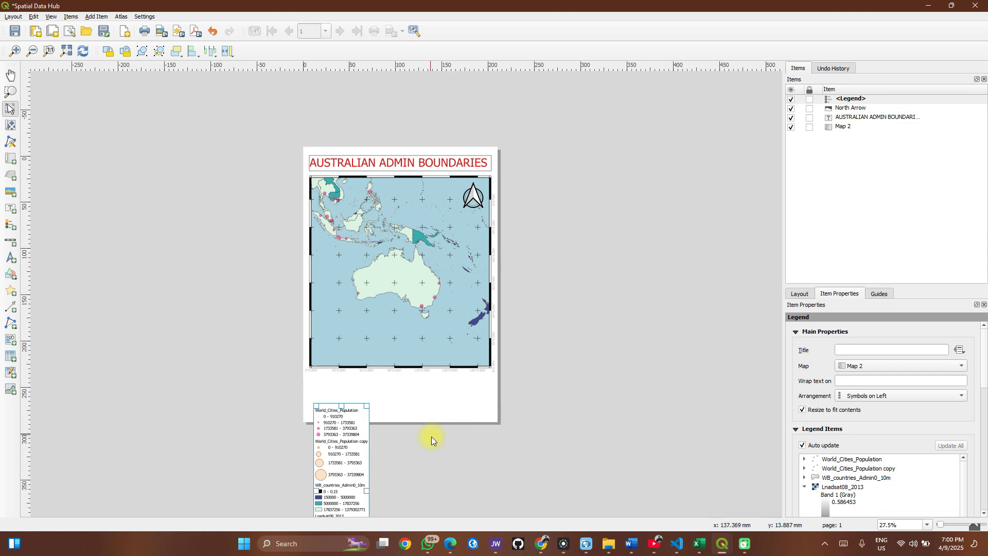
Give the legend the title MAP ELEMENTS.
click(897, 351)
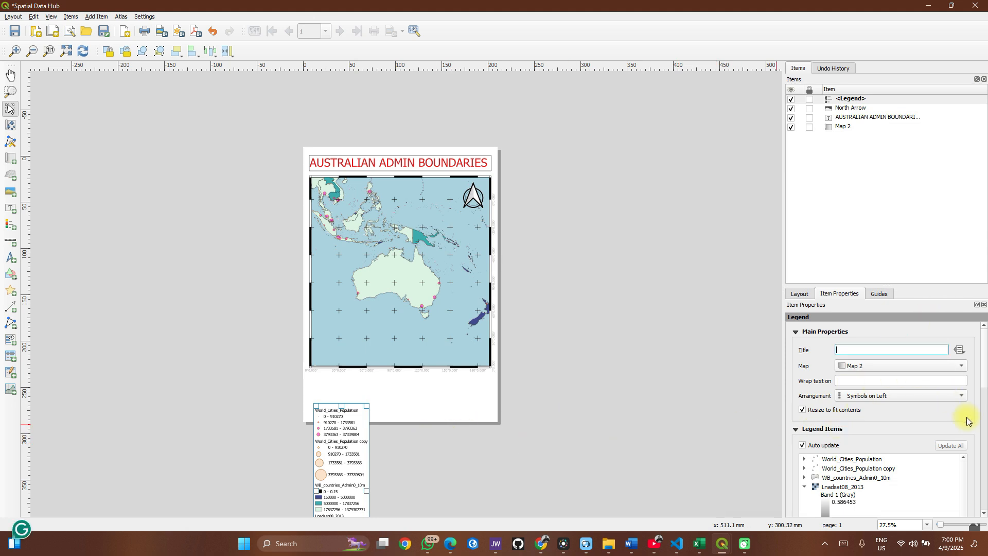
text(MAP )
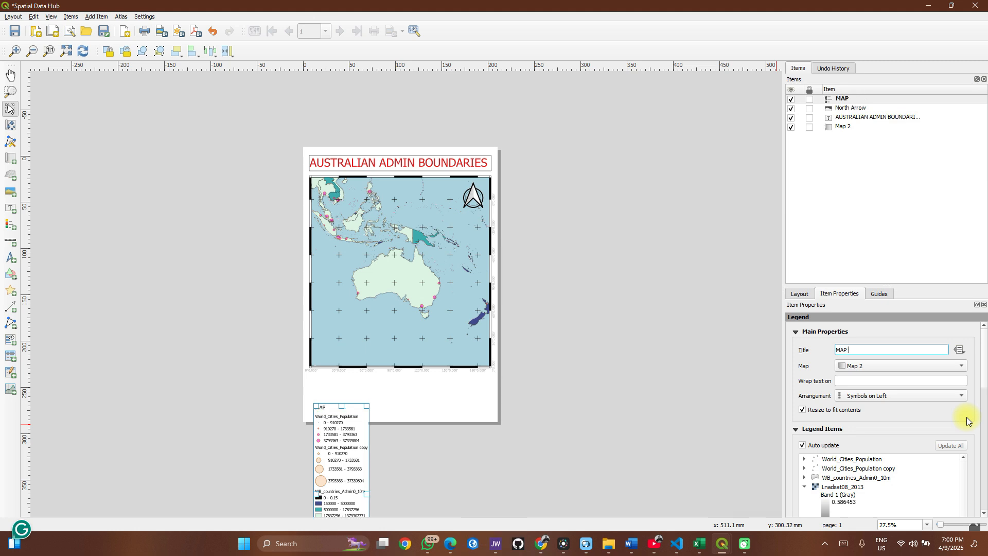
text(ELEME)
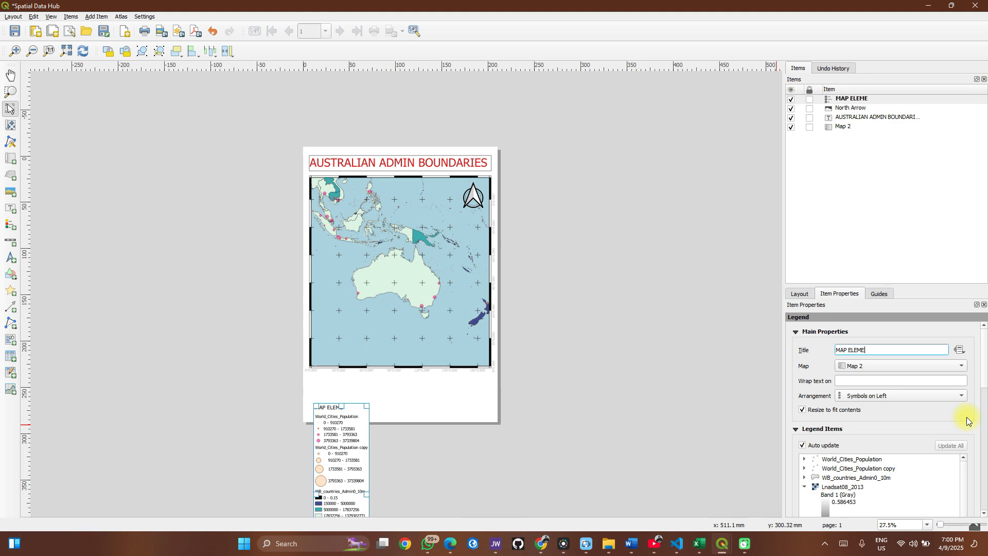
text(N)
key(ctrl+BackSpace)
key(ctrl+BackSpace)
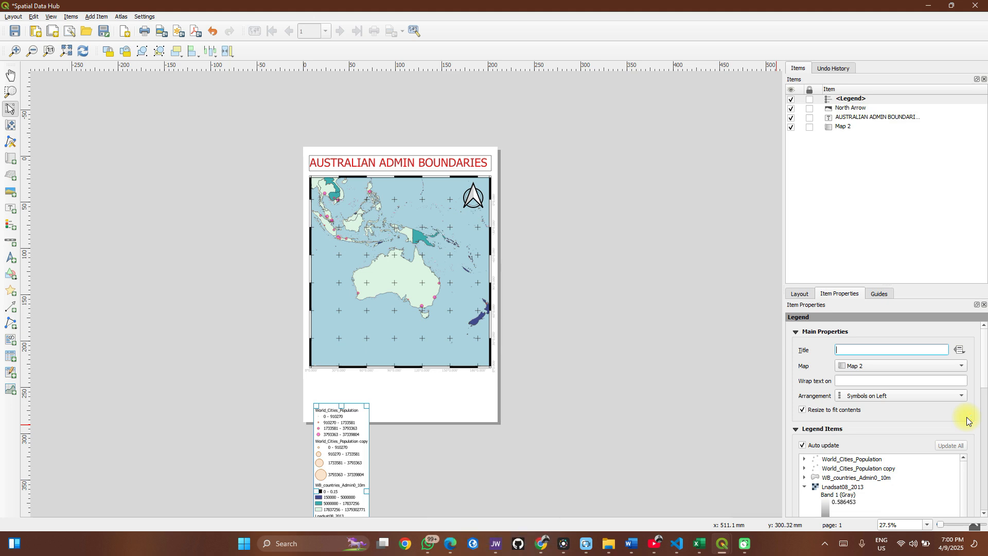
text(MAP ELEMENTS)
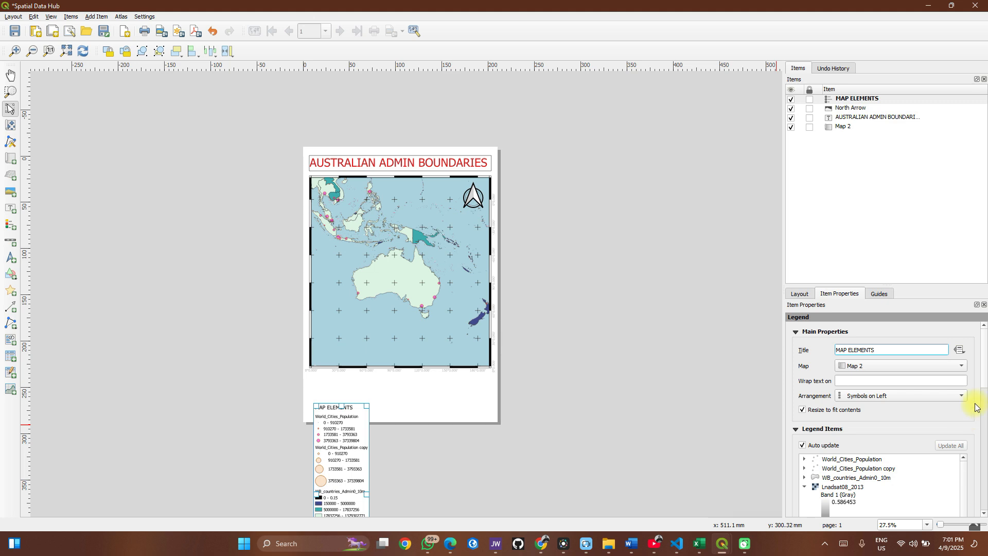
Move the legend up so its upper edge sits just below the map's lower frame.
click(802, 426)
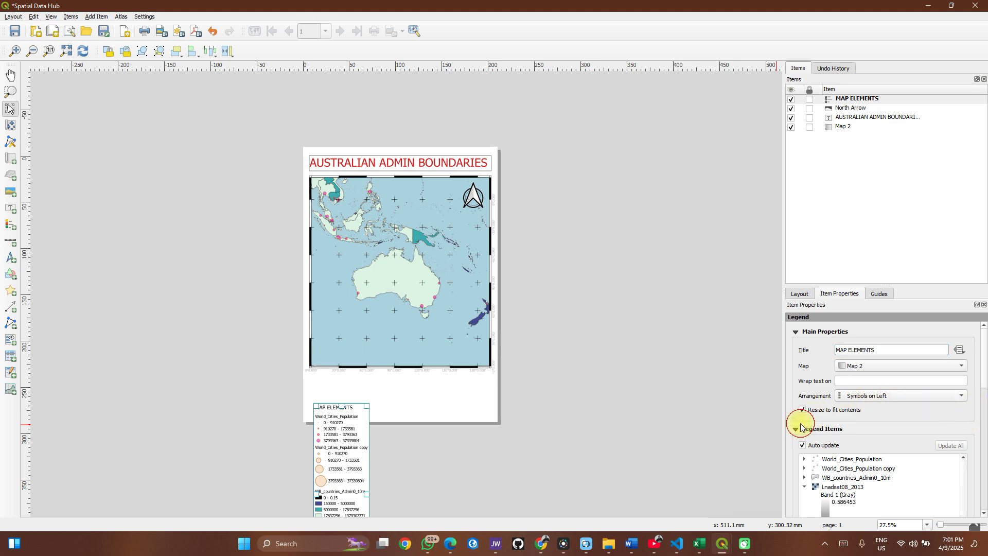
scroll(798, 420, down, 2)
scroll(793, 412, down, 2)
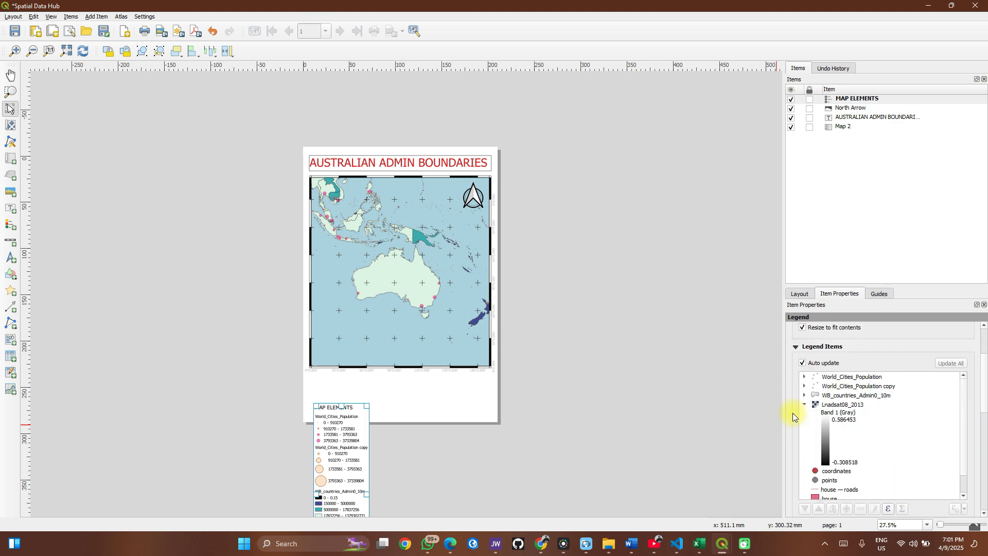
scroll(792, 412, down, 1)
drag(350, 458, 358, 429)
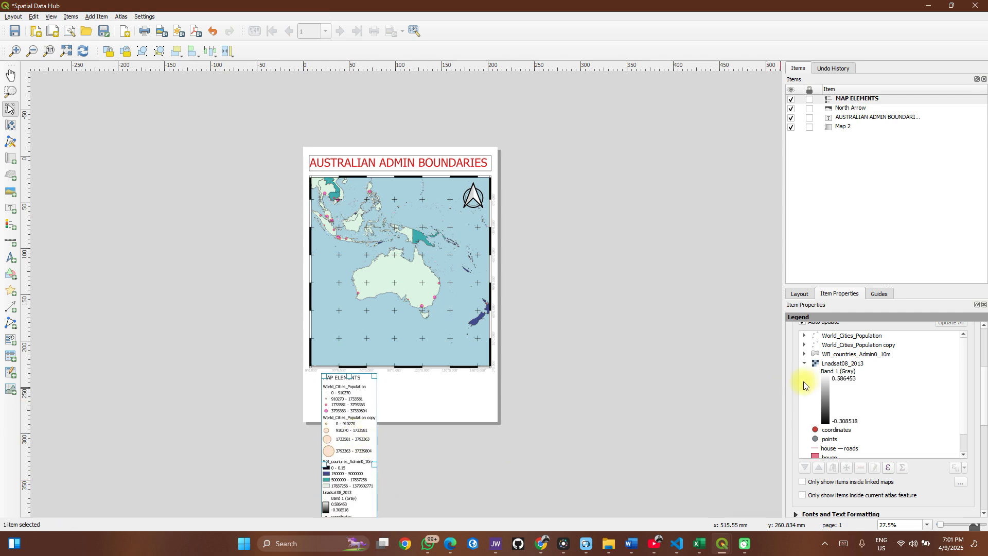
Turn off the legend's auto update, limit it to items inside linked maps, and move the legend up within the page's lower edge.
scroll(817, 382, up, 1)
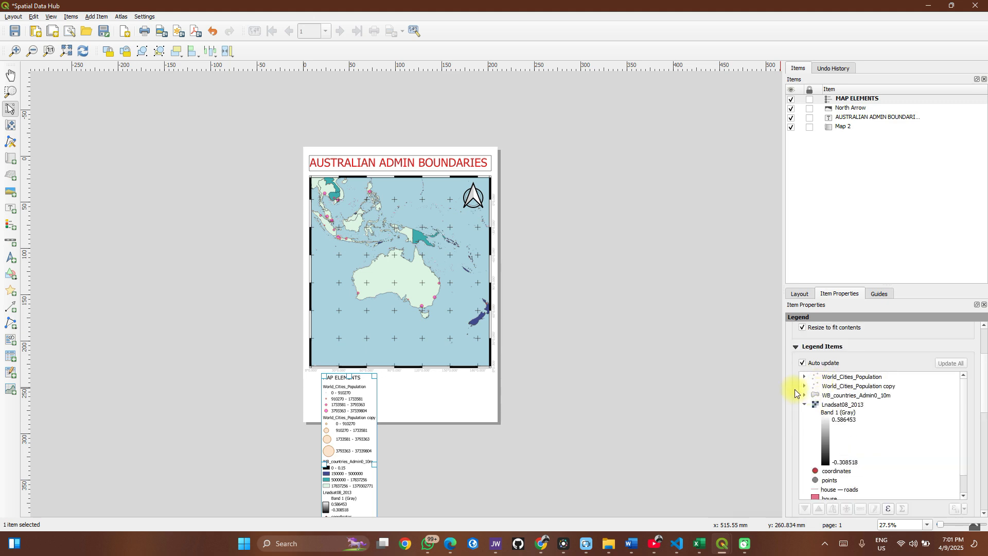
click(803, 363)
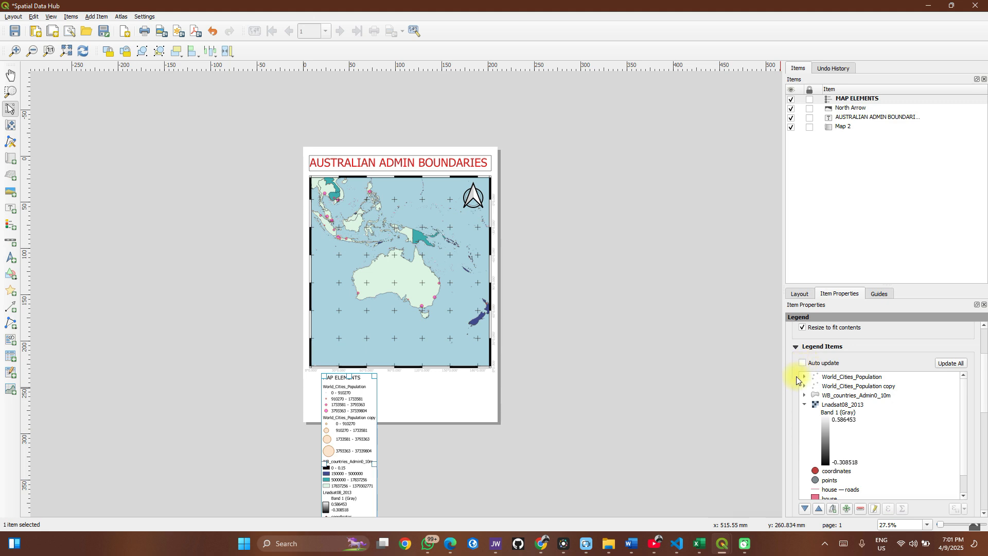
scroll(793, 378, down, 2)
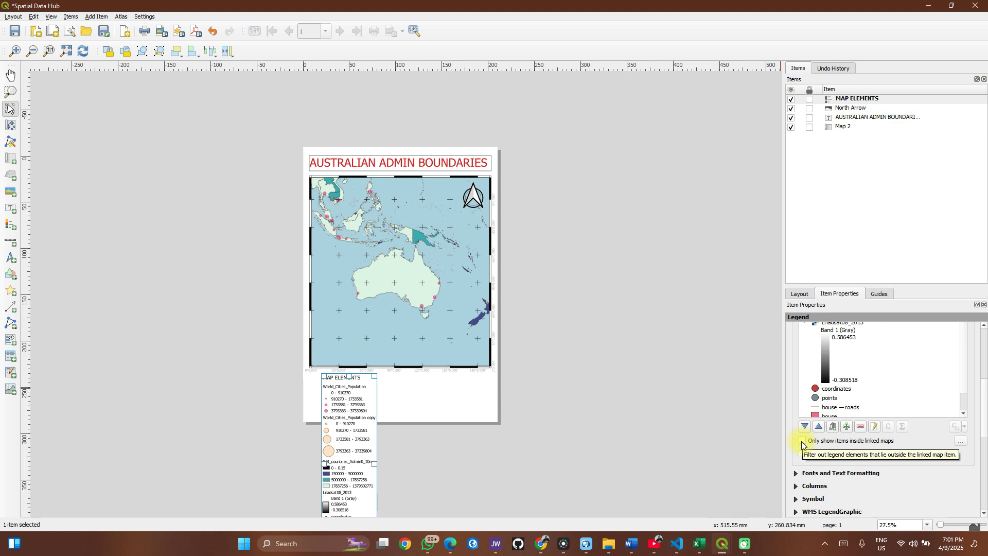
click(803, 442)
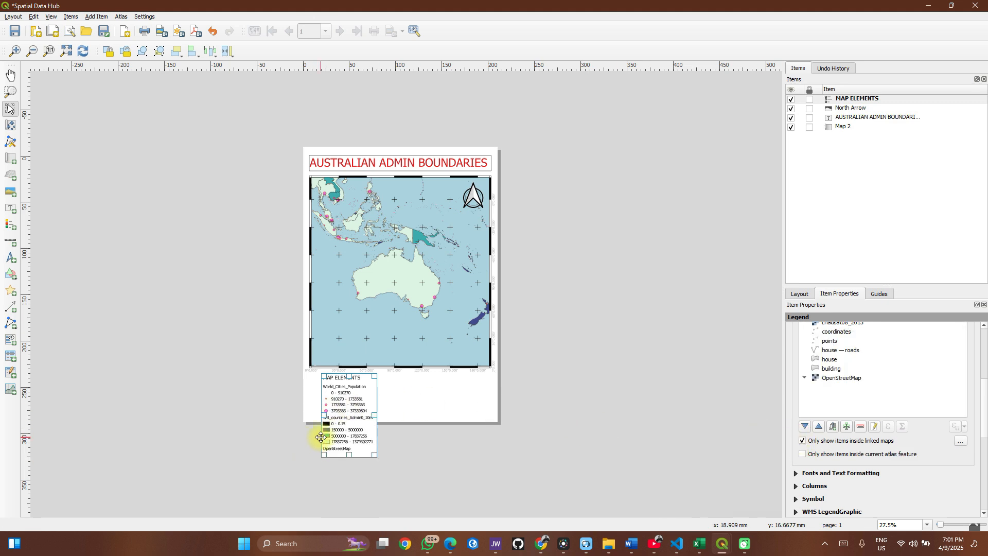
scroll(321, 436, up, 1)
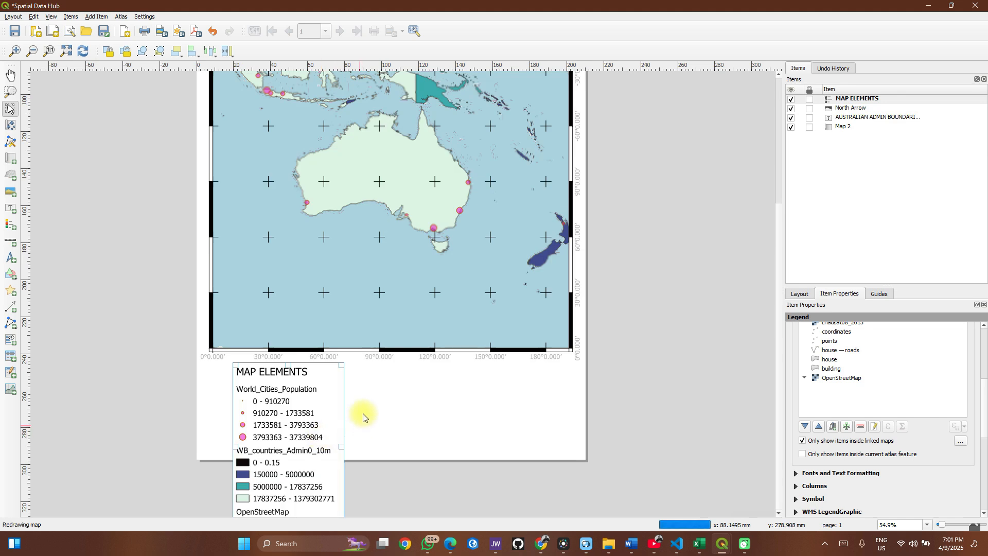
drag(307, 444, 312, 372)
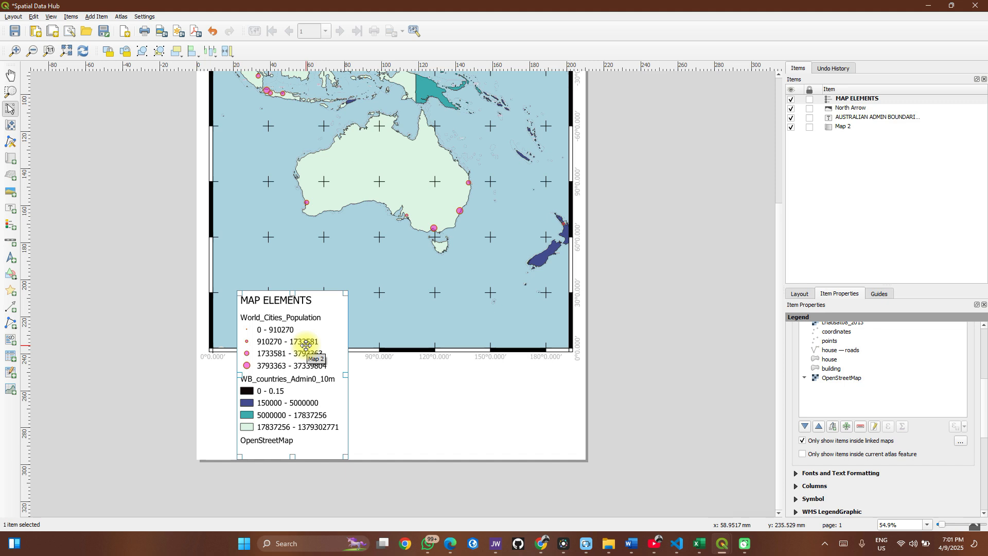
Check the population classes of the WB_countries_Admin0_10m layer in the main QGIS project window, and return to the Spatial Data Hub layout.
mouse_move(719, 546)
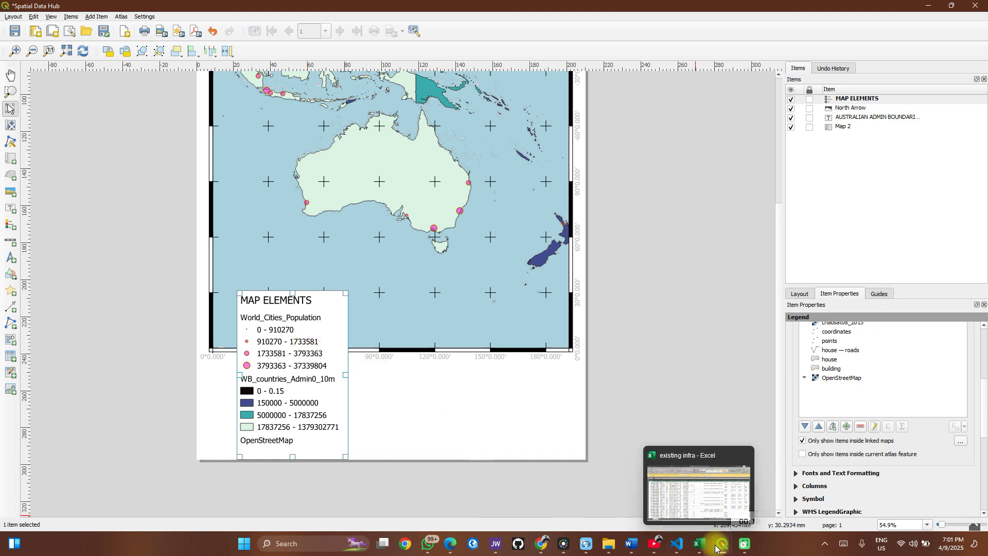
click(687, 497)
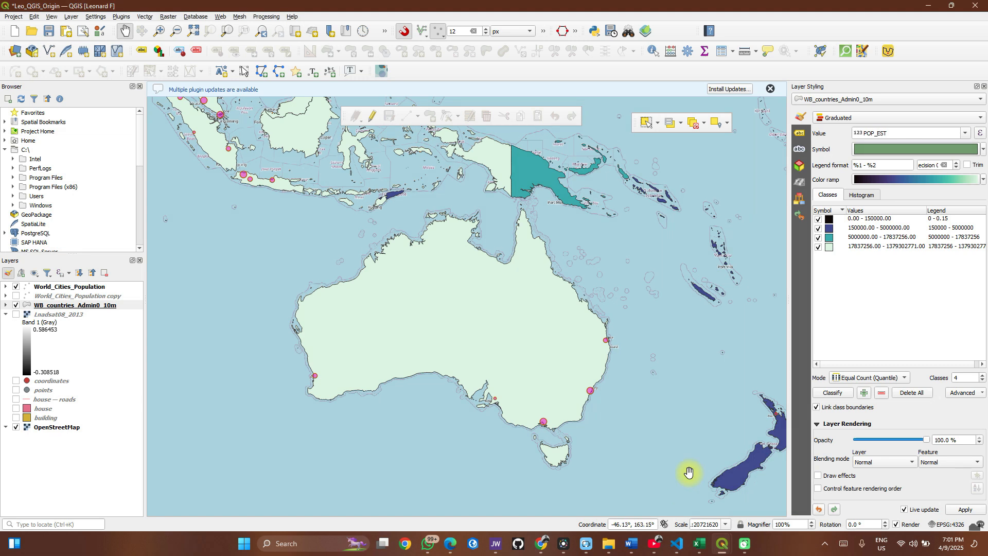
click(67, 305)
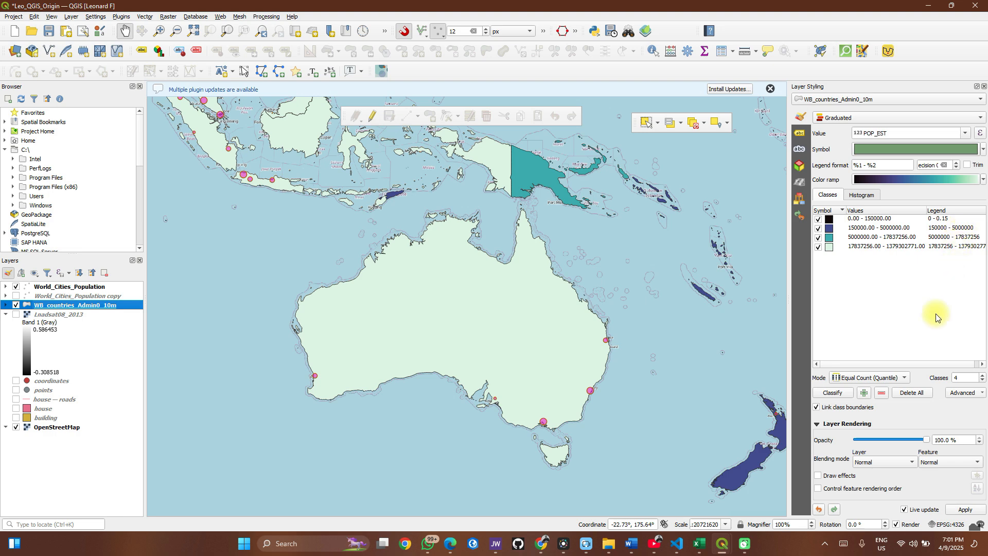
mouse_move(721, 545)
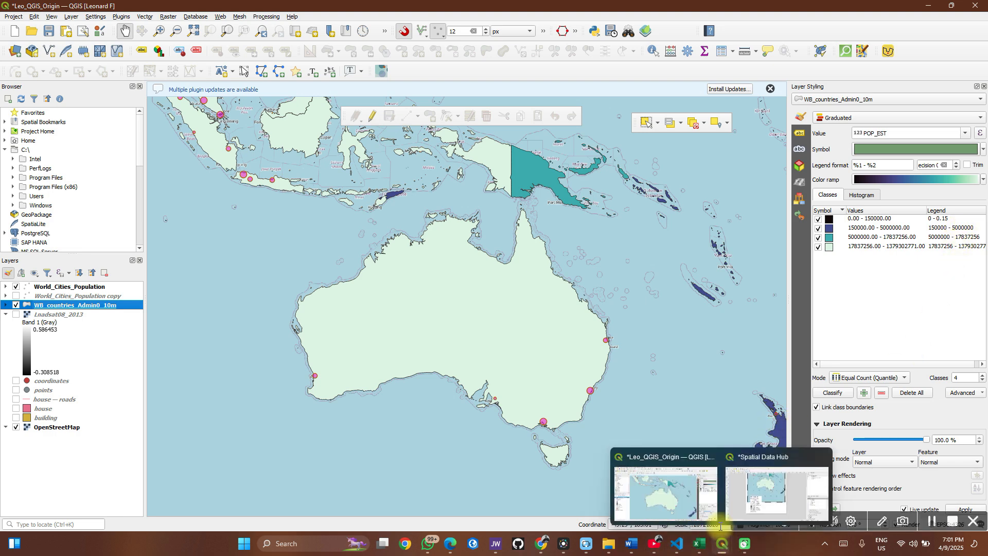
click(737, 498)
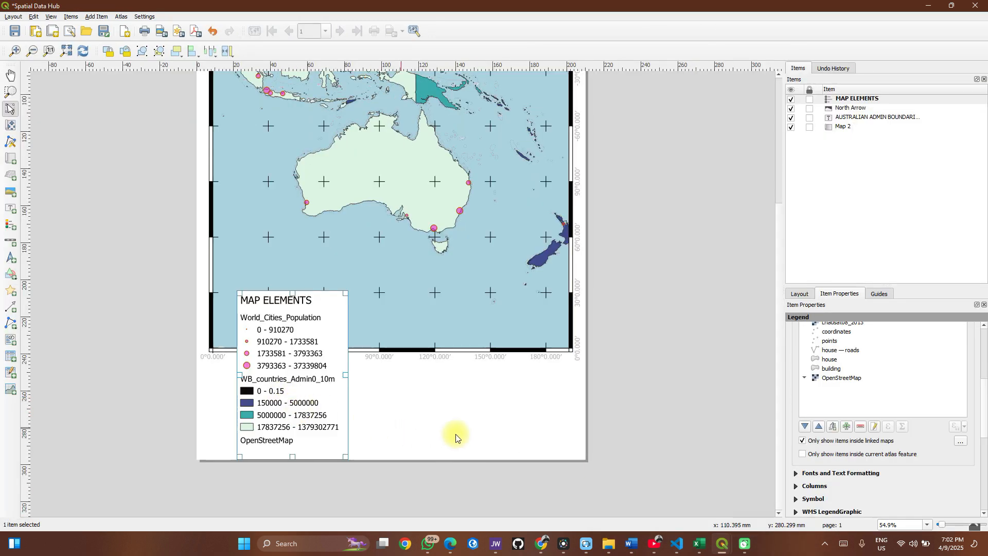
Relabel the dark blue class of WB_countries_Admin0_10m in the legend as 0.15 - 5.
scroll(841, 378, up, 3)
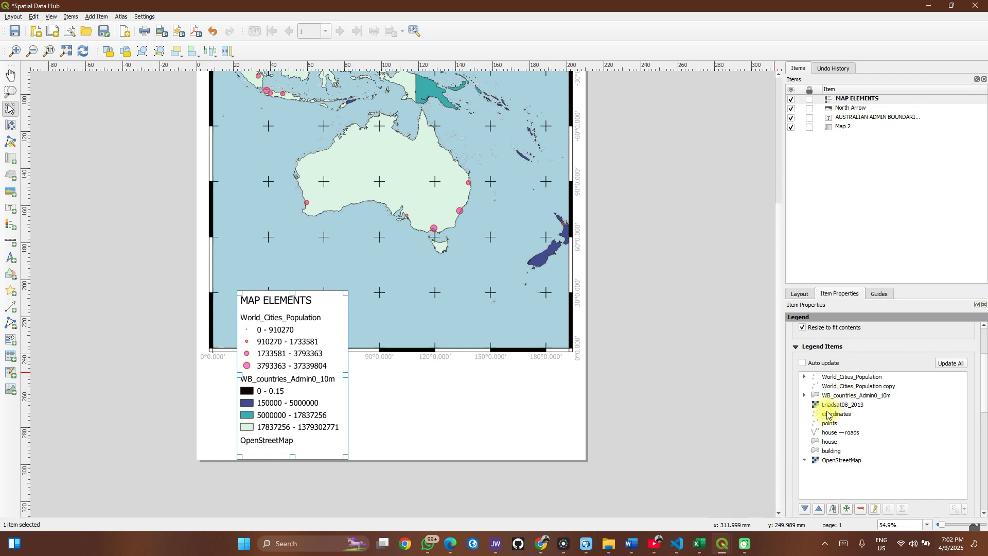
click(804, 395)
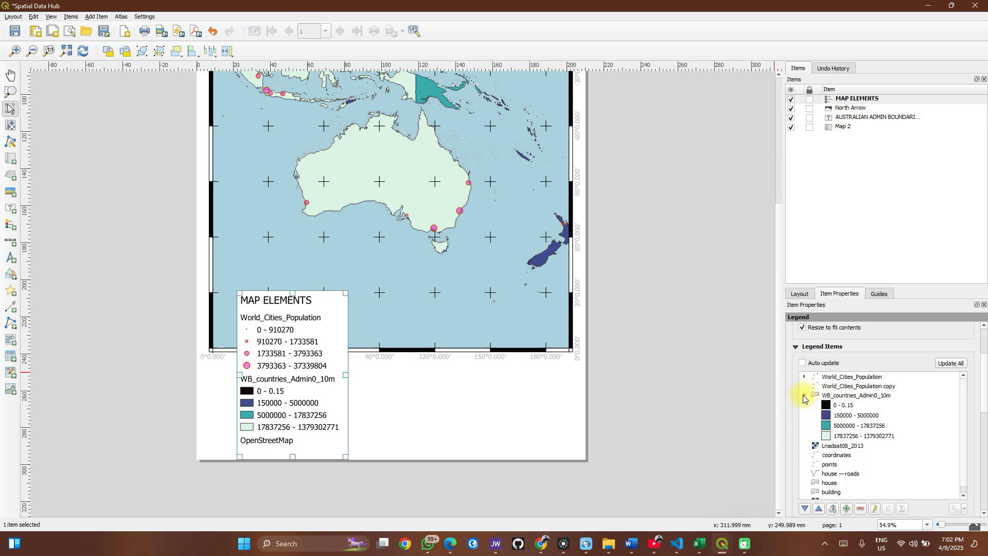
double_click(871, 416)
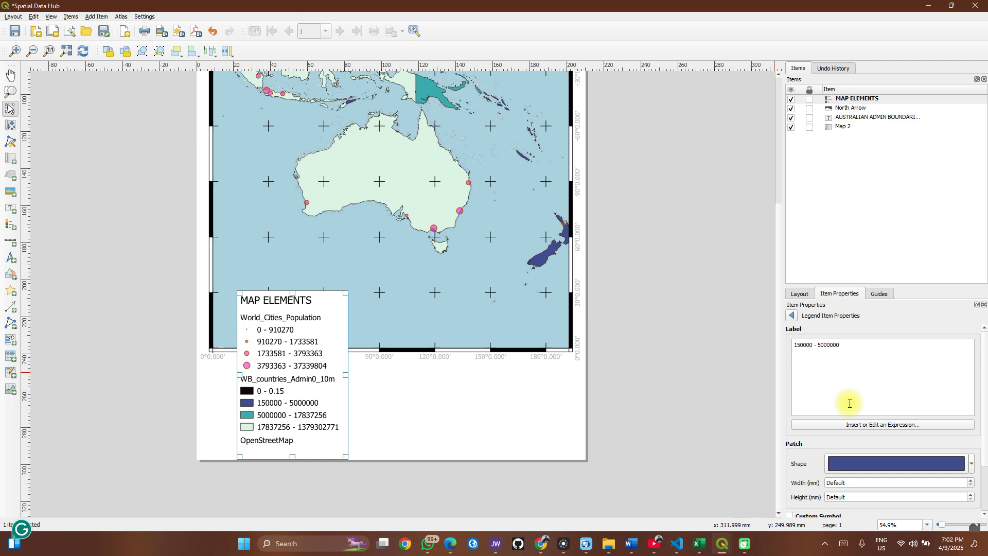
key(BackSpace)
key(BackSpace)
key(BackSpace)
key(BackSpace)
key(BackSpace)
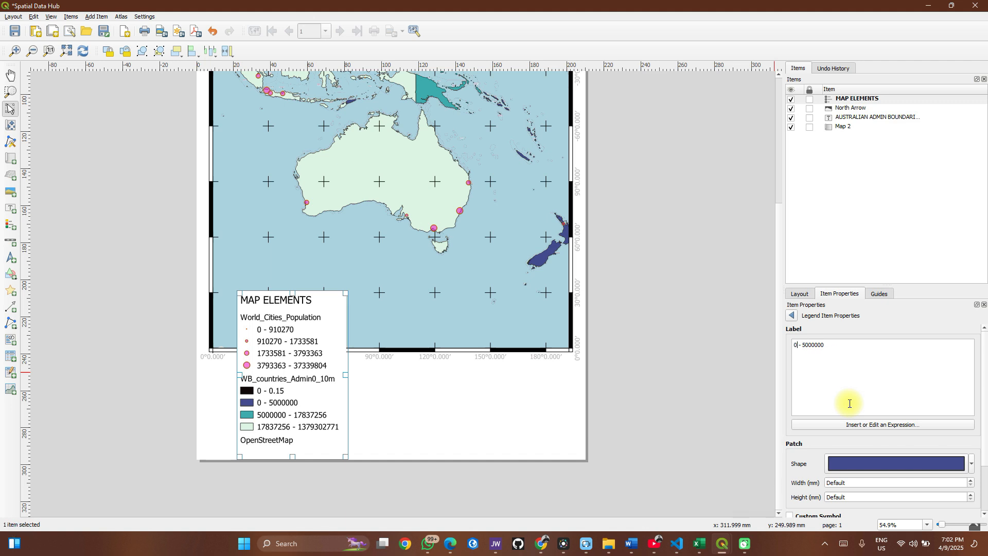
key(BackSpace)
text(0.15)
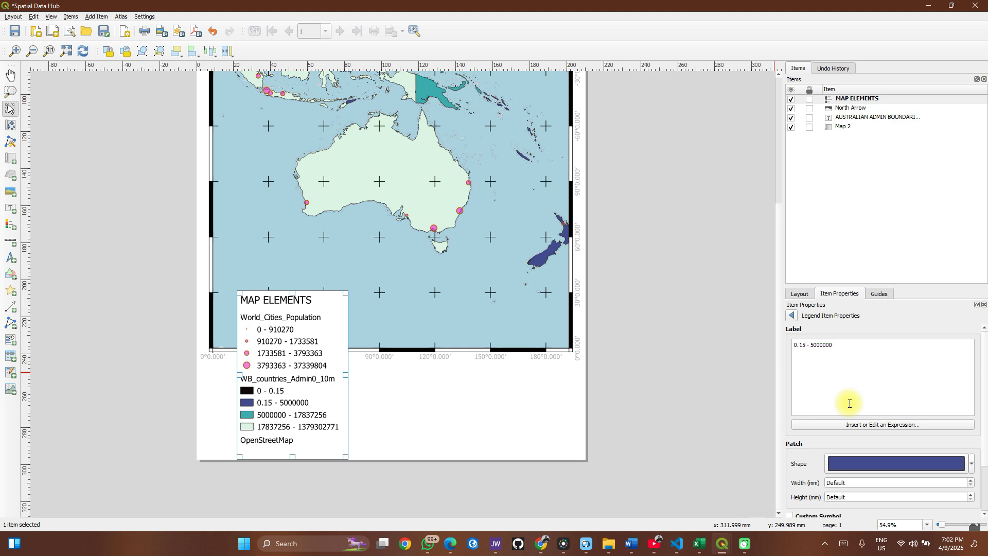
key(ctrl+Right)
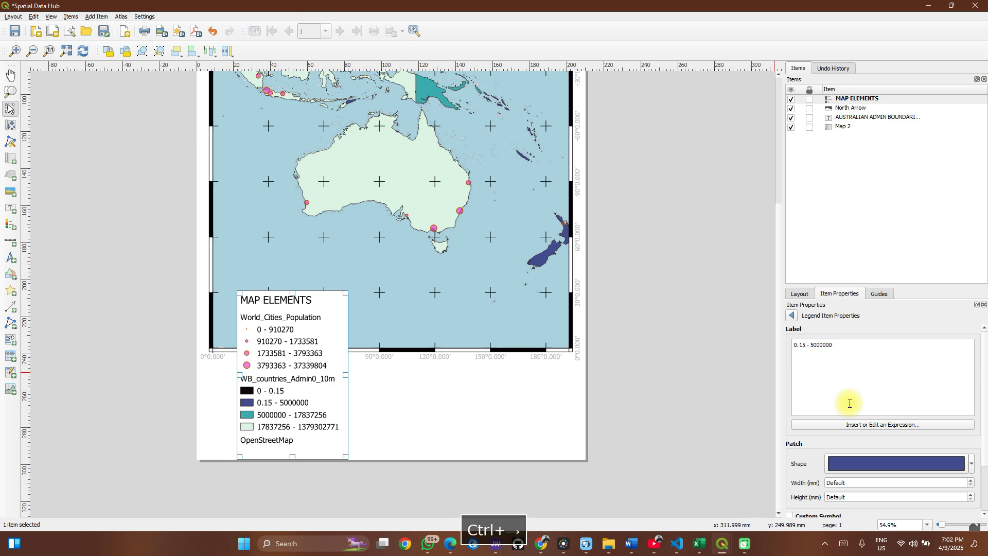
key(ctrl+BackSpace)
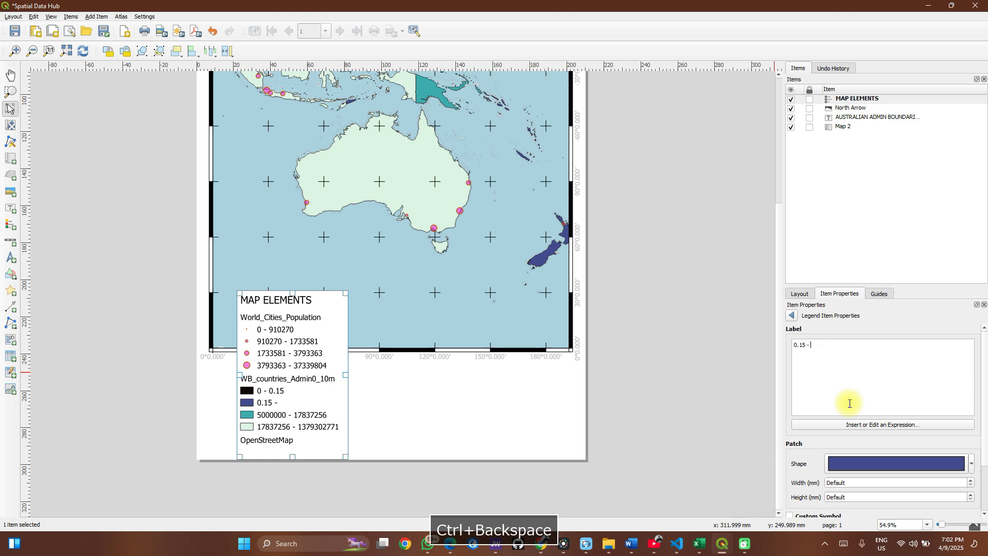
text(5)
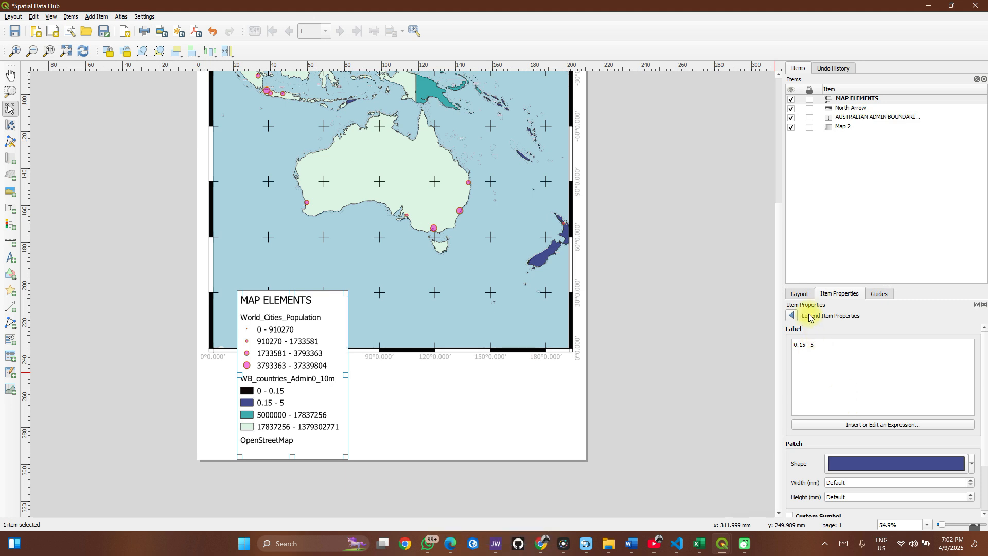
click(791, 315)
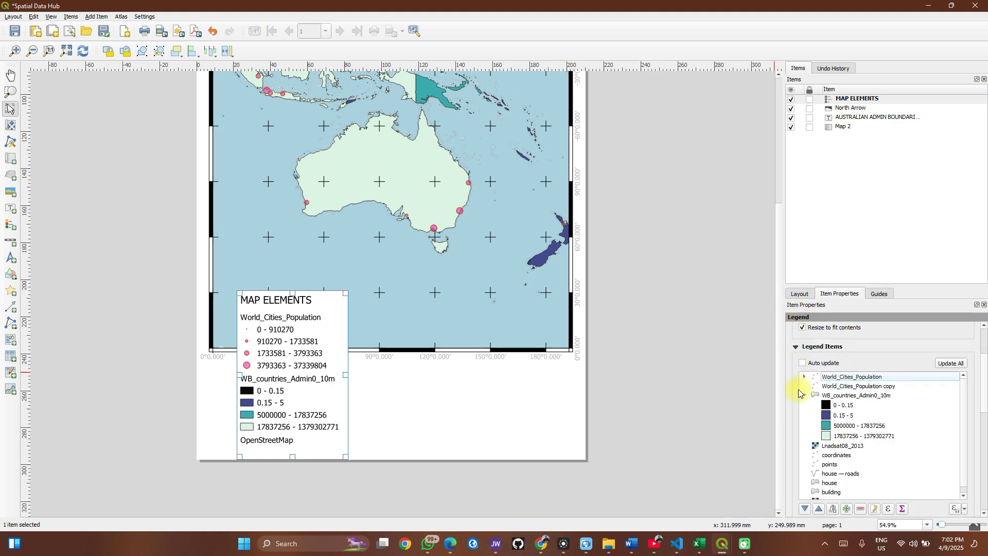
Replace the WB_countries_Admin0_10m heading in the legend with World Admin Boundaries (Mi).
double_click(853, 397)
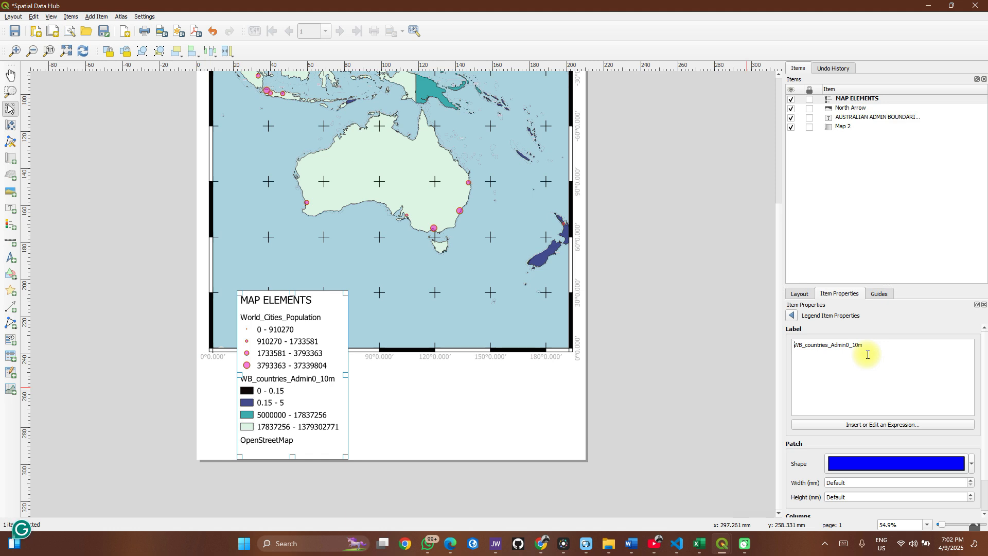
key(ctrl+a)
text(W)
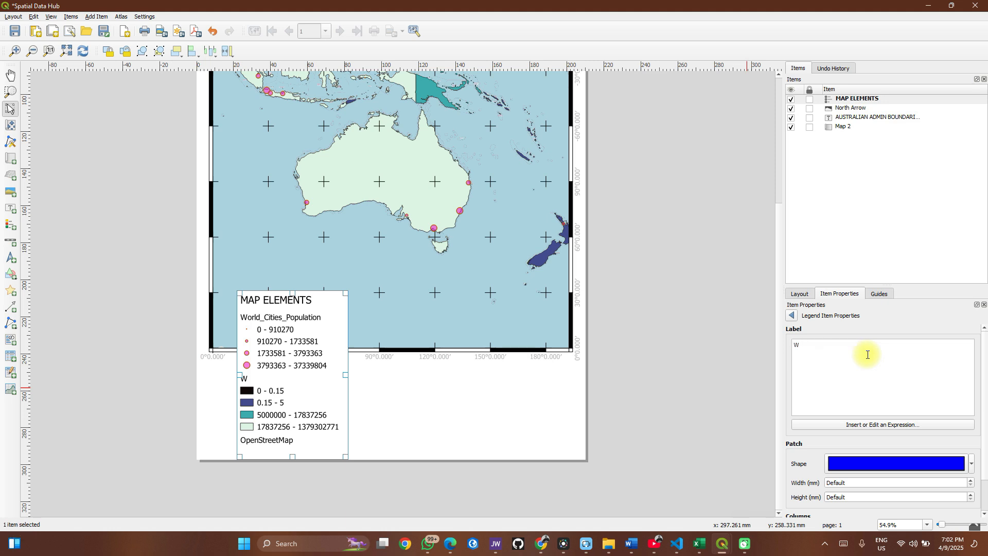
text(orld Admin Boundaries )
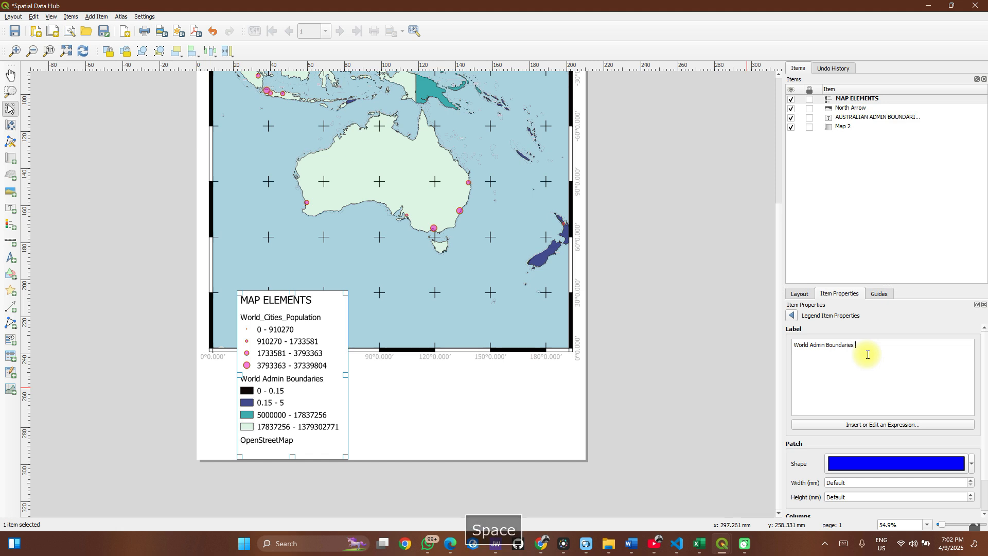
text(())
key(Left)
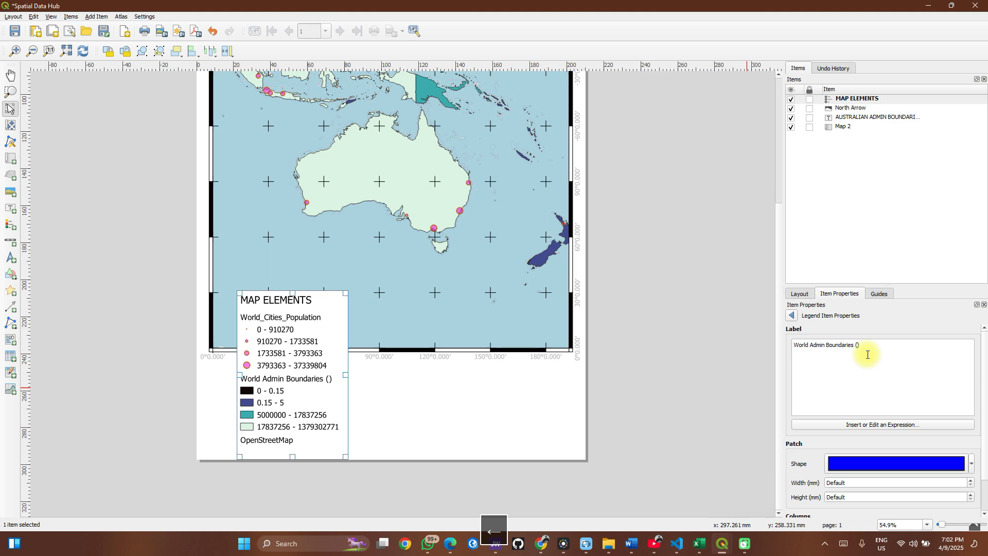
text(Mi)
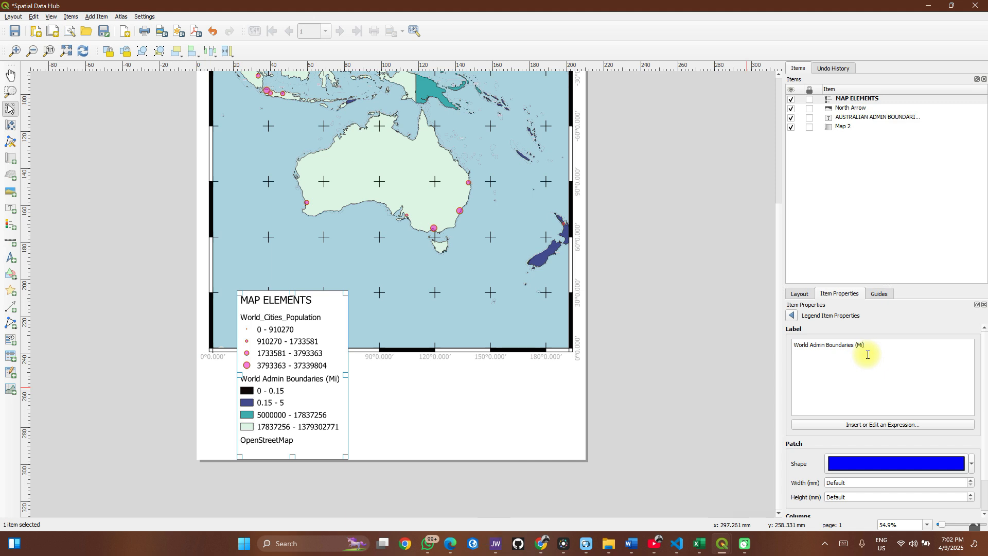
Change the country layer's legend heading to World Population (Million), and return to the list of legend items.
key(ctrl+BackSpace)
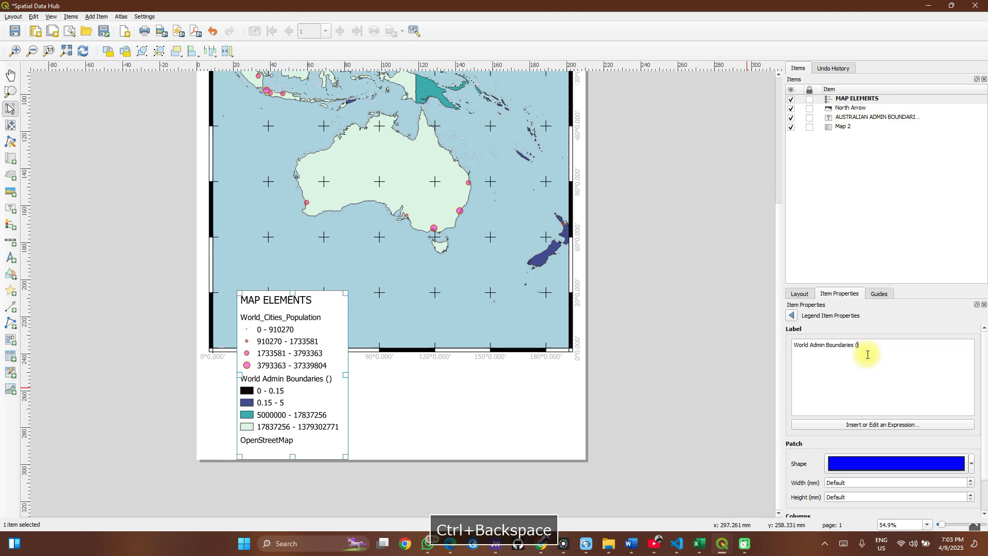
key(ctrl+BackSpace)
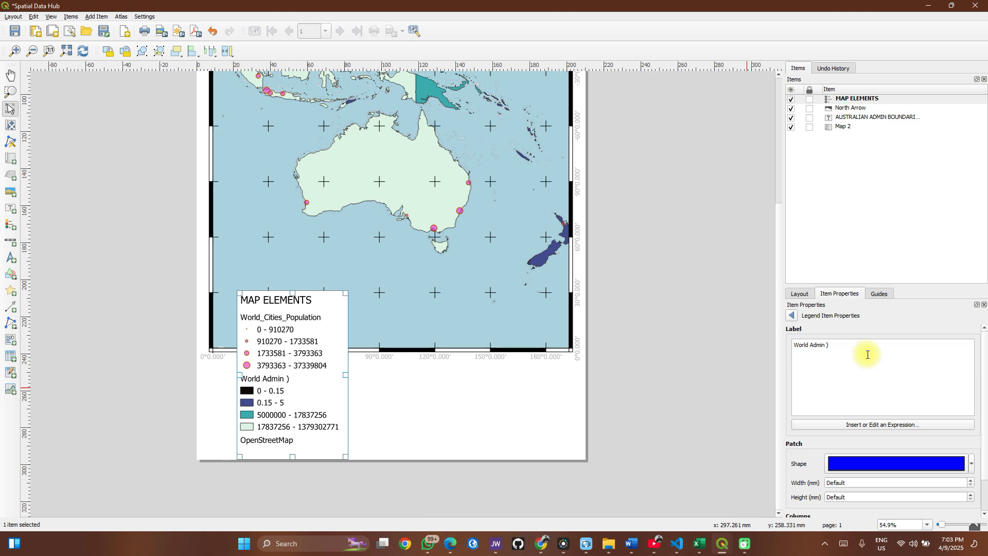
key(ctrl+BackSpace)
text(Population )
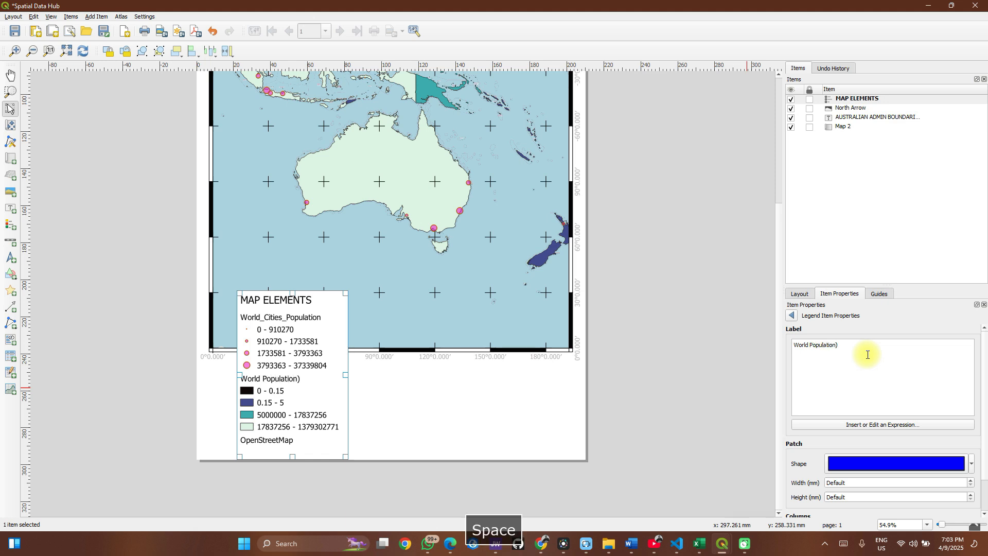
text(()
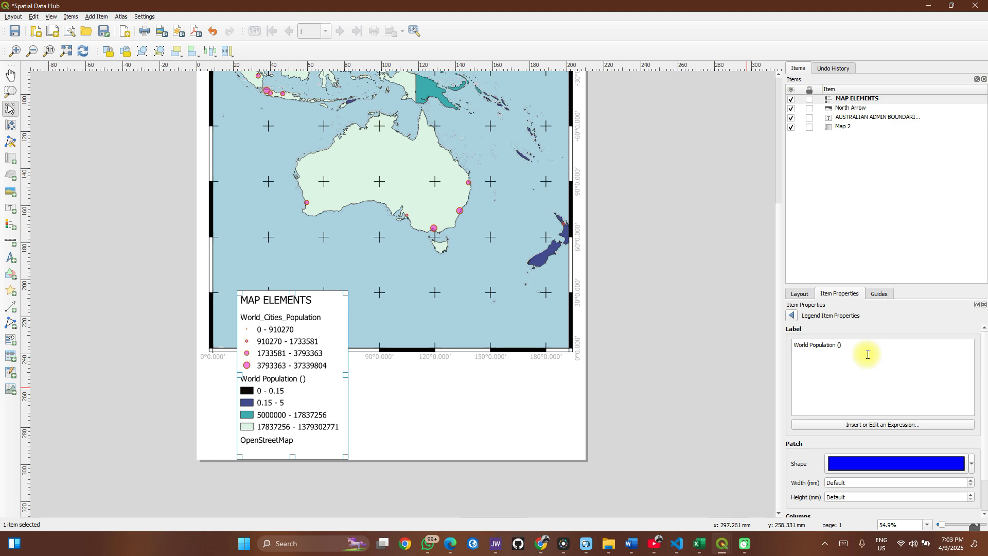
text(Million)
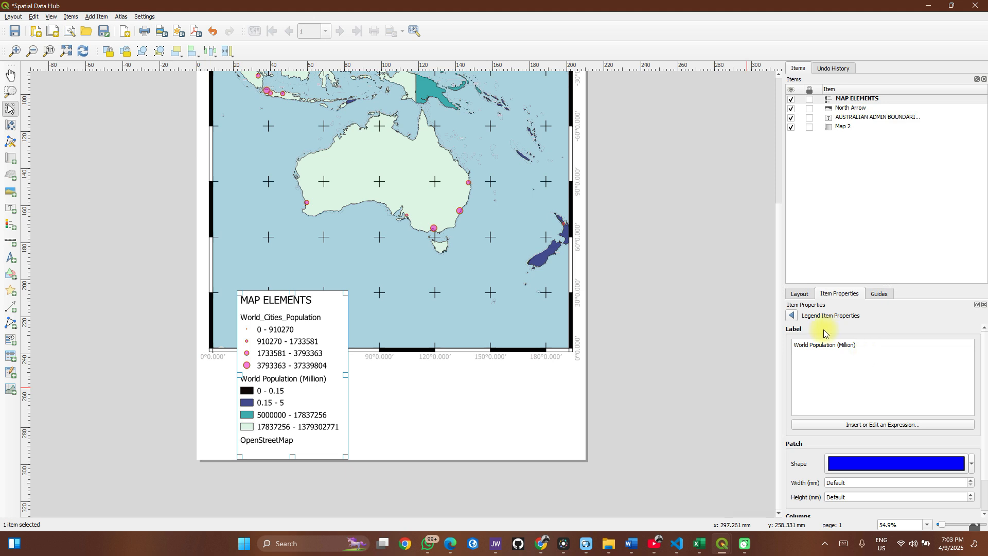
click(793, 315)
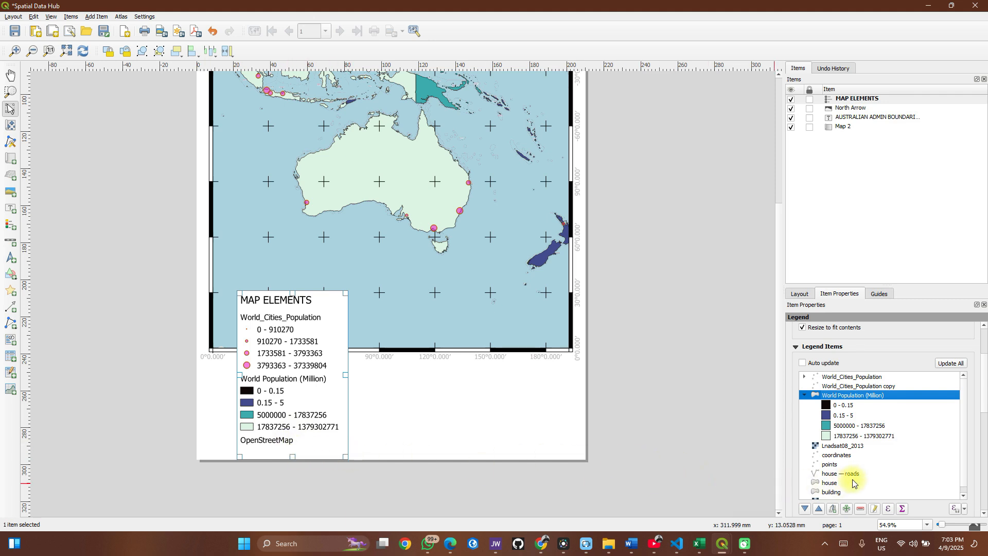
scroll(853, 481, down, 4)
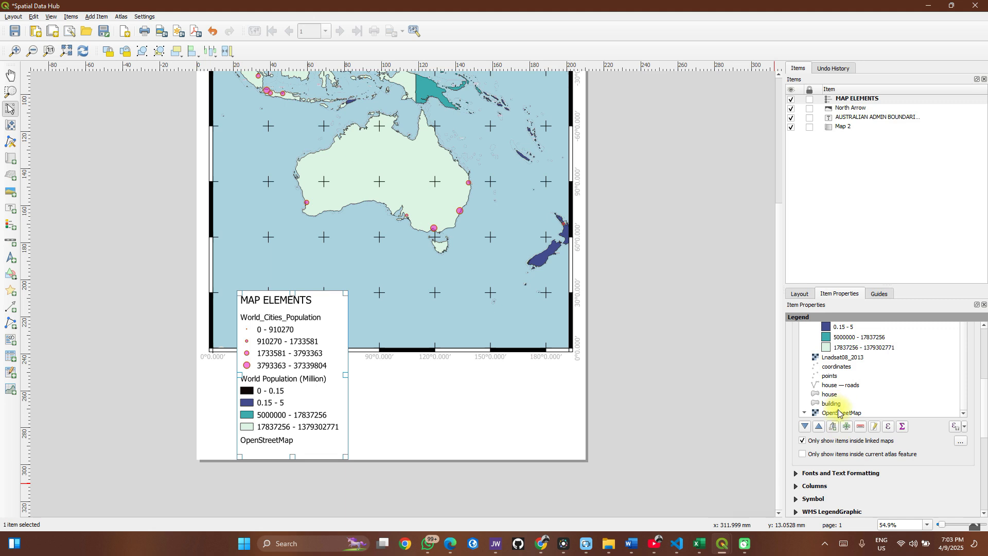
Remove the OpenStreetMap entry from the legend items.
click(839, 413)
click(861, 427)
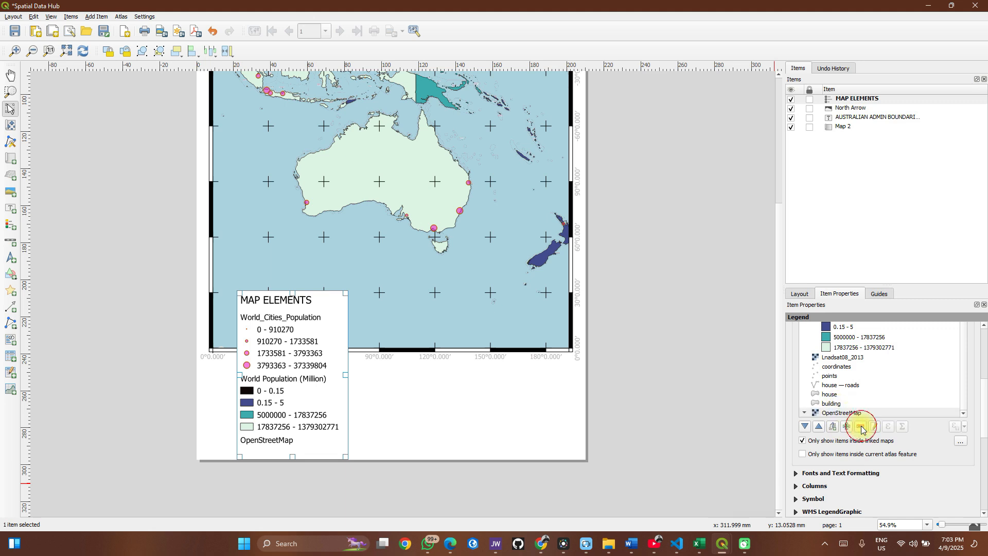
click(847, 427)
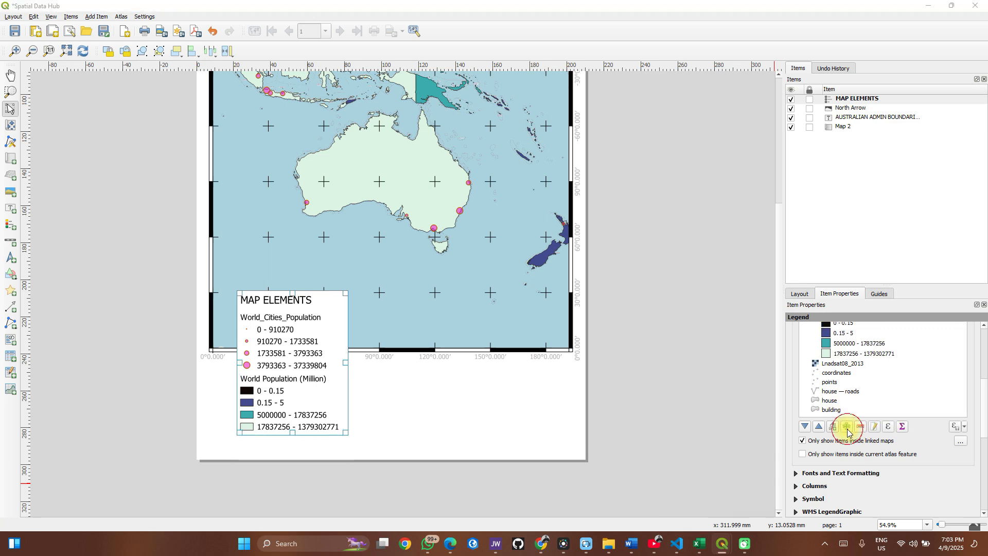
scroll(467, 329, down, 1)
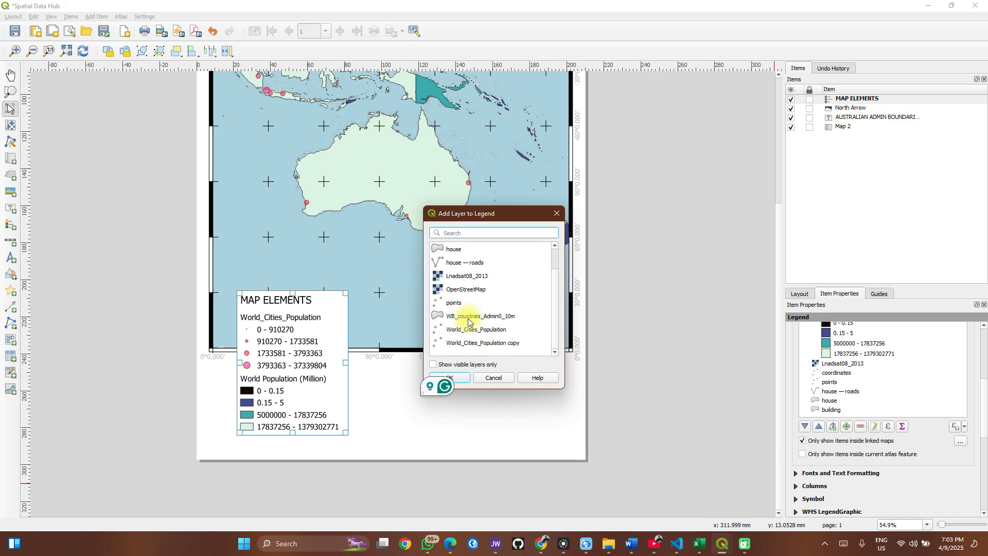
scroll(469, 320, up, 1)
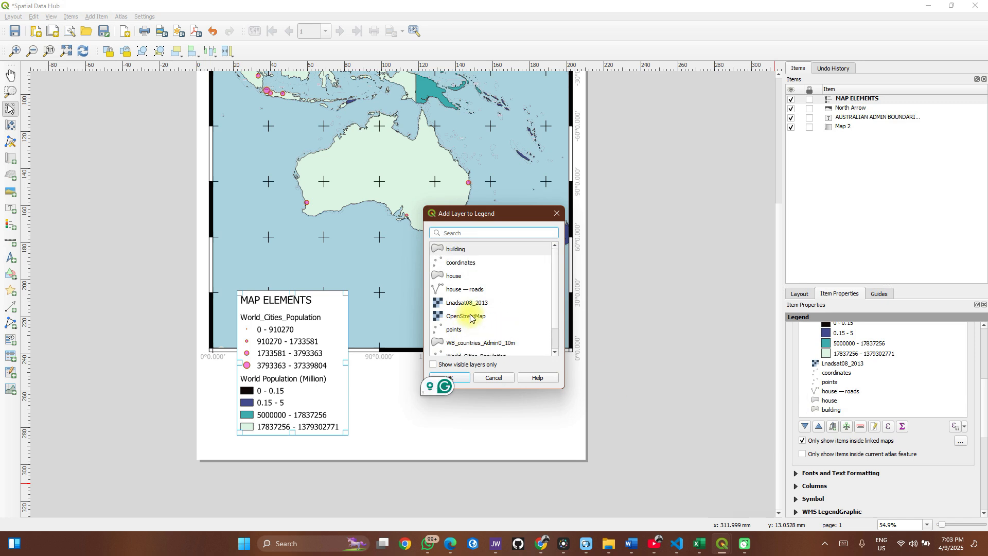
scroll(474, 311, down, 1)
scroll(478, 304, up, 1)
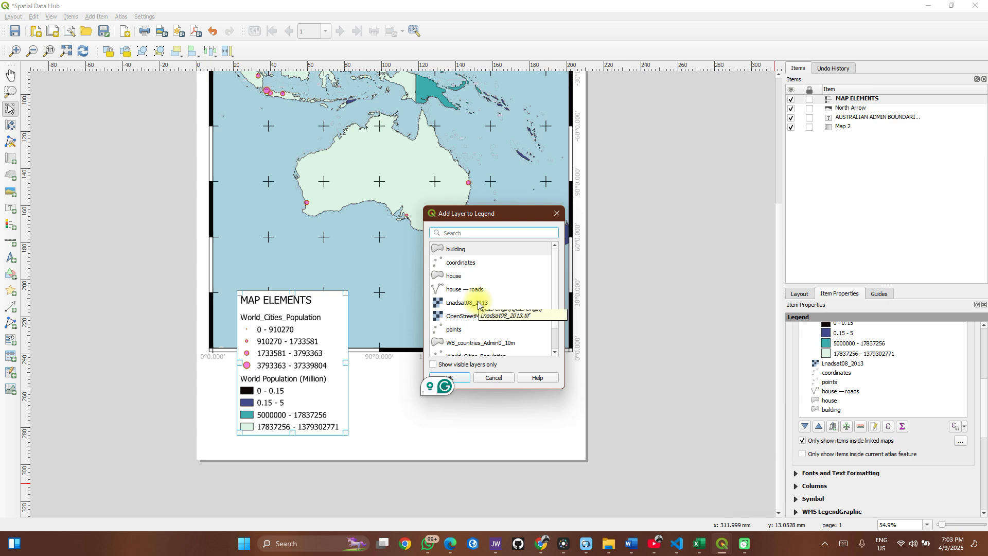
click(555, 215)
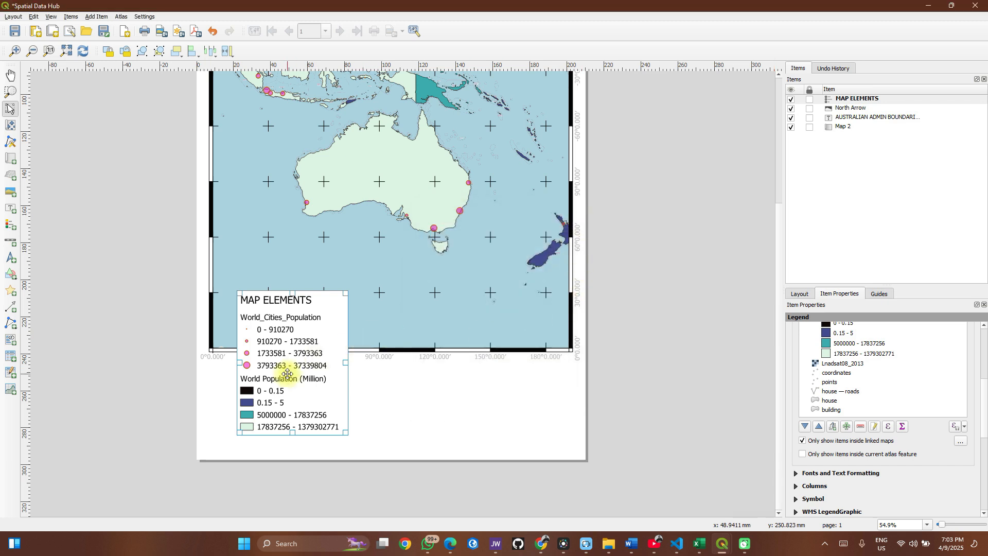
Arrange the legend in 2 columns and place it below the map, aligned with the map's left edge.
drag(311, 390, 298, 398)
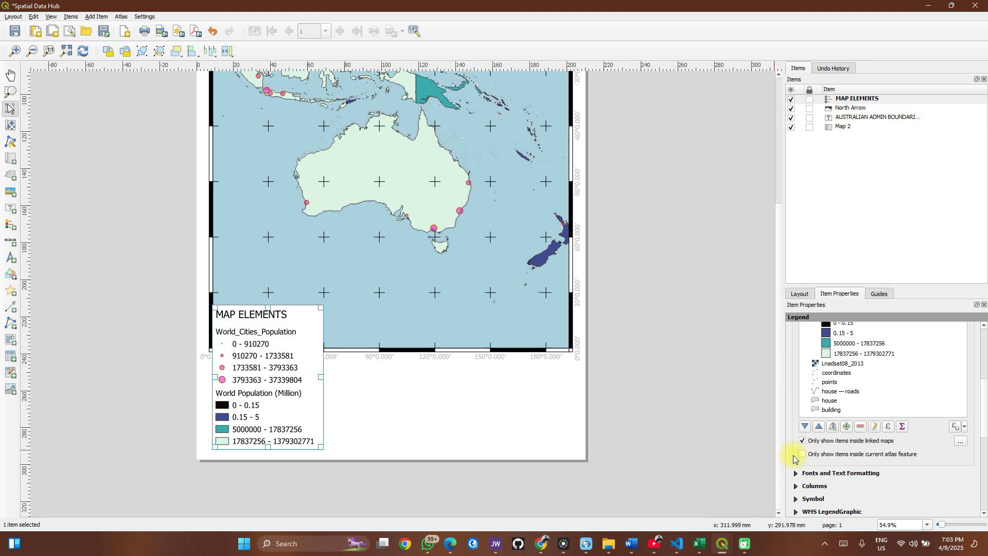
scroll(796, 459, down, 1)
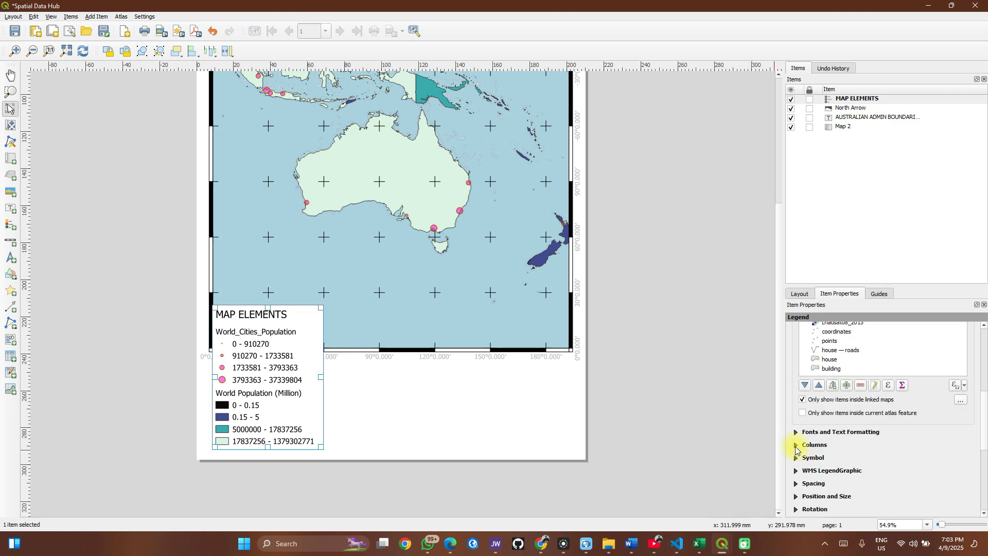
click(796, 446)
scroll(796, 456, down, 1)
click(827, 422)
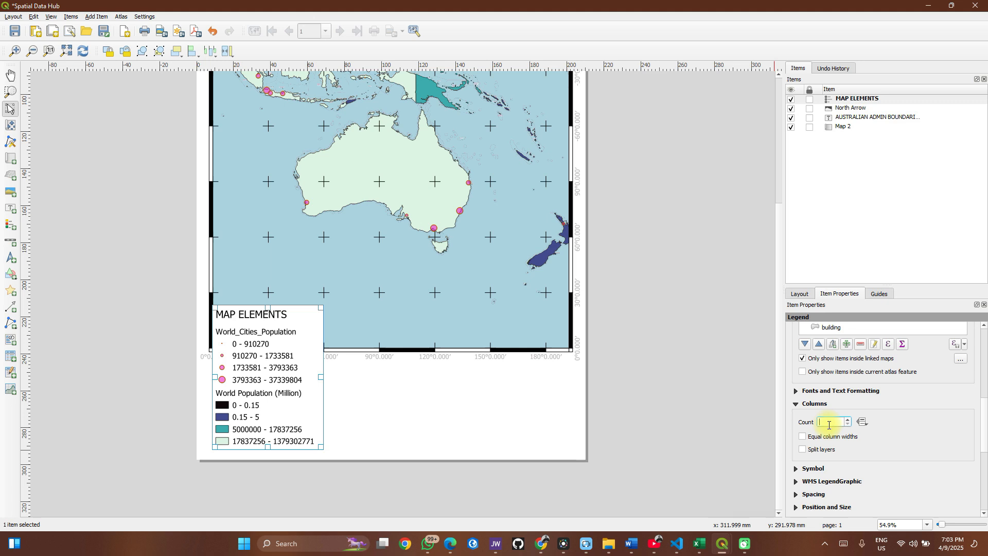
text(2)
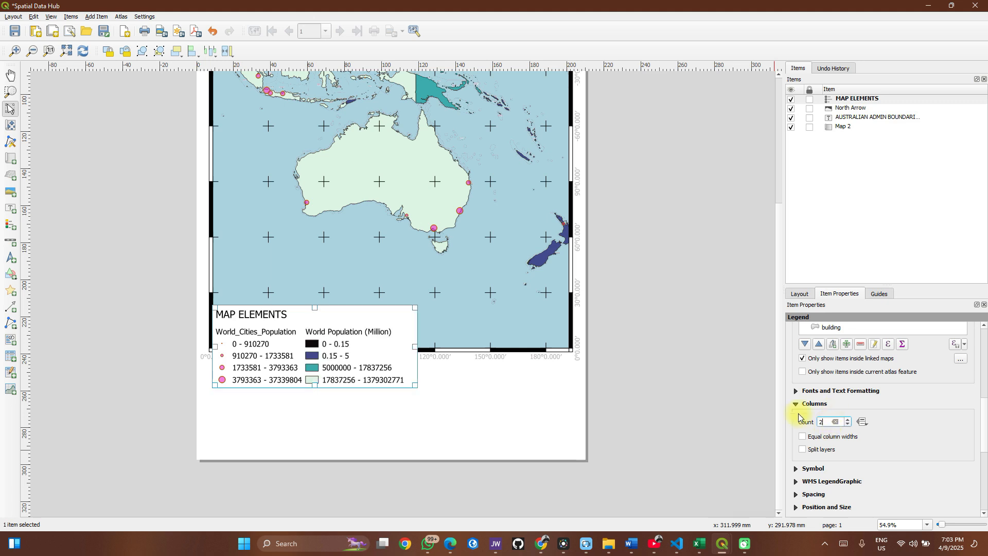
drag(273, 368, 269, 433)
click(454, 476)
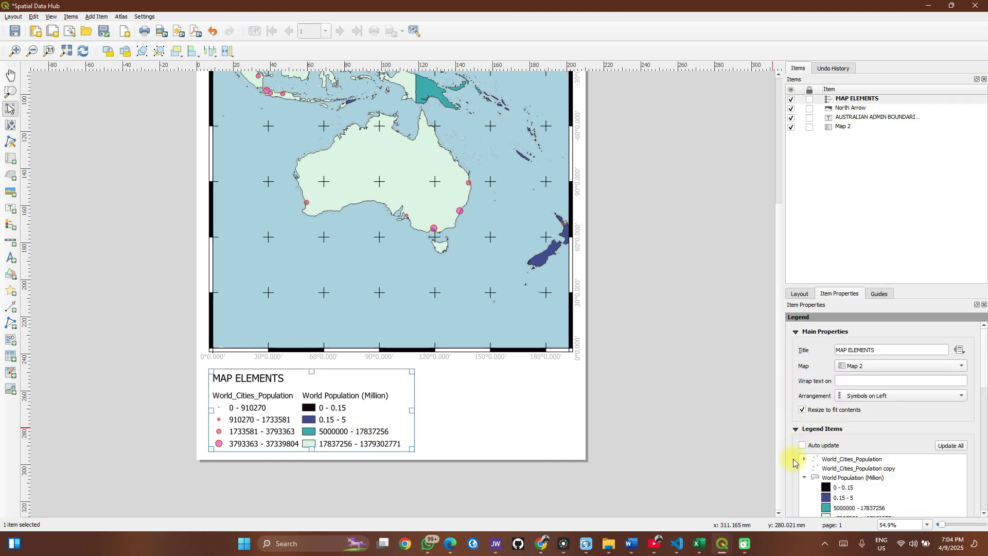
Try a 4.50 mm space below the legend title, and return it to 3.50 mm.
scroll(793, 460, down, 3)
scroll(793, 461, down, 3)
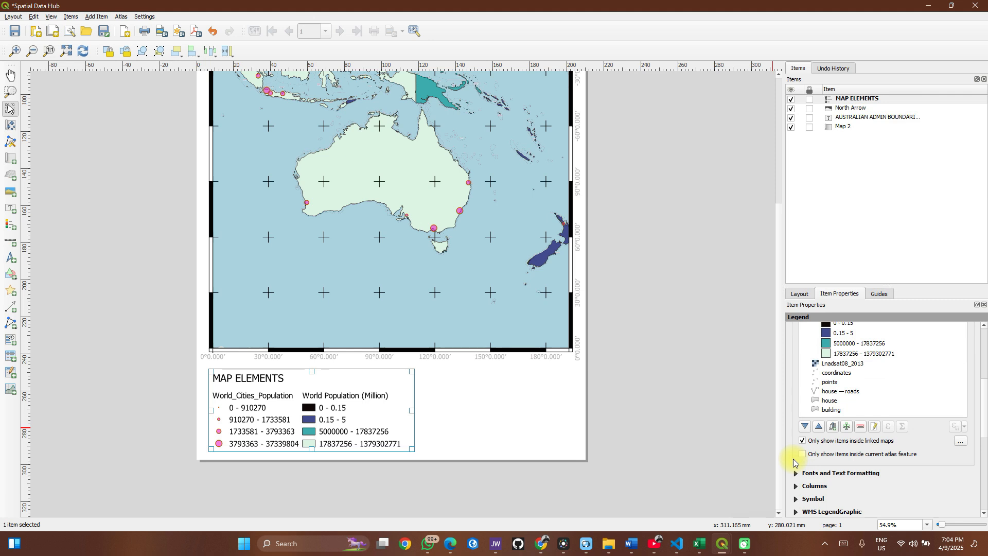
scroll(793, 461, down, 2)
scroll(794, 459, down, 2)
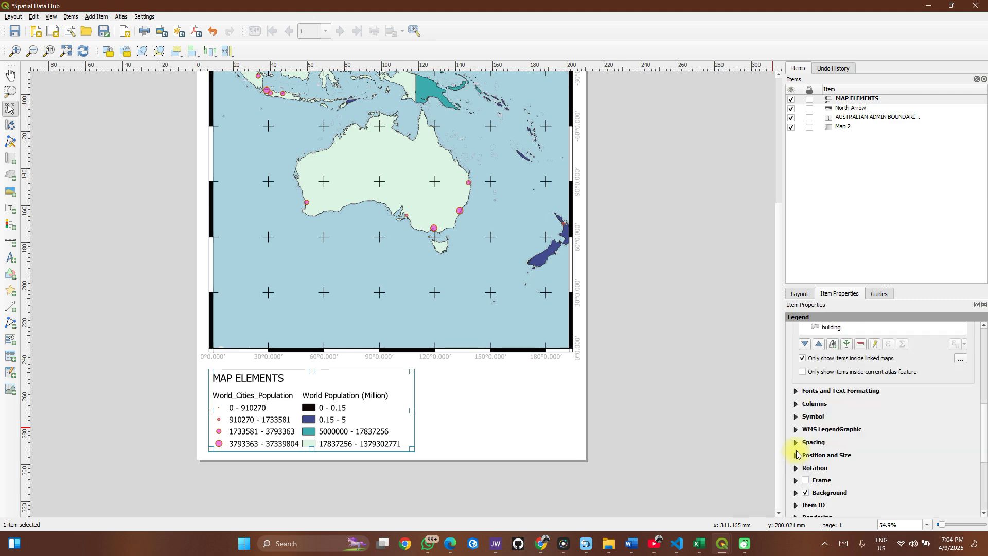
click(795, 441)
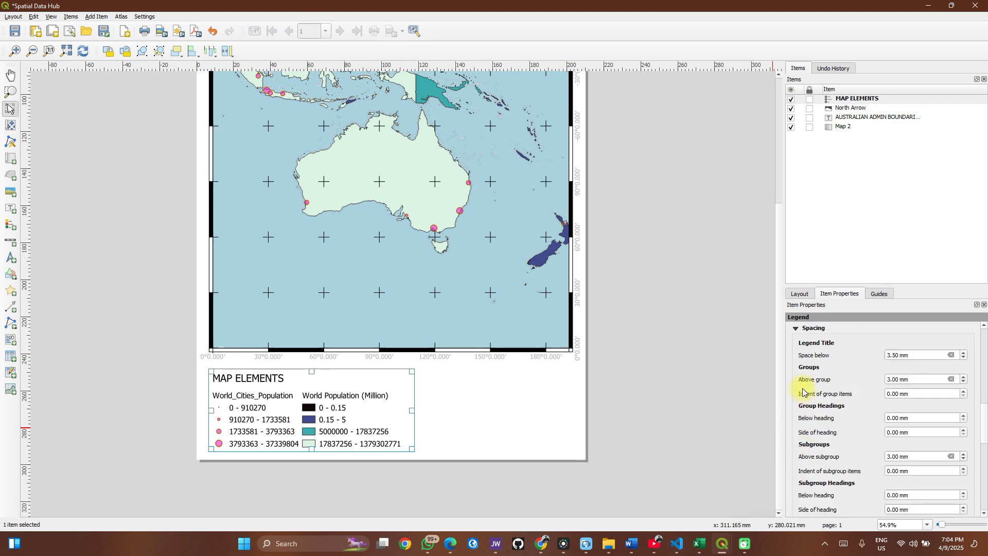
click(962, 353)
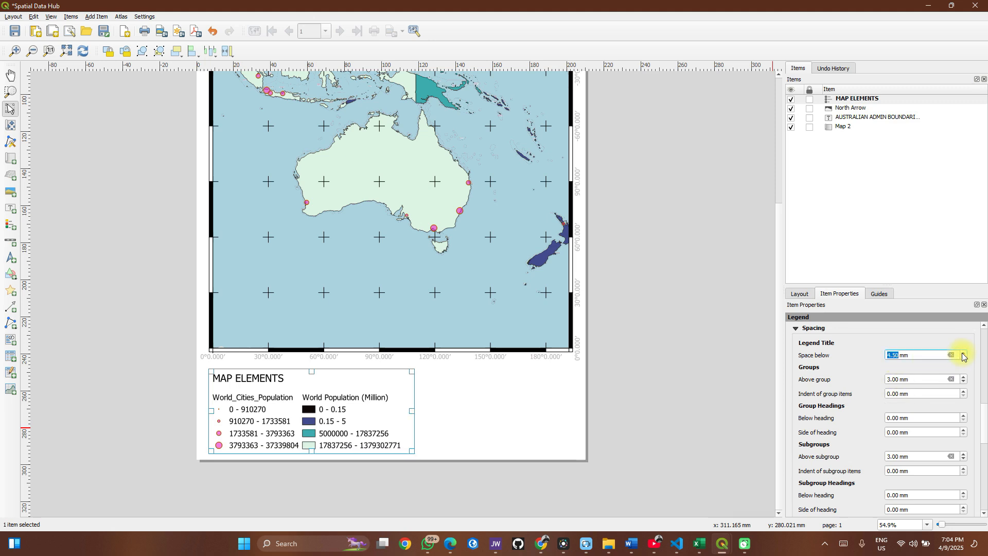
click(963, 358)
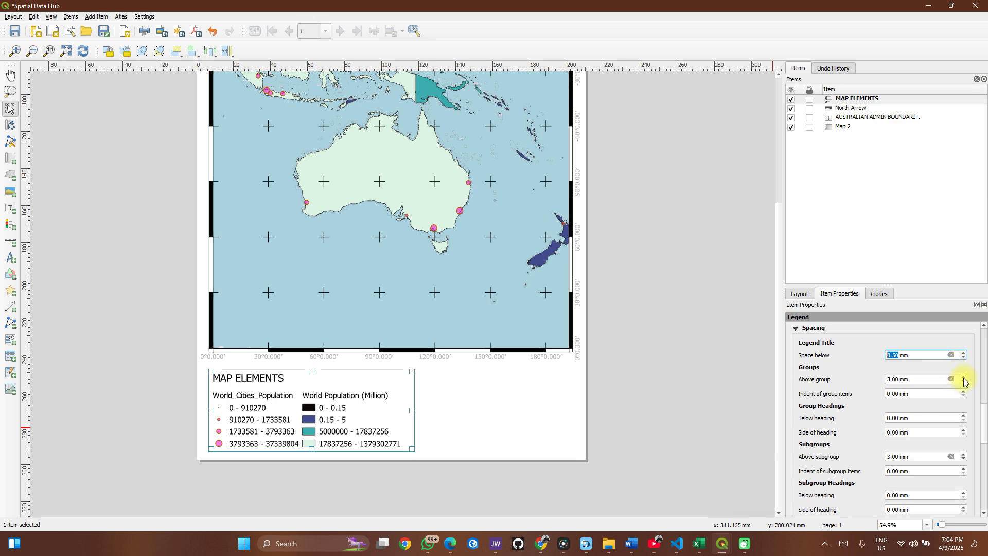
Set the legend's spacing above groups to 8.00 mm and increase the spacing below group headings.
click(963, 378)
click(964, 379)
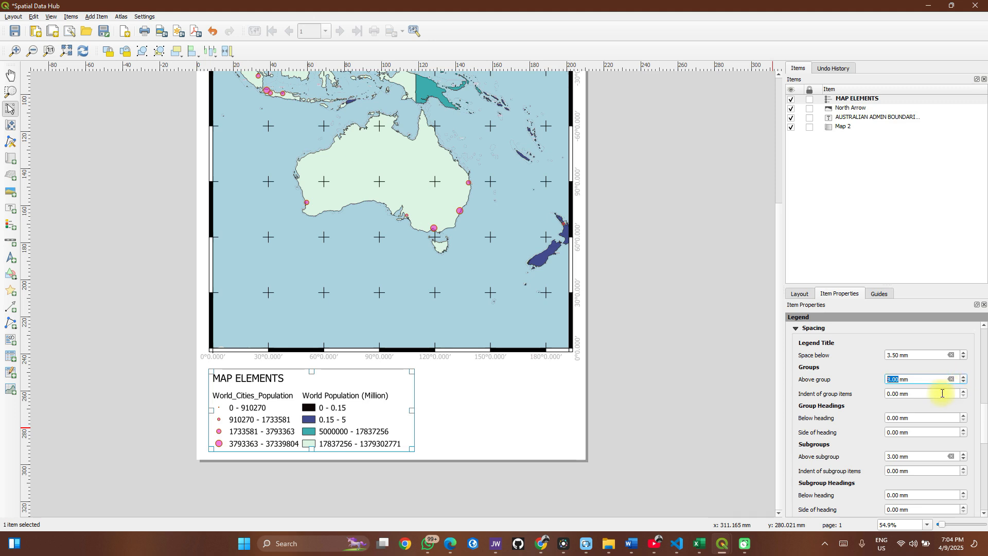
scroll(844, 433, down, 2)
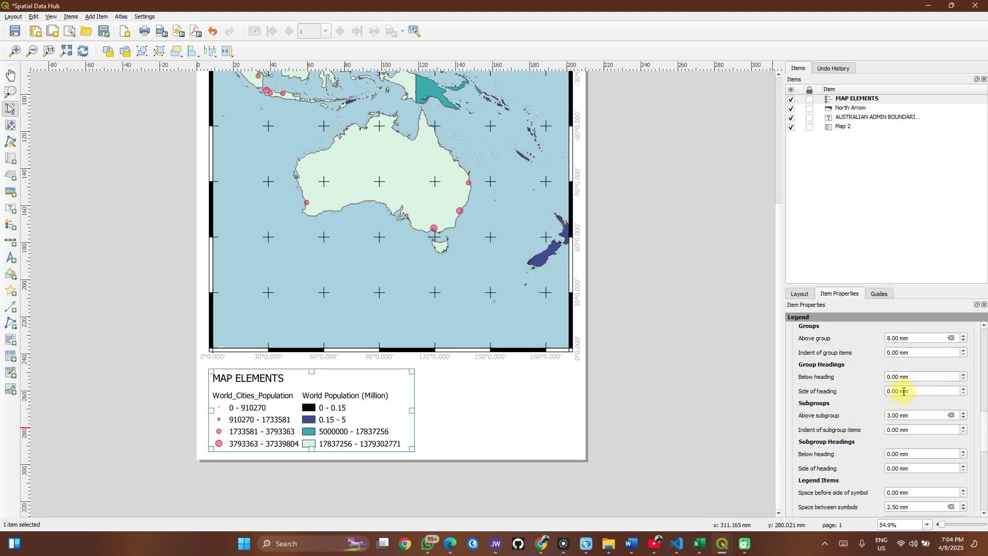
click(963, 378)
click(963, 378)
click(963, 379)
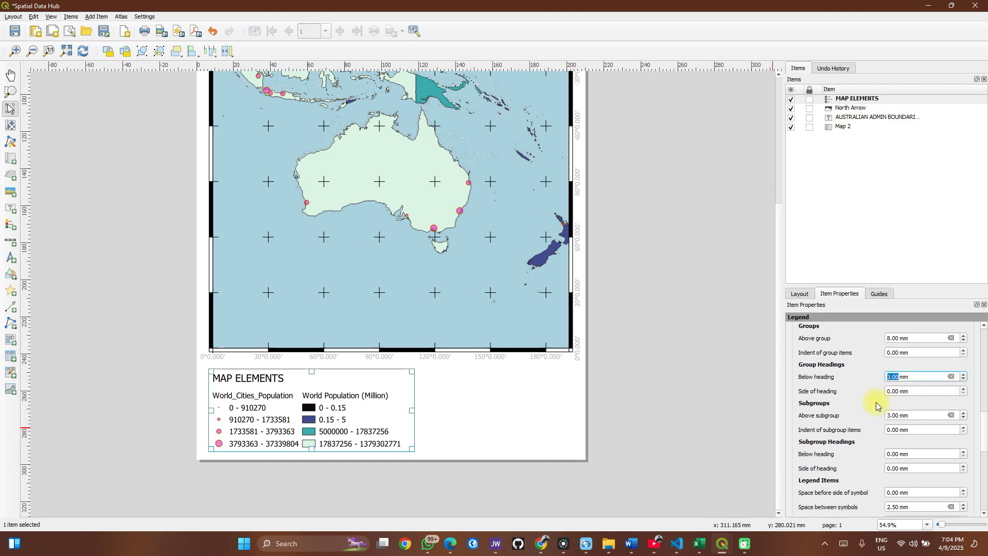
Enable a frame around the legend, keeping the default black color and 0.30 mm thickness.
scroll(866, 426, down, 3)
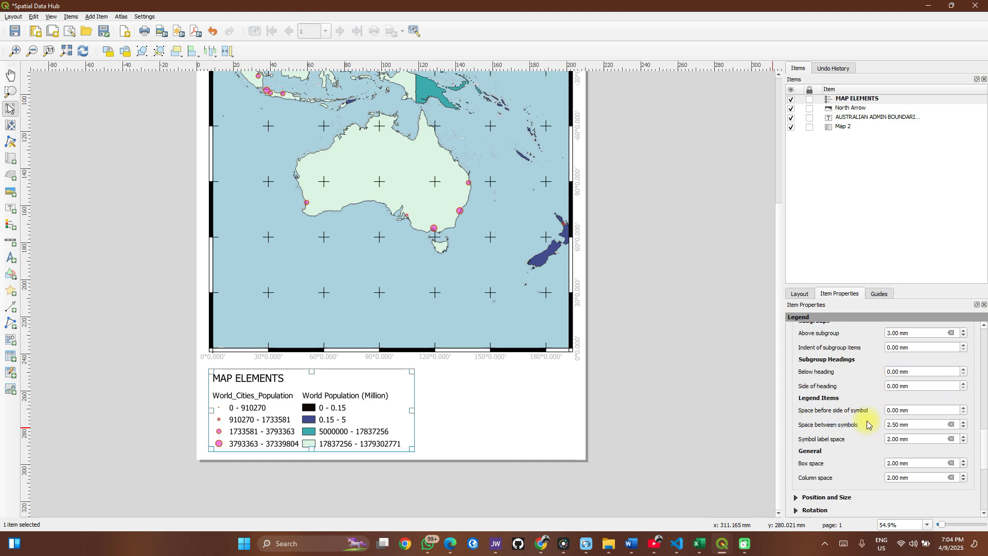
scroll(863, 456, down, 3)
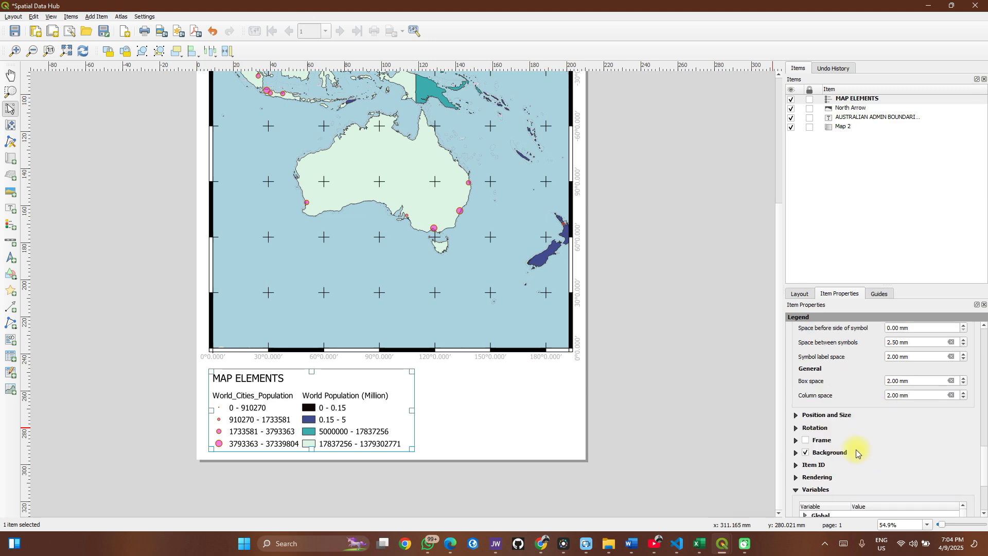
click(805, 446)
click(566, 440)
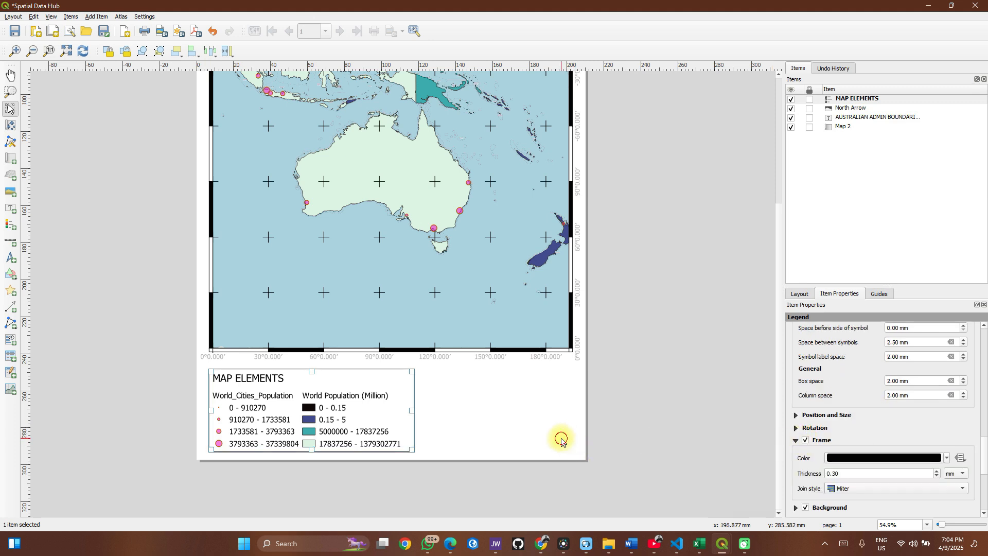
Turn off the legend's background, check its background color settings, and deselect the legend.
click(268, 422)
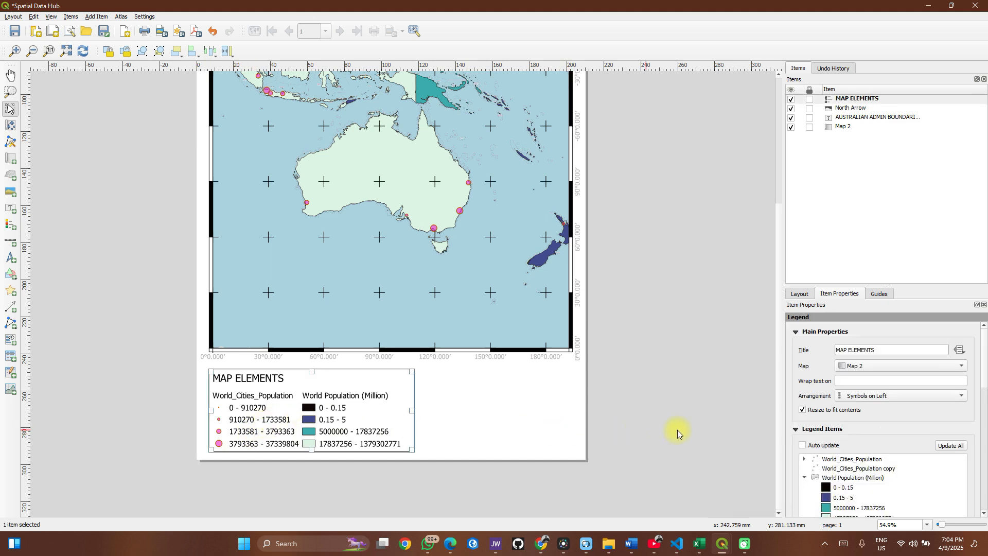
scroll(794, 448, down, 3)
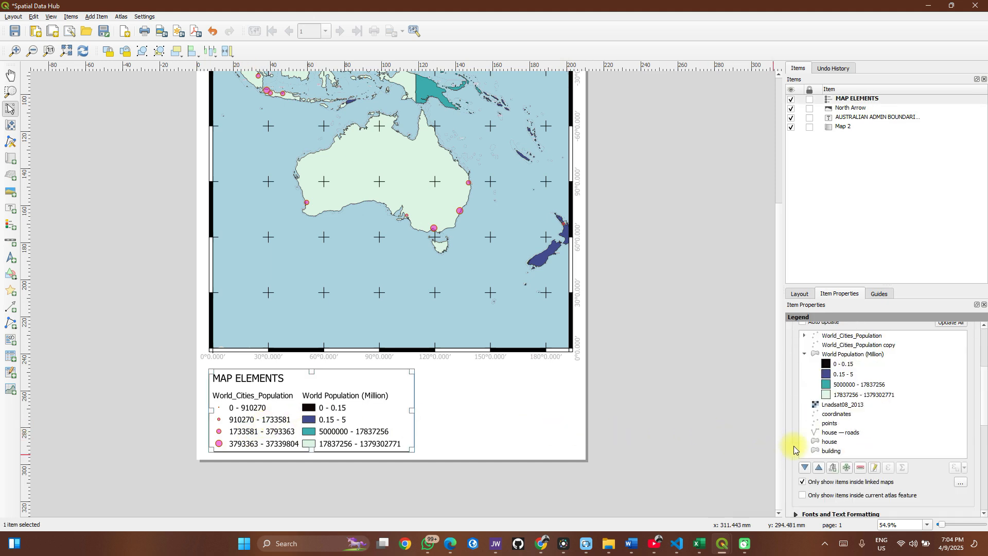
scroll(795, 449, down, 5)
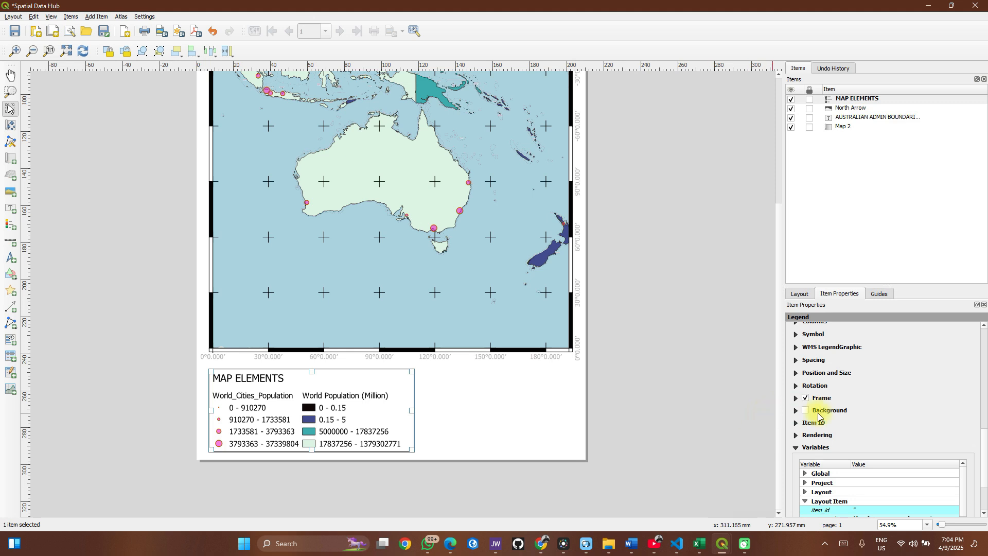
click(797, 411)
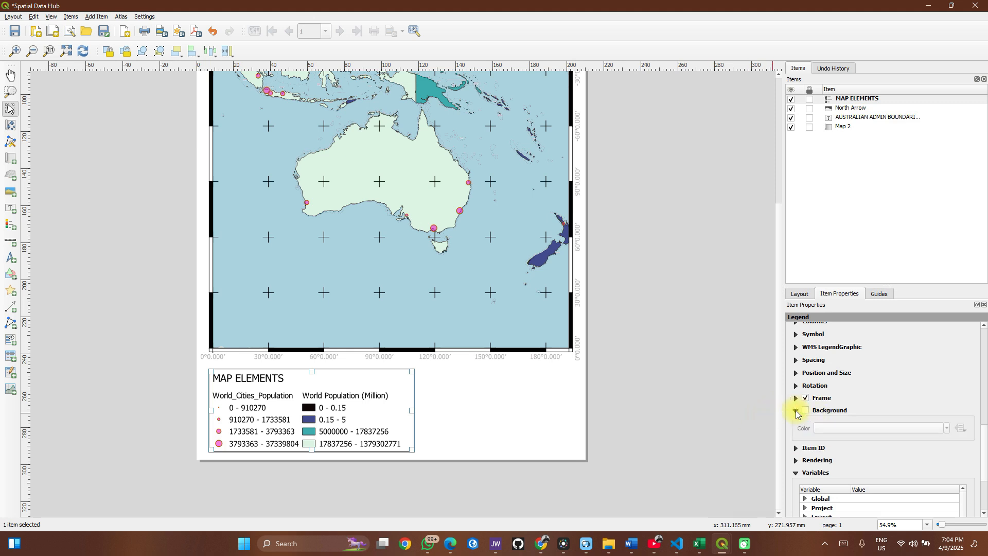
click(427, 400)
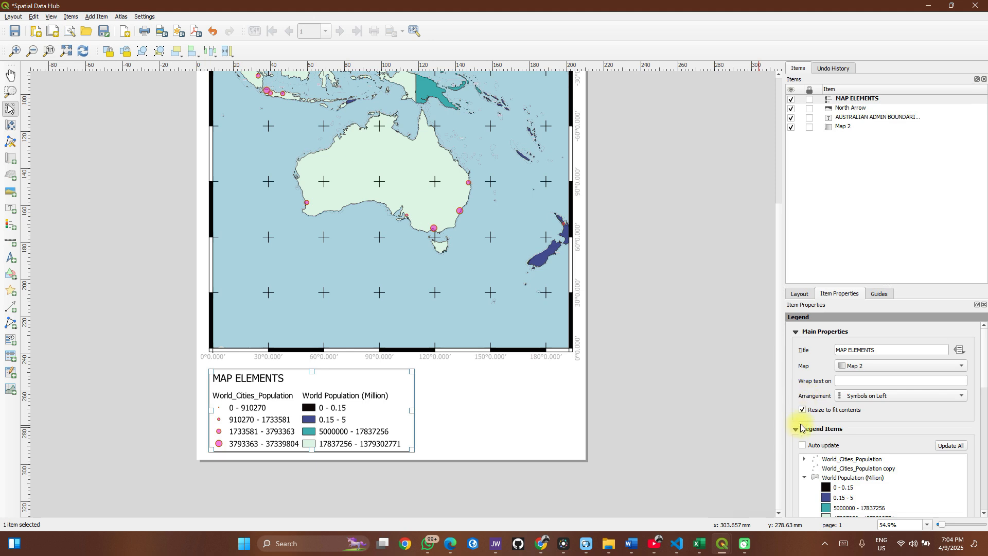
scroll(793, 446, down, 8)
scroll(793, 446, down, 3)
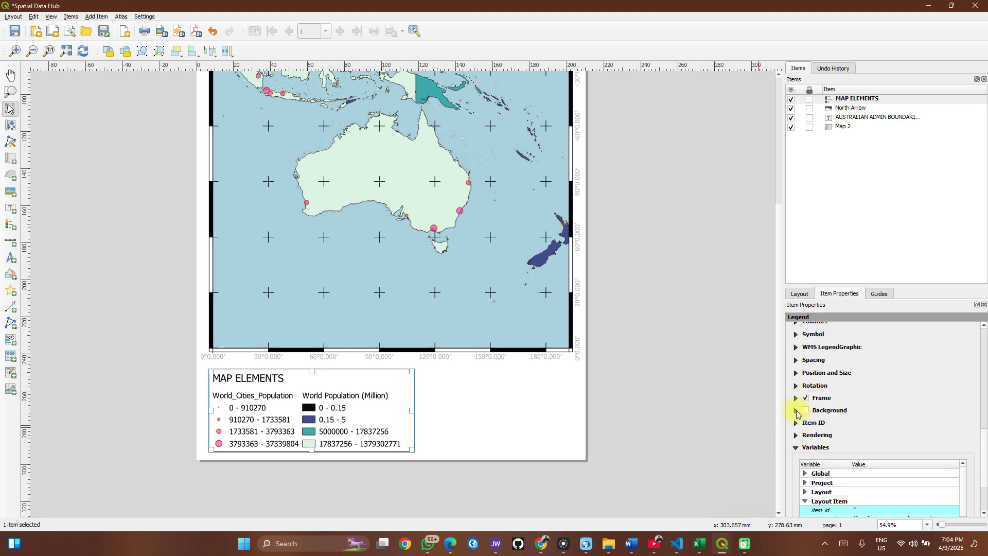
click(796, 411)
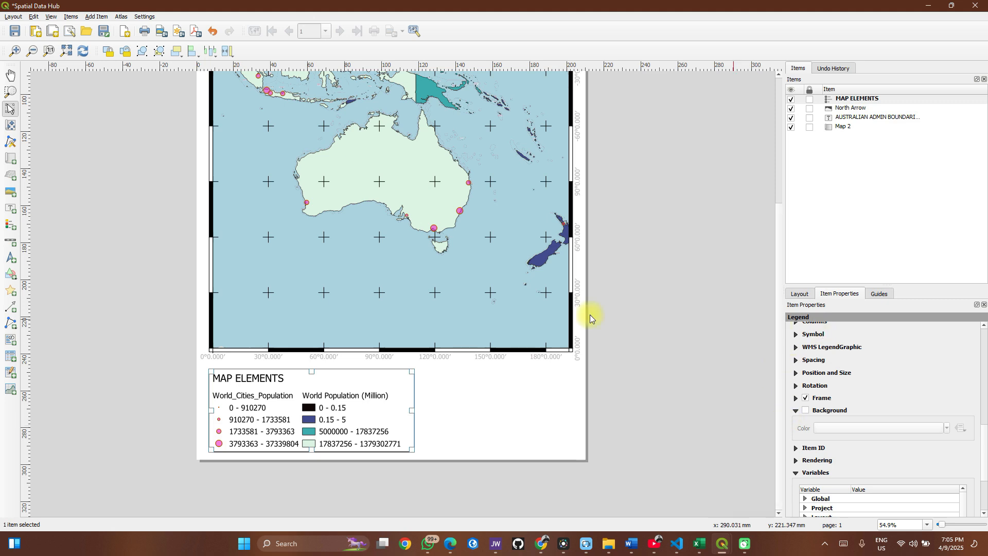
click(121, 353)
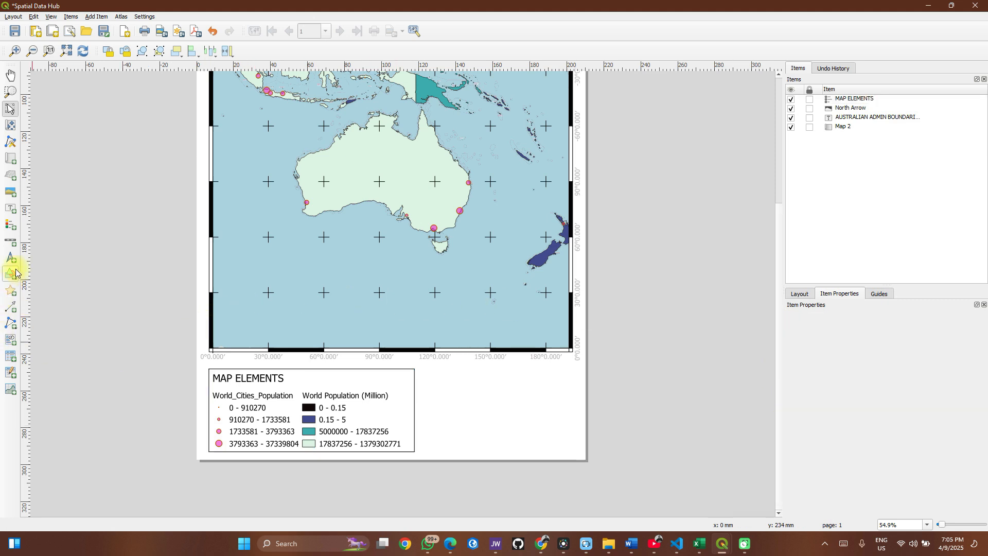
Add a scale bar for Map 2 below the map and place it directly beside the legend's lower right corner.
click(11, 242)
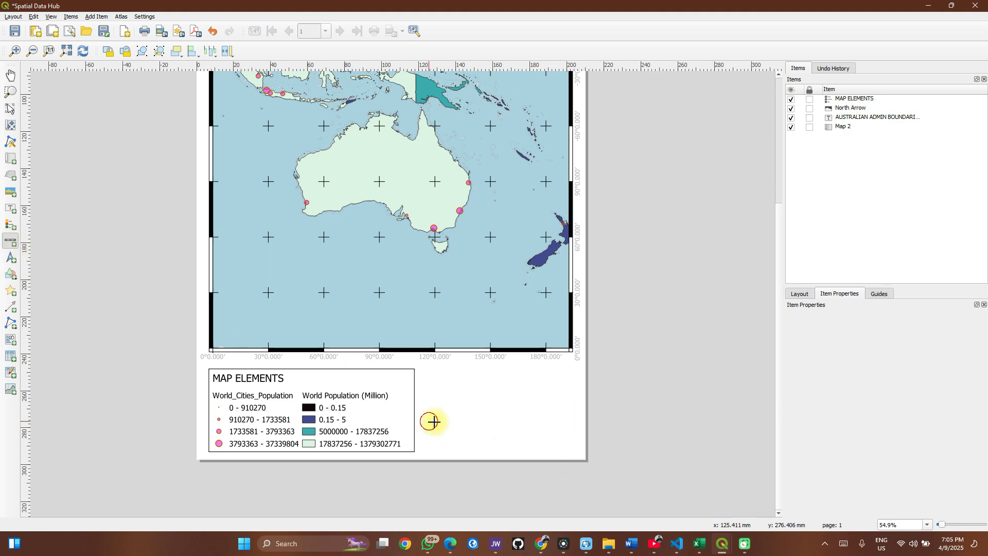
drag(429, 422, 556, 445)
scroll(557, 445, up, 1)
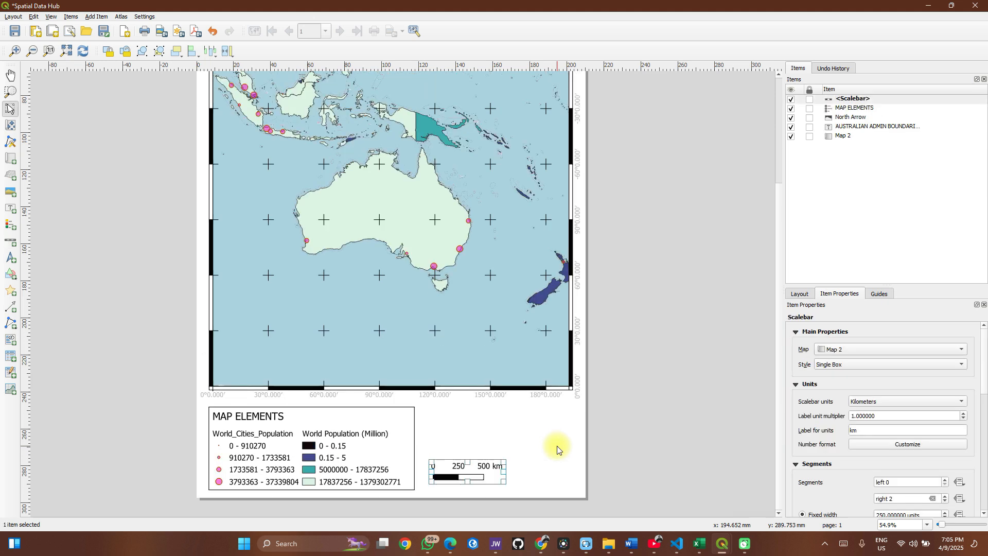
drag(480, 477, 472, 482)
click(532, 474)
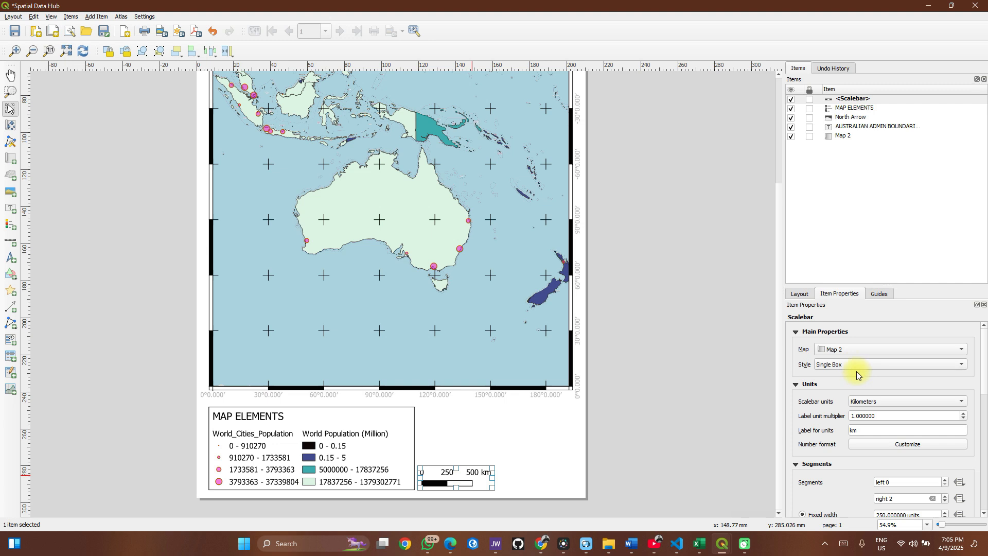
Try meters and miles as the scale bar units and set the units back to kilometers.
click(941, 402)
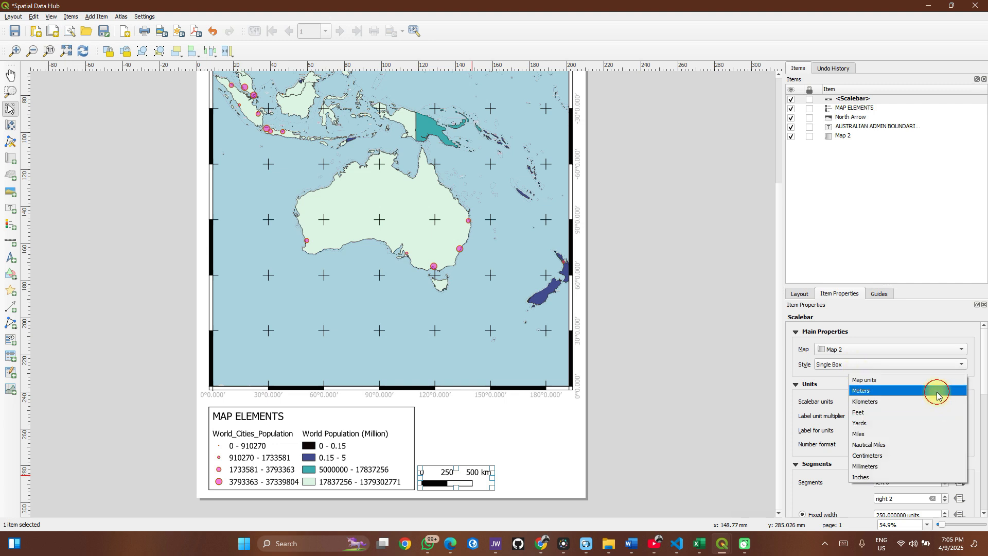
click(936, 391)
click(929, 402)
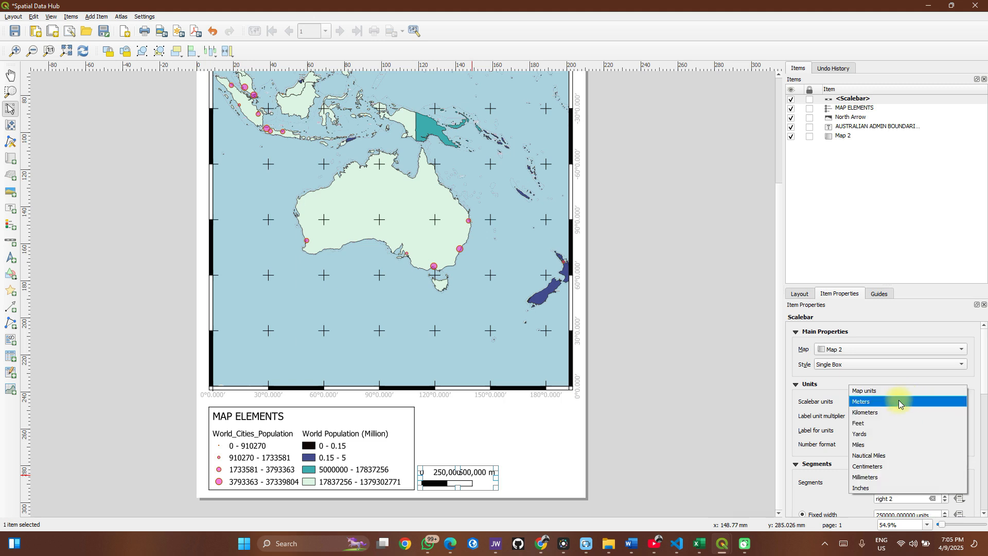
click(882, 407)
click(882, 402)
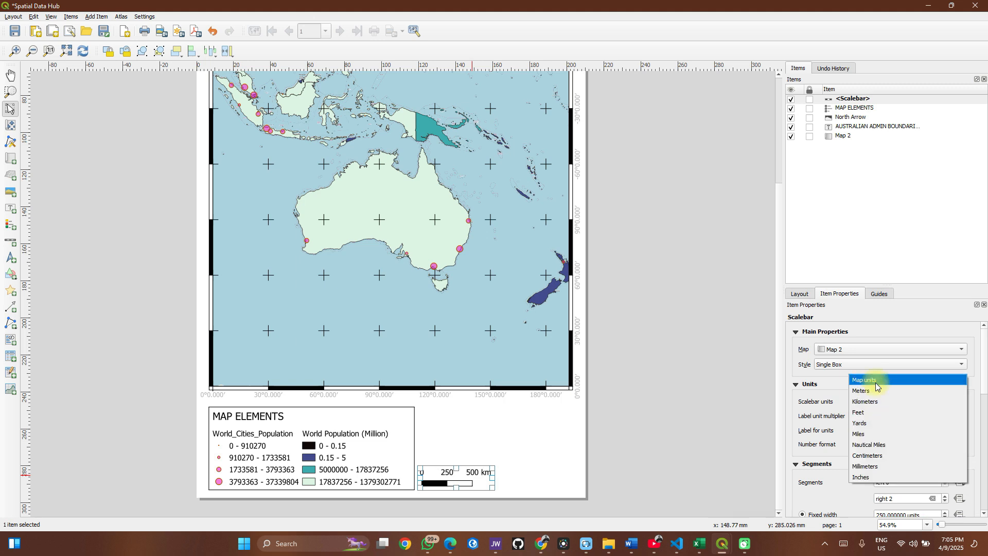
click(869, 435)
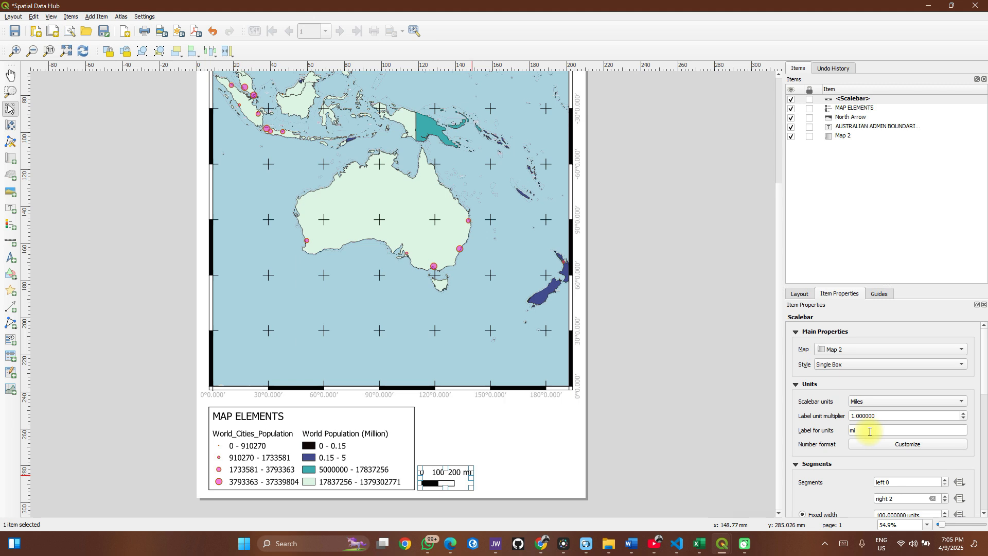
click(864, 402)
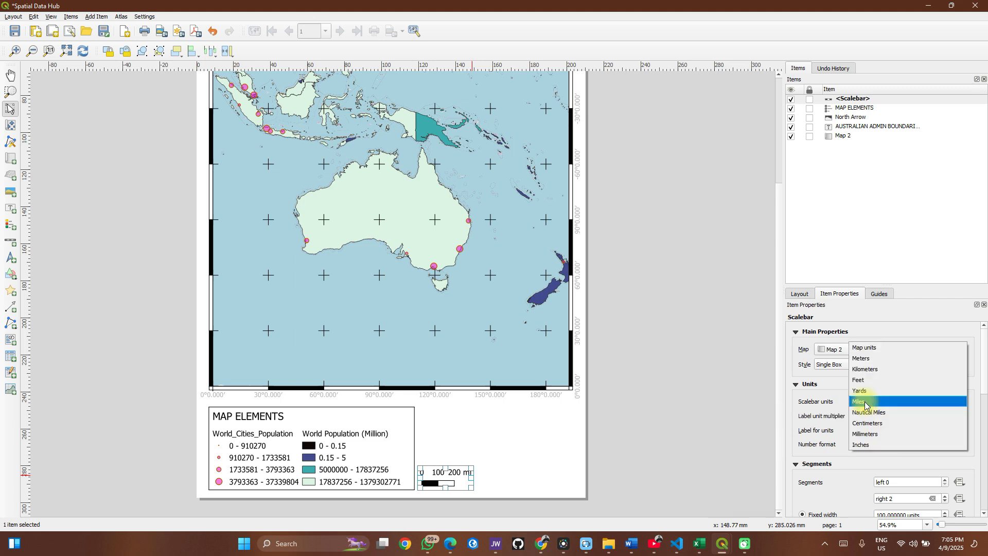
click(865, 370)
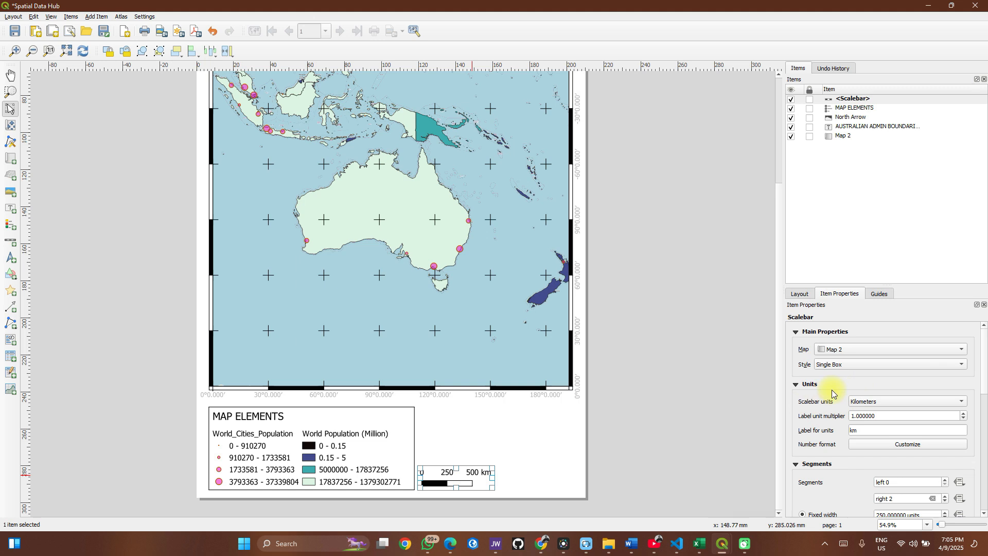
Enable a frame around the scale bar, check its position and size settings, and deselect it.
scroll(835, 403, down, 4)
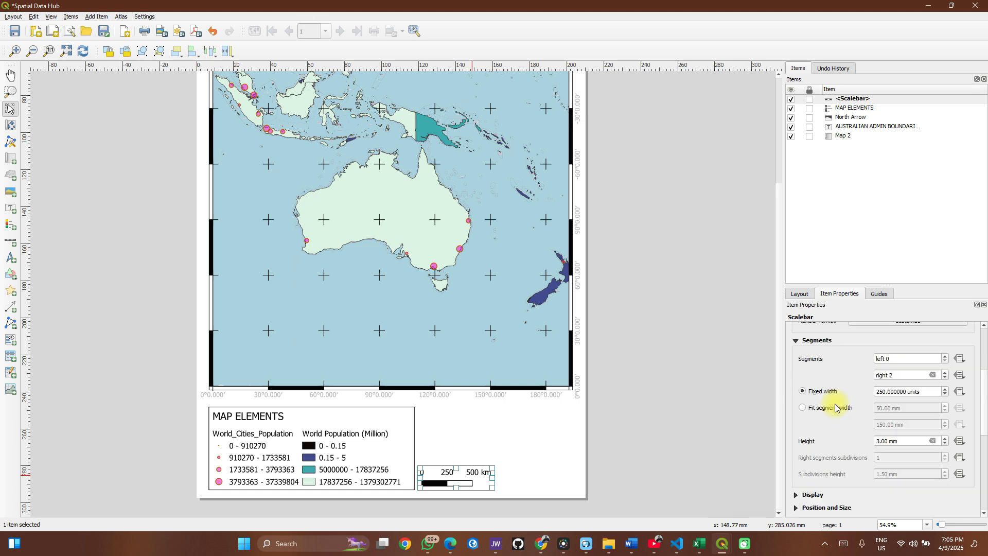
scroll(835, 404, up, 1)
scroll(835, 403, down, 3)
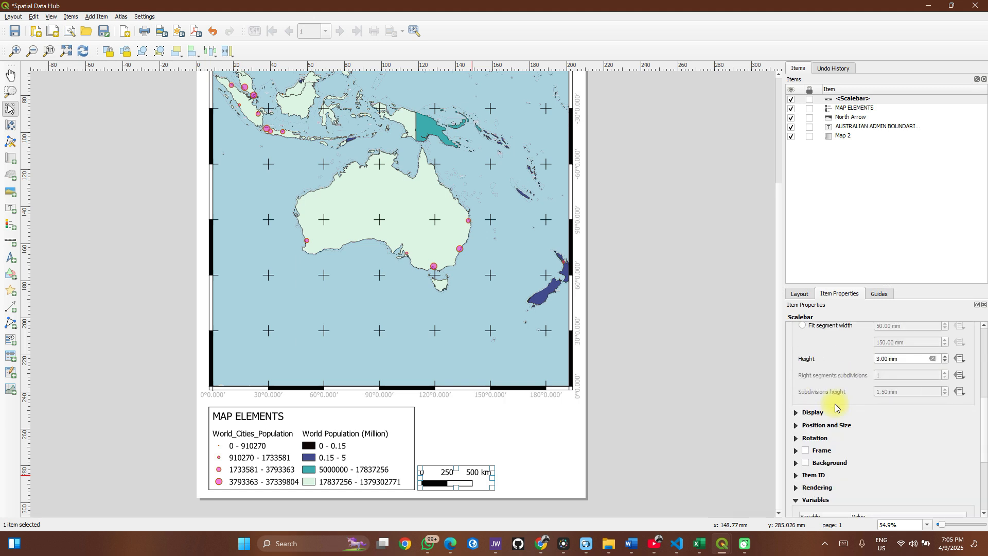
click(805, 409)
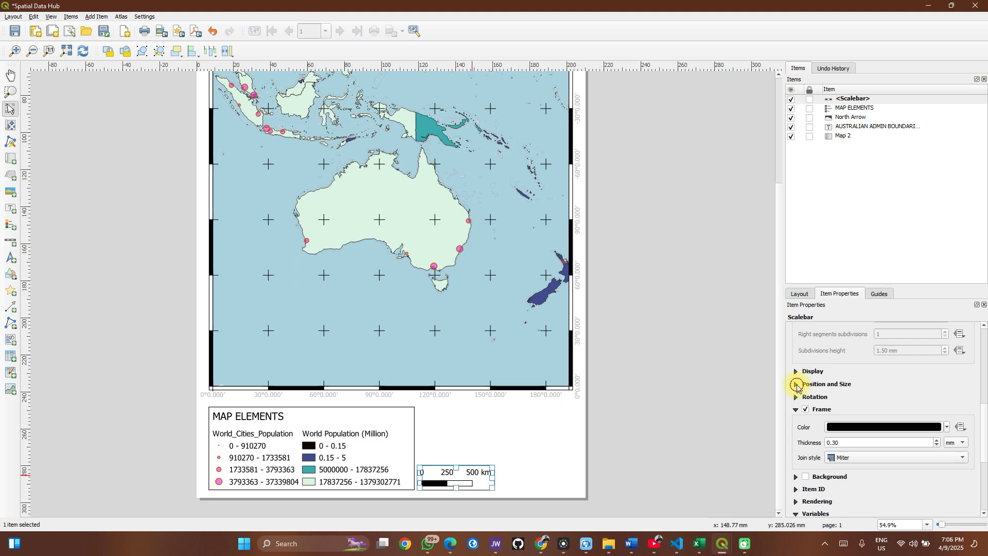
click(796, 384)
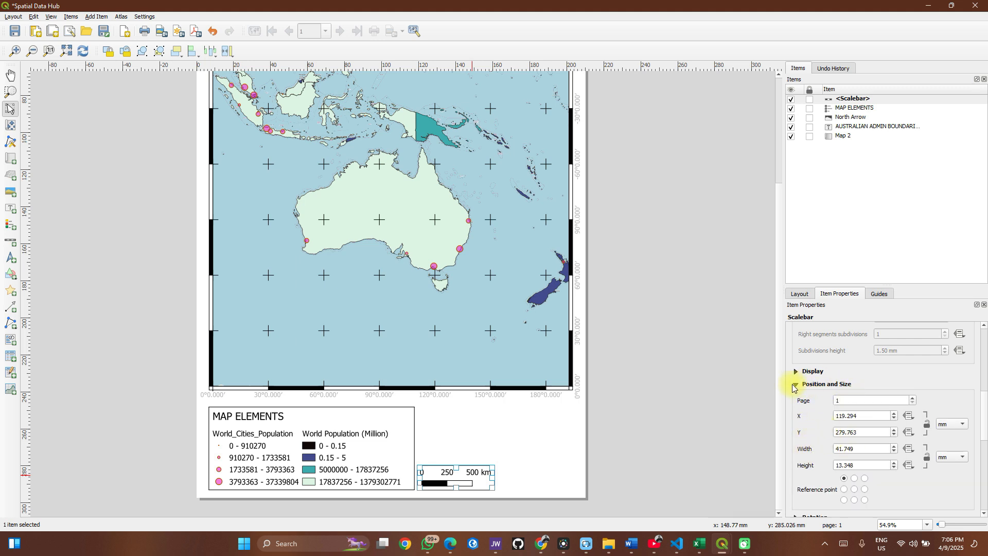
click(795, 385)
click(587, 407)
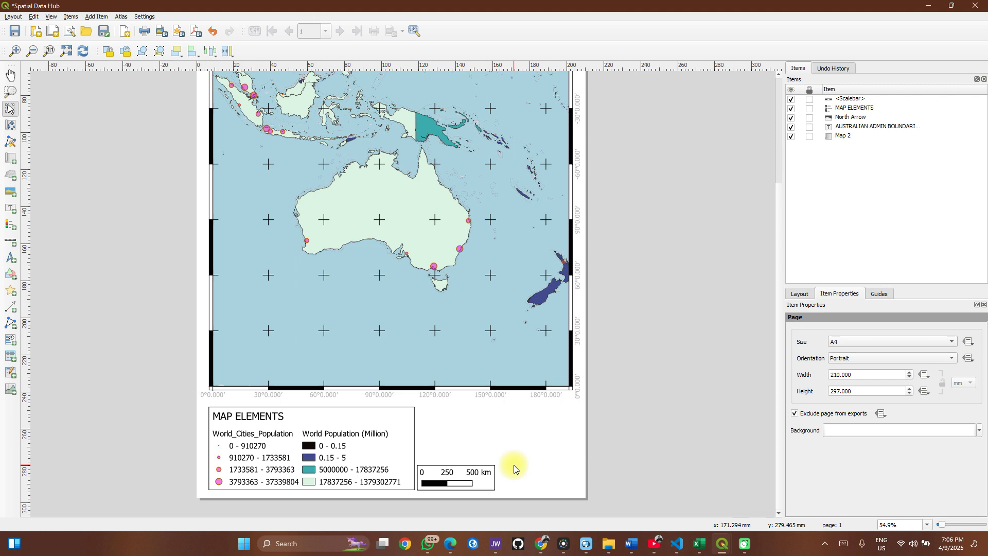
Move the scale bar onto the lower part of the map and place it beneath Map 2 in the stacking order.
click(848, 129)
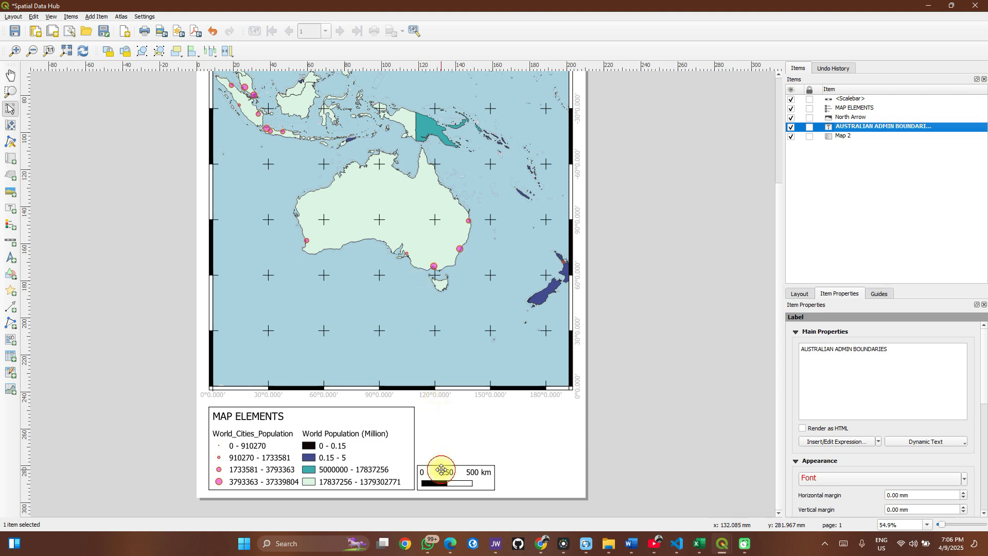
drag(454, 471, 457, 350)
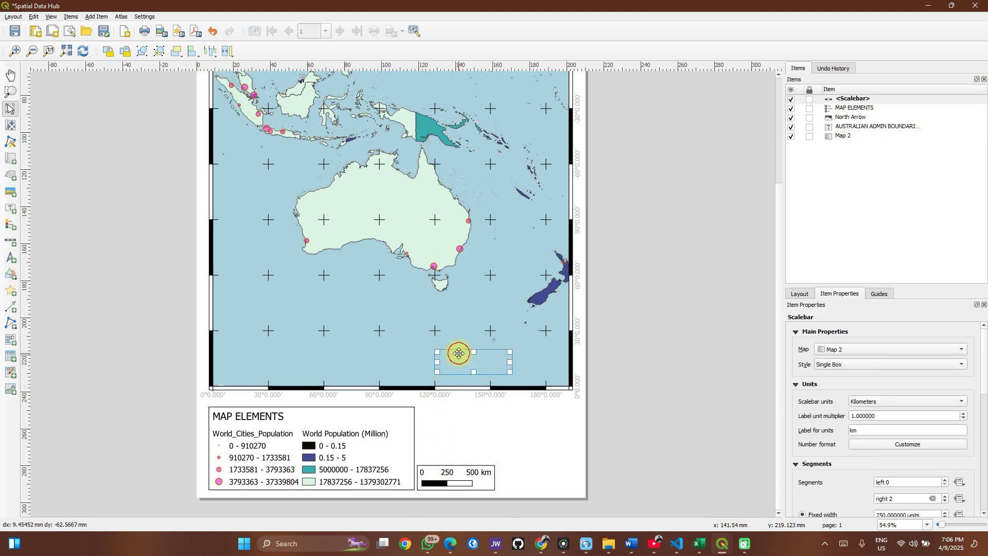
click(847, 100)
drag(846, 100, 847, 148)
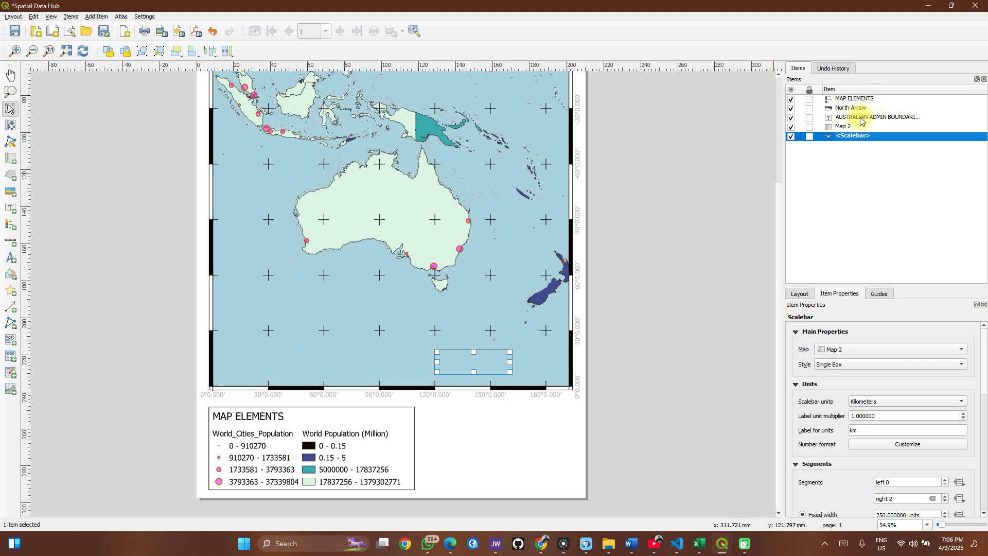
Send Map 2 beneath the scale bar and move the scale bar back beside the legend's lower right corner.
click(856, 126)
drag(857, 126, 857, 151)
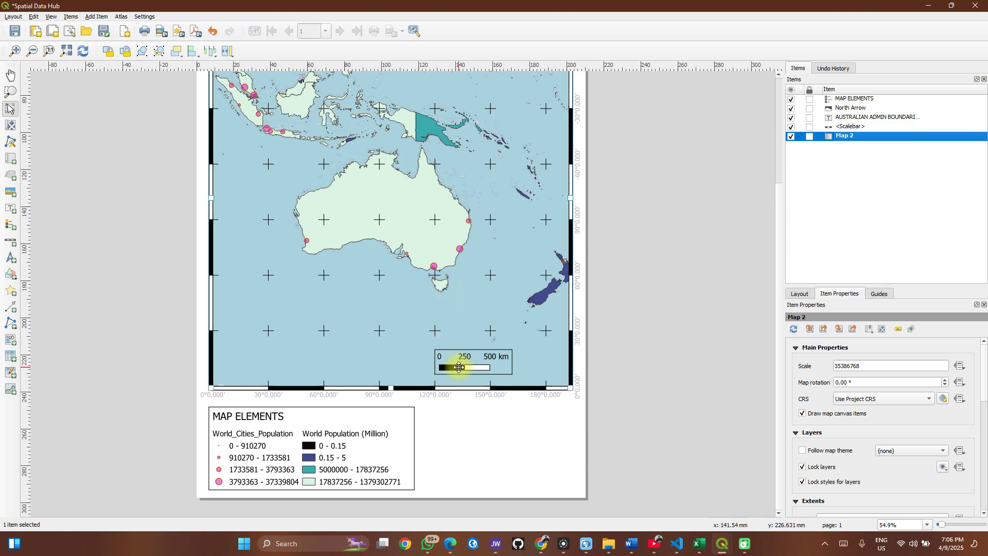
drag(456, 369, 448, 474)
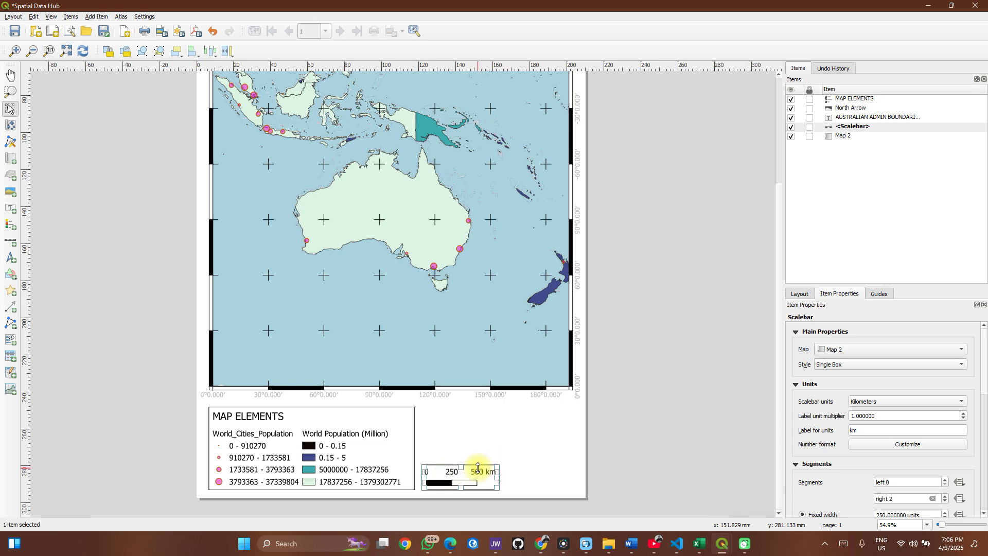
key(Left)
key(Left)
key(Left)
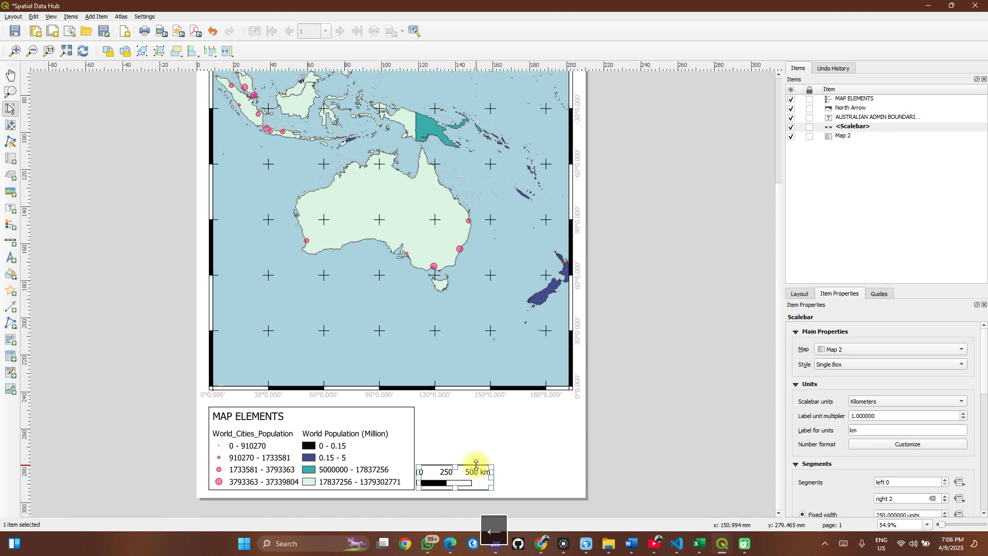
click(533, 473)
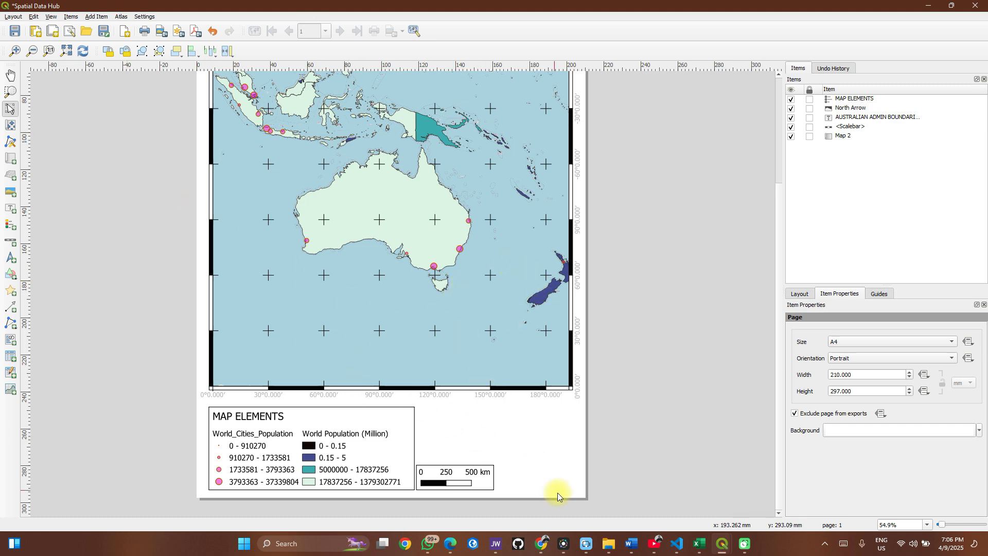
Switch to File Explorer and bring 2024-07-08 (6).png from Pictures > Screenshots 1 into the layout, overlapping the page's right edge.
mouse_move(609, 544)
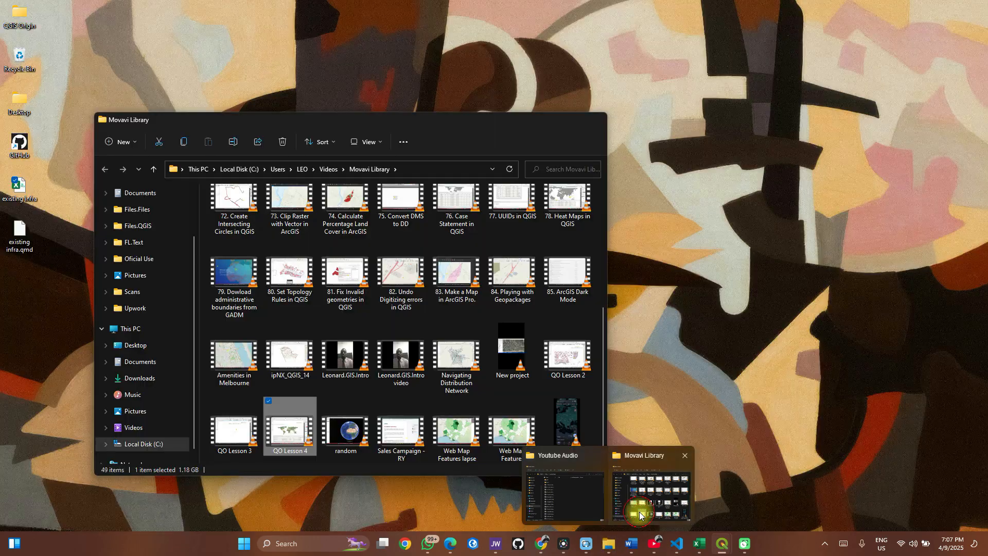
click(639, 515)
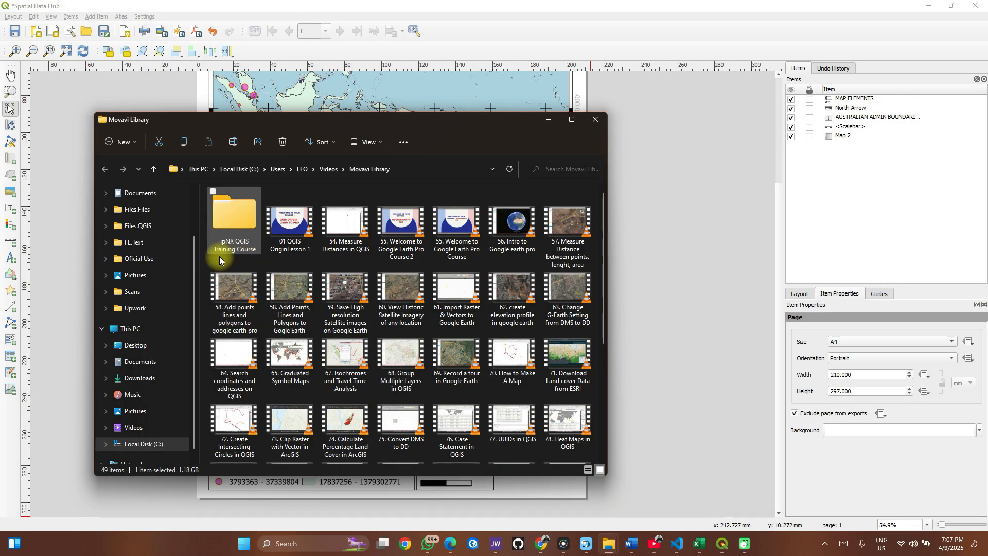
click(138, 410)
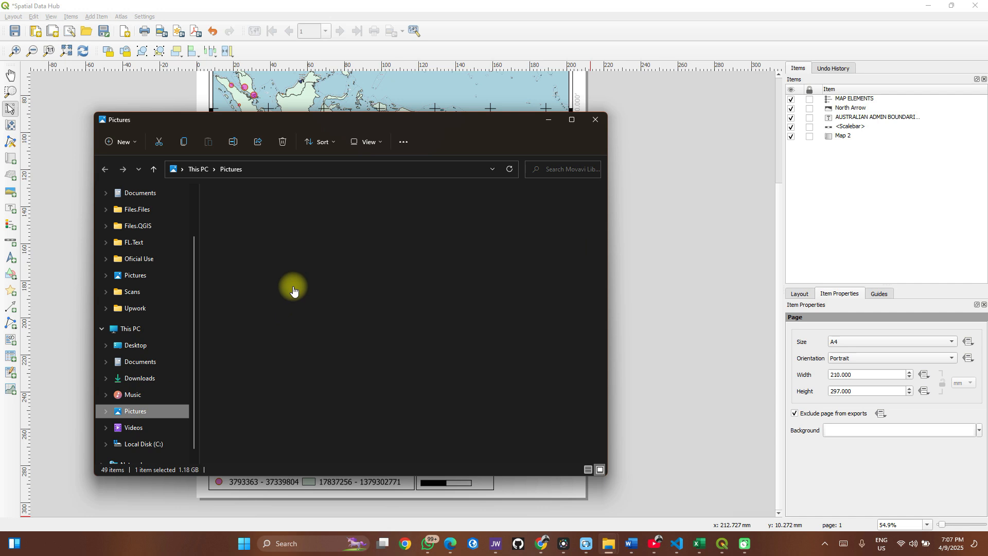
click(261, 287)
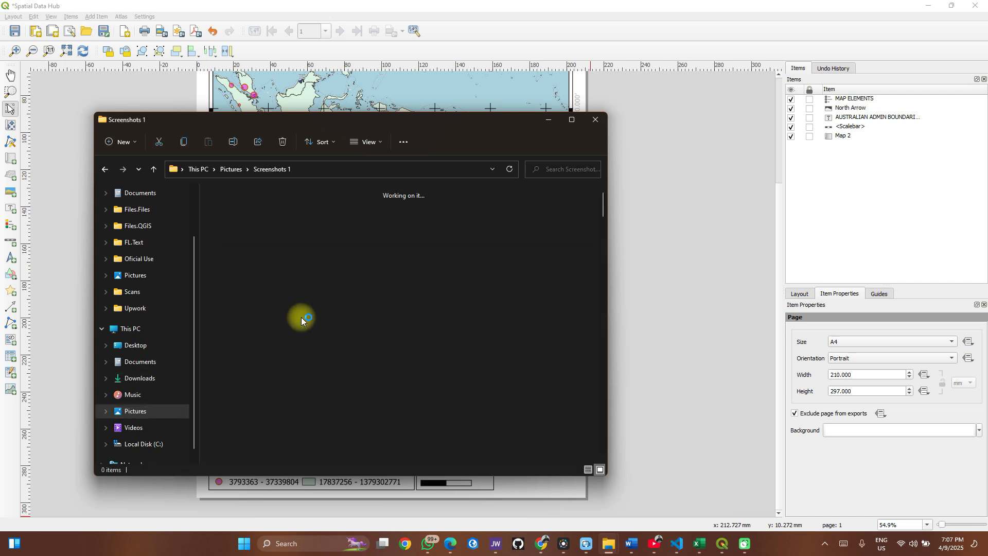
drag(458, 348, 675, 344)
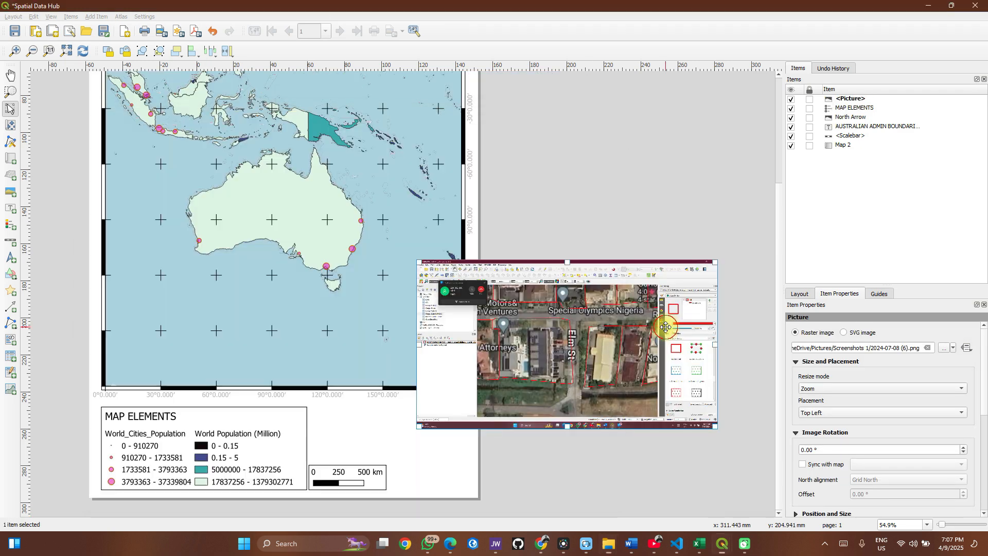
drag(584, 363, 507, 309)
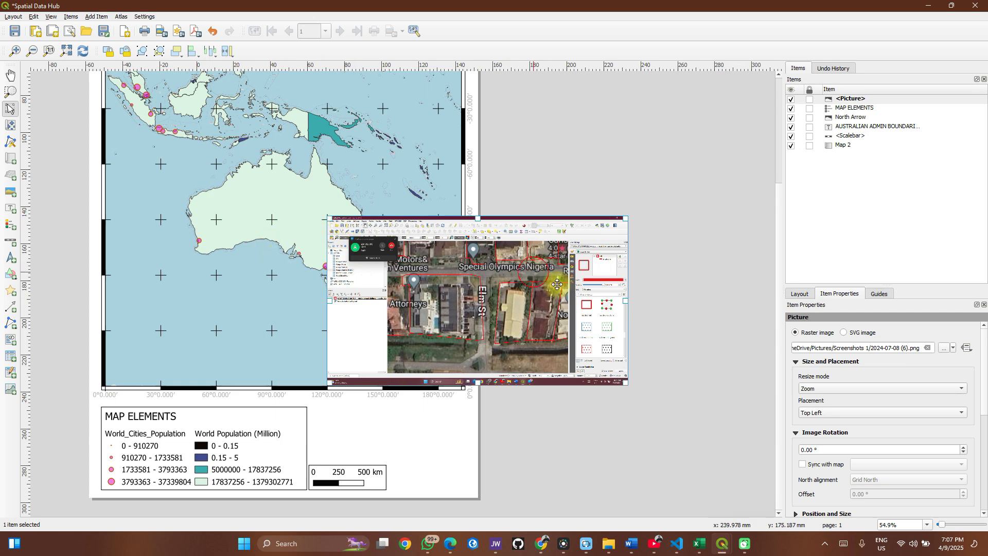
drag(534, 274, 584, 296)
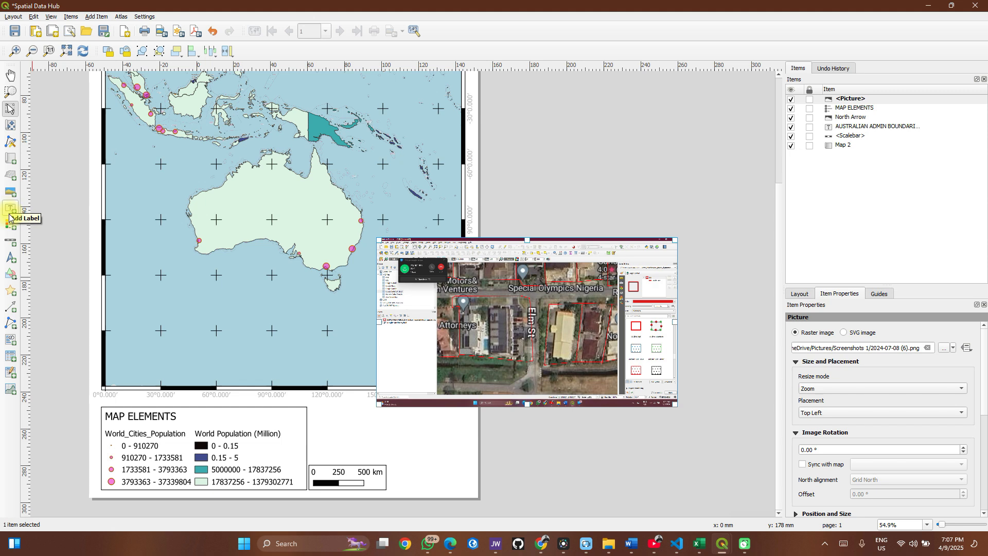
Draw a rectangle covering the inserted picture and send it to the bottom of the stacking order, beneath Map 2.
click(9, 275)
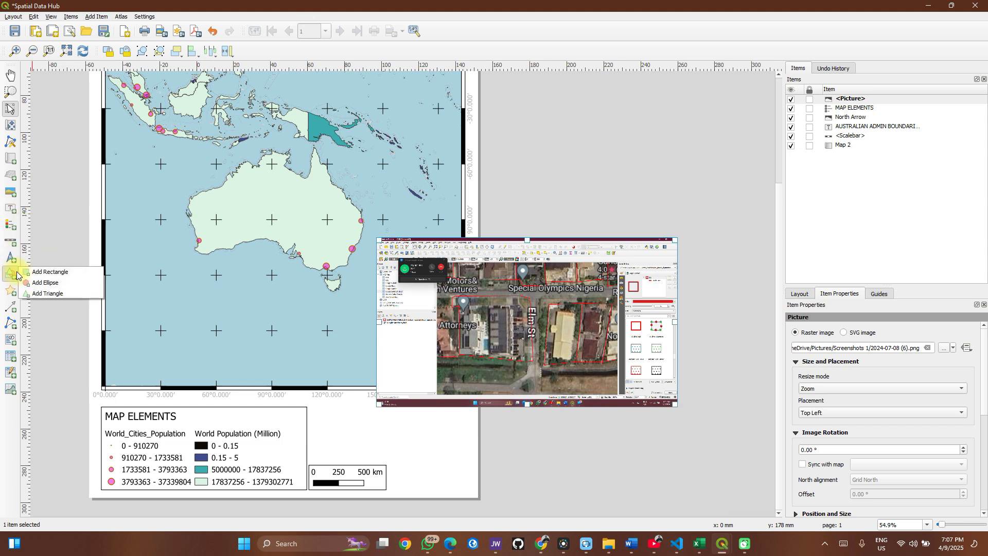
click(31, 268)
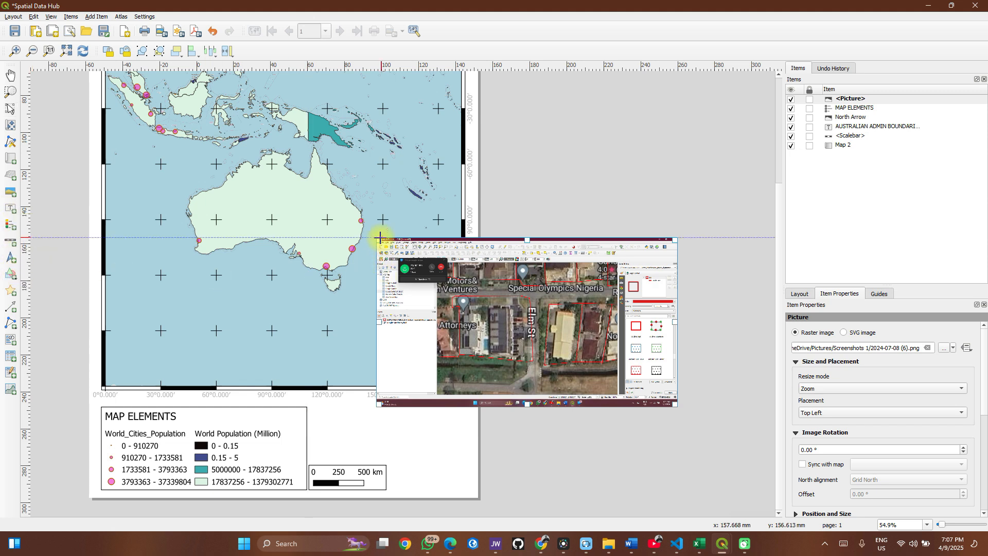
mouse_move(377, 237)
mouse_down()
mouse_move(575, 311)
mouse_move(688, 388)
mouse_move(685, 411)
mouse_move(677, 405)
mouse_up()
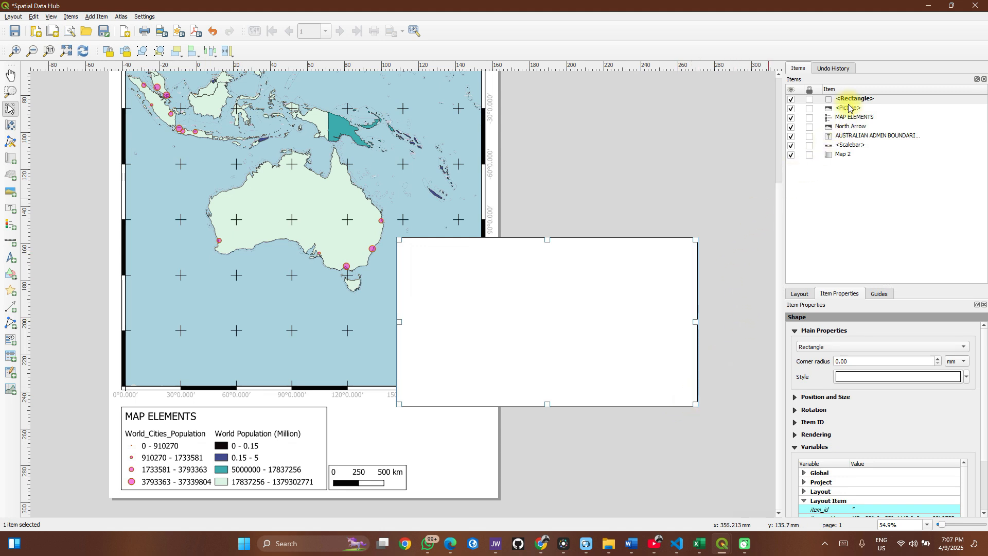
drag(848, 98, 844, 188)
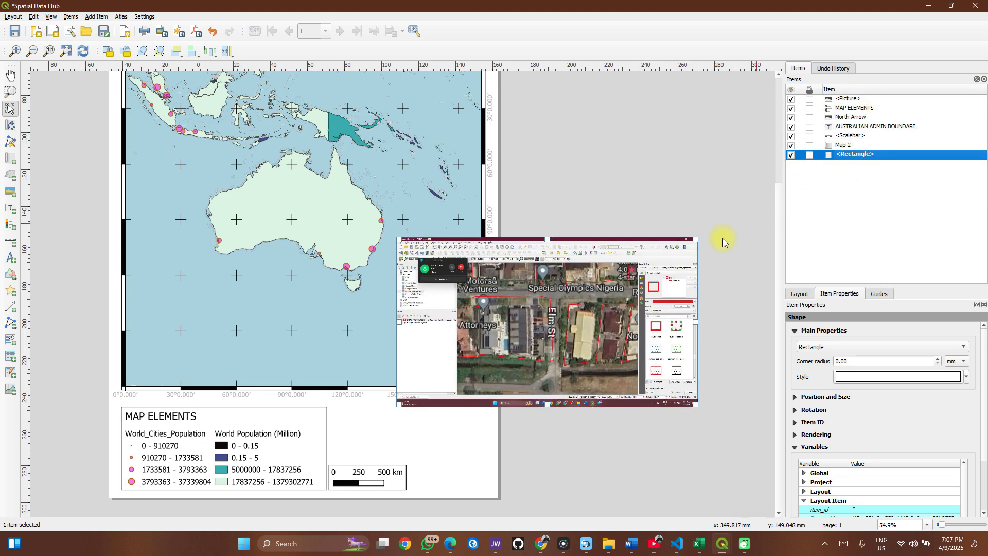
click(715, 279)
click(636, 286)
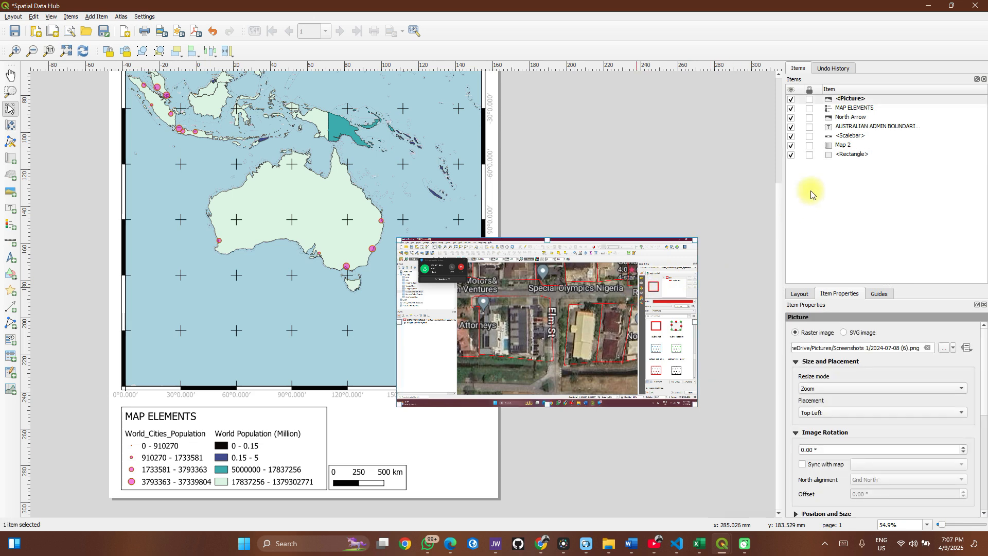
Hide the rectangle and the inserted picture in the layout.
click(855, 156)
click(791, 155)
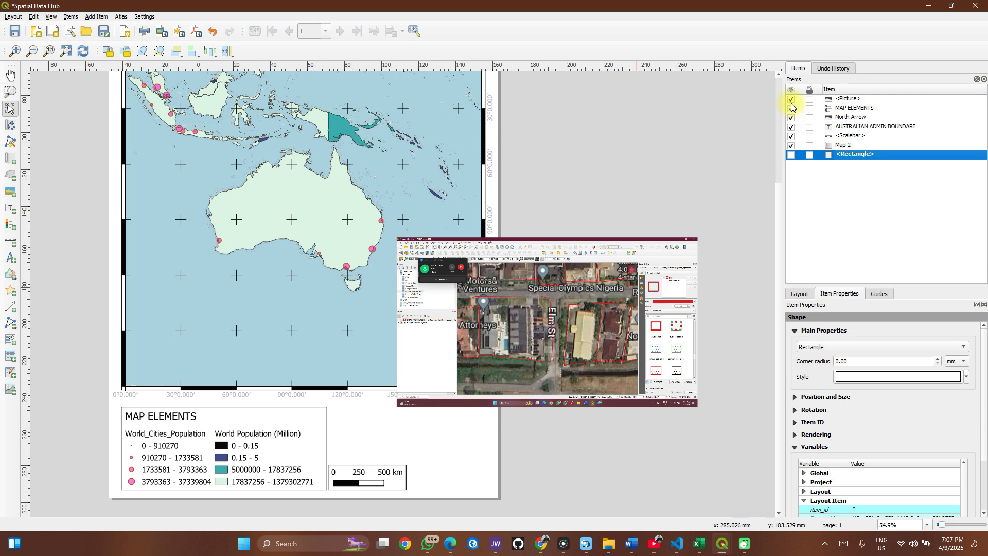
click(791, 100)
click(554, 381)
scroll(570, 379, down, 1)
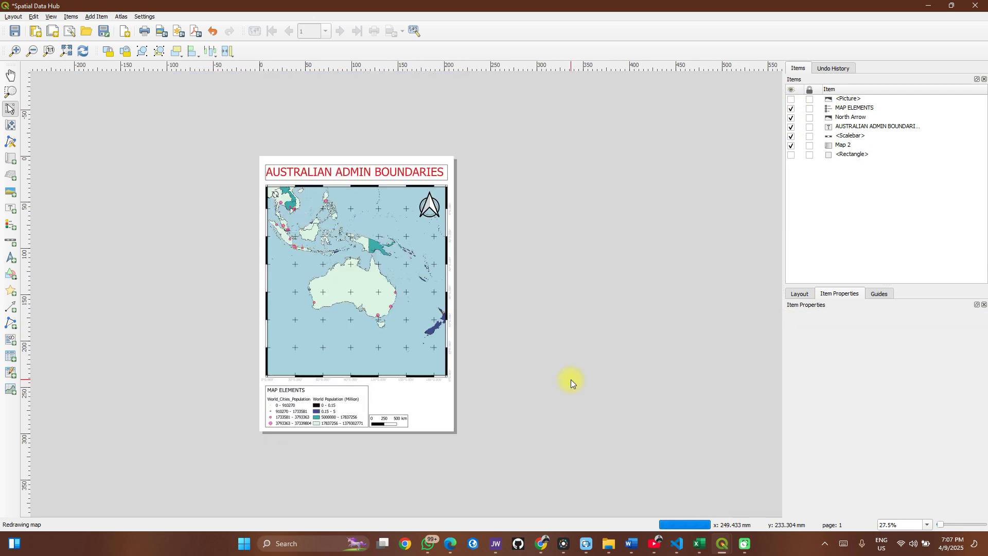
scroll(544, 362, up, 1)
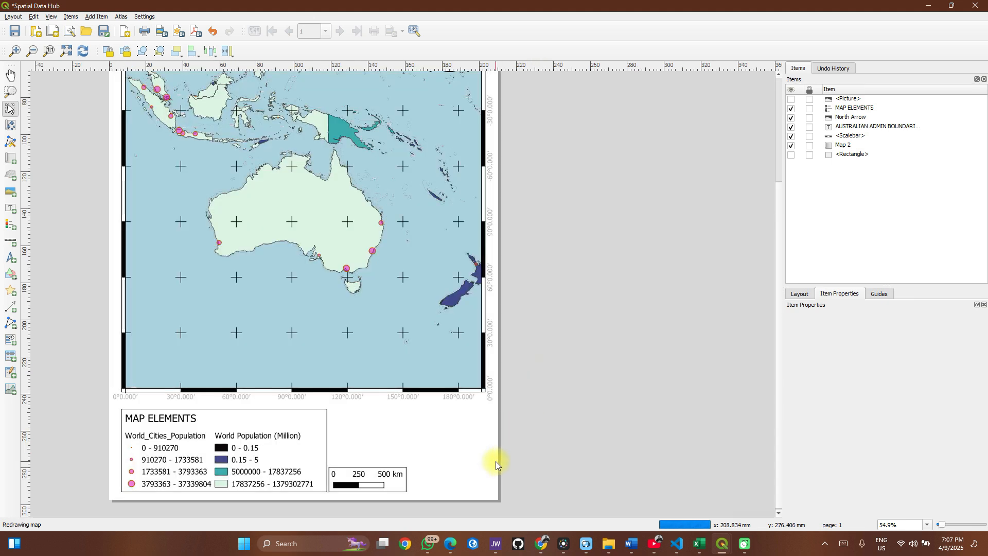
Draw an attribute table frame about 58 mm wide and 90 mm high on the empty canvas beside the page.
click(6, 360)
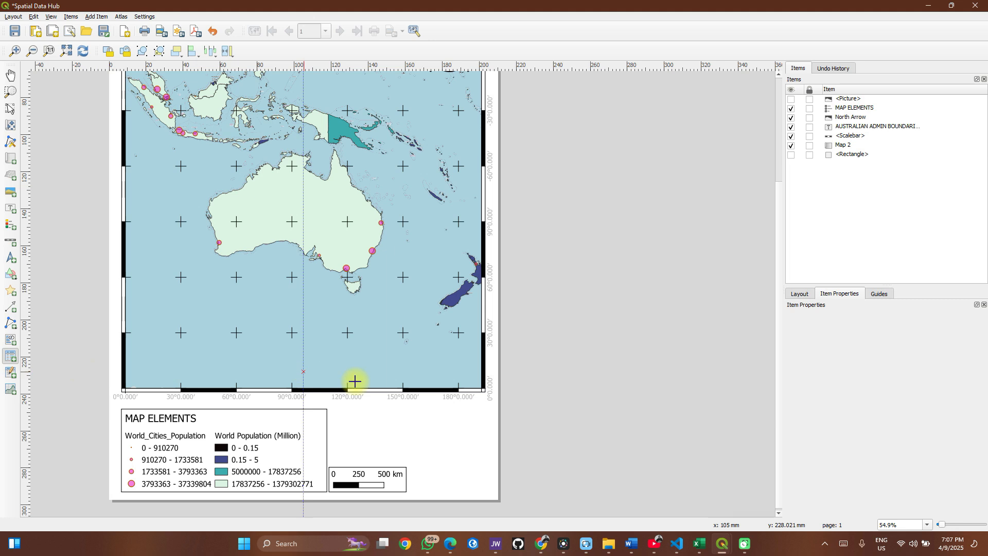
drag(536, 214, 643, 381)
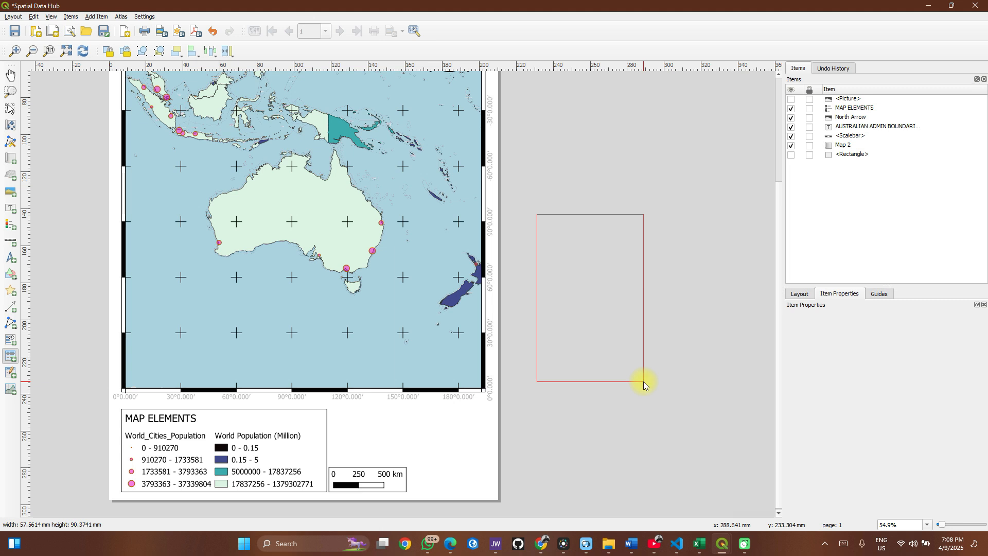
drag(643, 381, 644, 381)
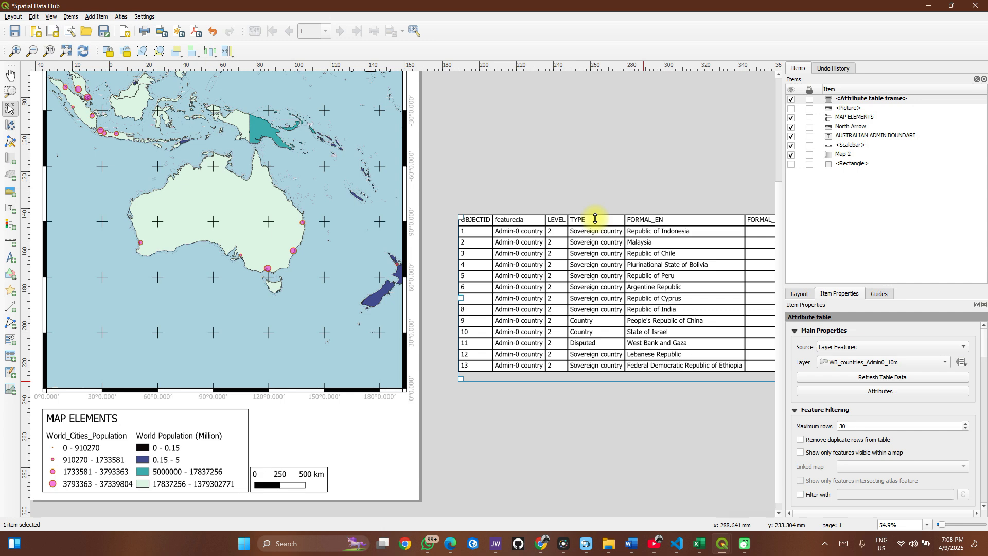
Move the attribute table frame left and down so it overlaps the lower part of the map.
drag(618, 218, 531, 251)
drag(468, 252, 331, 235)
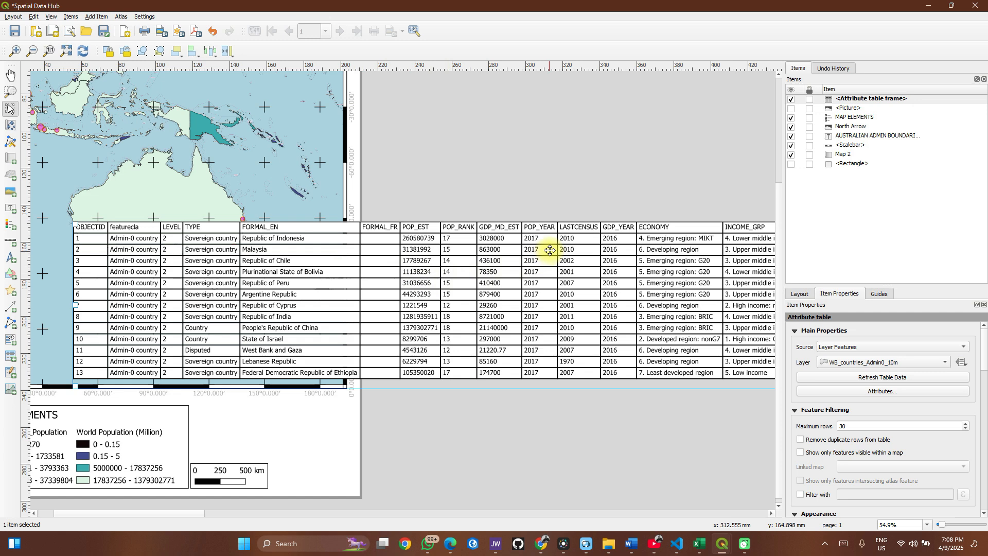
drag(551, 233, 440, 258)
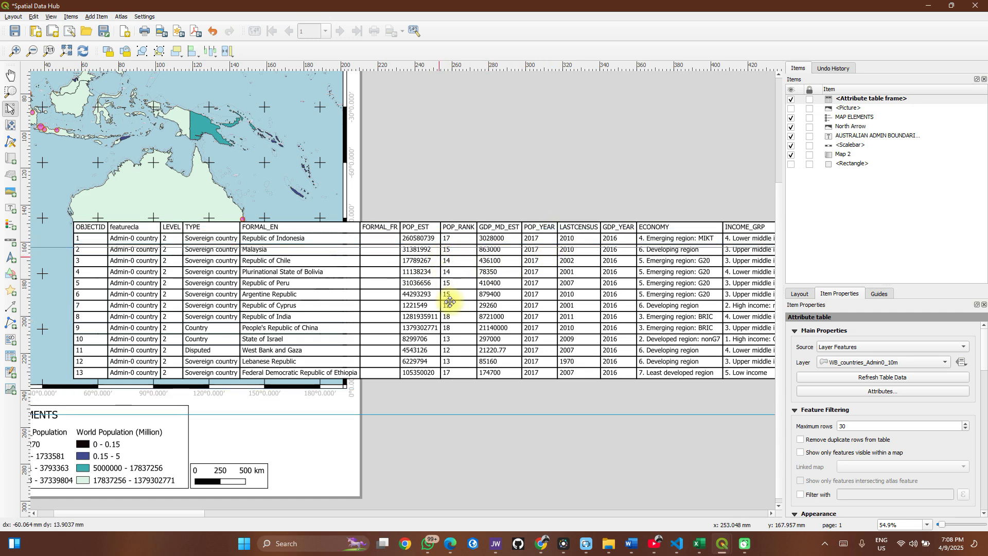
drag(451, 301, 448, 295)
Open the attribute table's item properties and review its feature filtering, appearance, grid and text styling options.
right_click(418, 254)
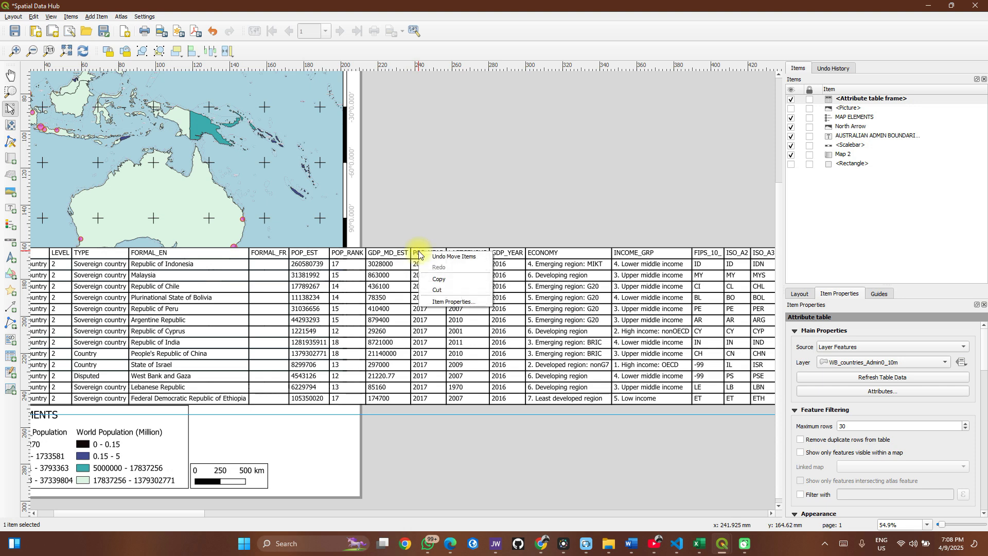
click(428, 301)
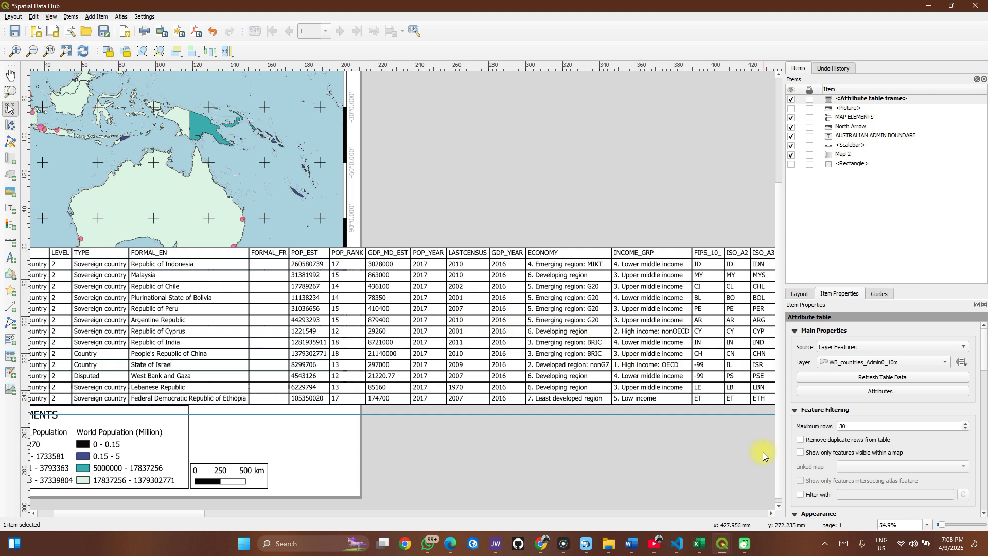
scroll(785, 460, down, 8)
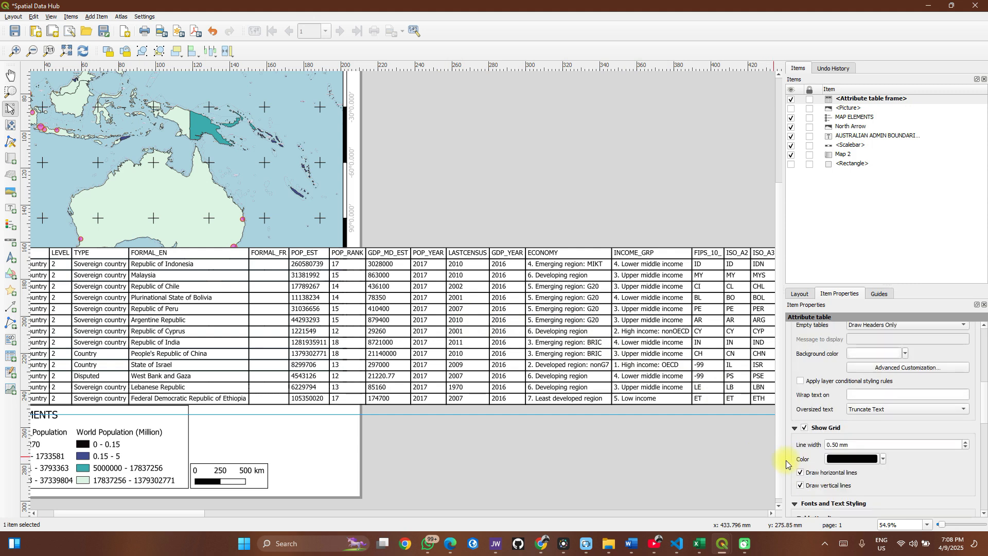
scroll(786, 459, down, 4)
scroll(787, 459, up, 4)
scroll(789, 459, up, 5)
Shift the attribute table further left across the map and delete it from the layout.
drag(584, 257, 401, 247)
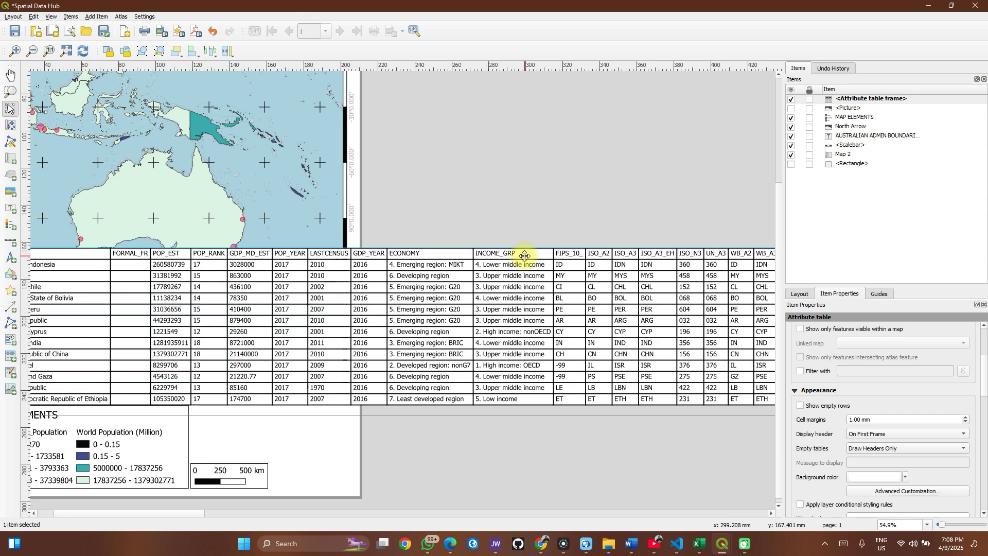
key(Delete)
scroll(516, 231, left, 3)
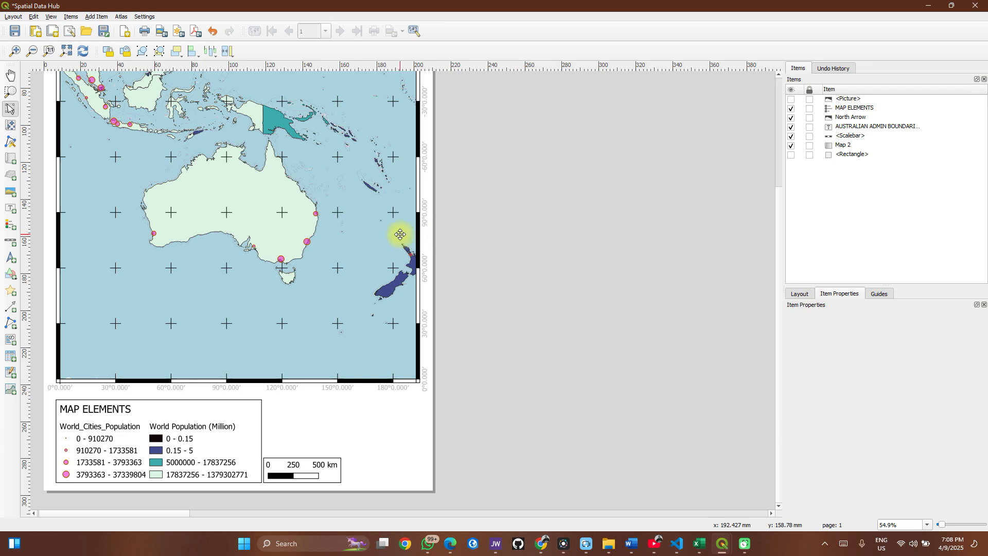
Save the project, overwriting the externally modified file on disk, and return to the Spatial Data Hub layout.
key(ctrl+s)
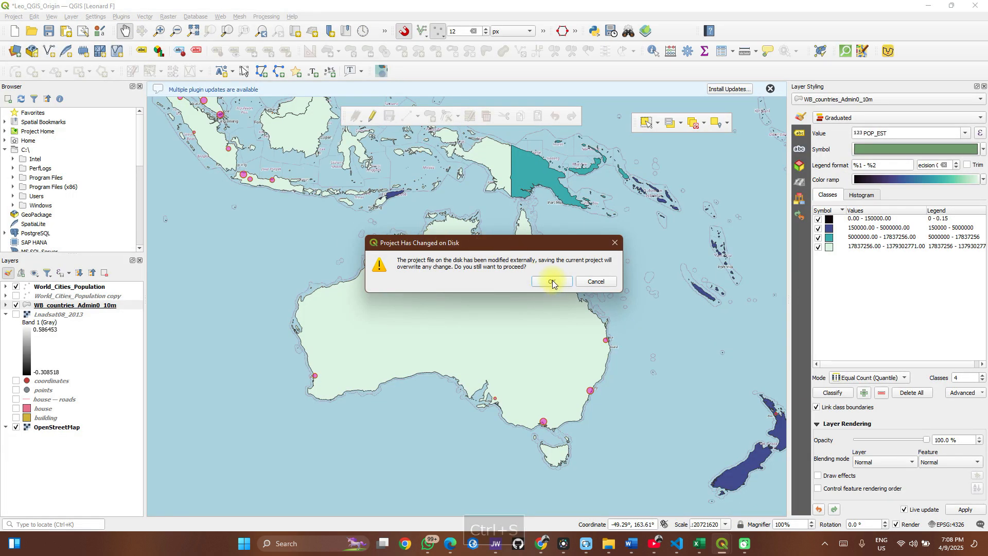
click(547, 281)
mouse_move(721, 542)
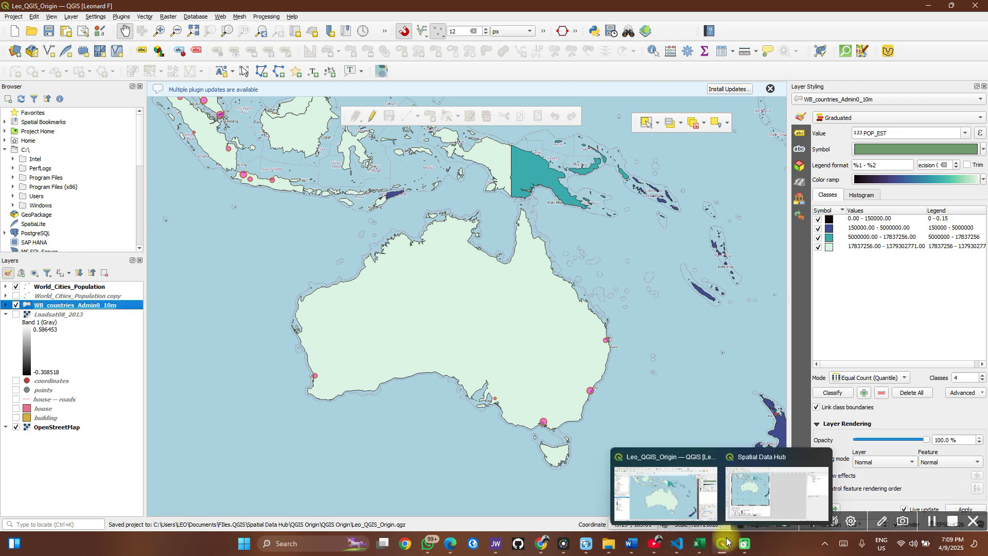
click(740, 499)
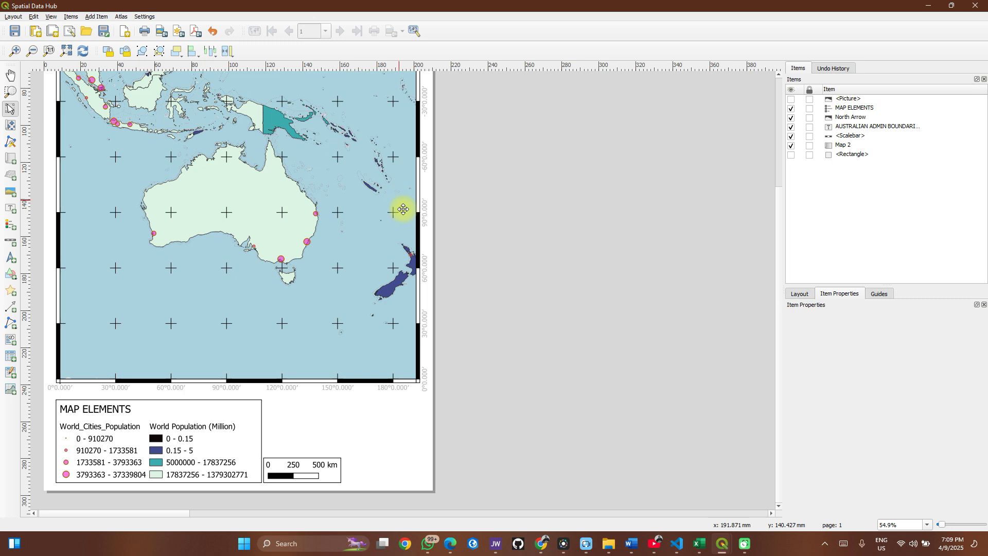
Save the layout as a layout template named QO-temp on the Desktop.
scroll(468, 182, down, 1)
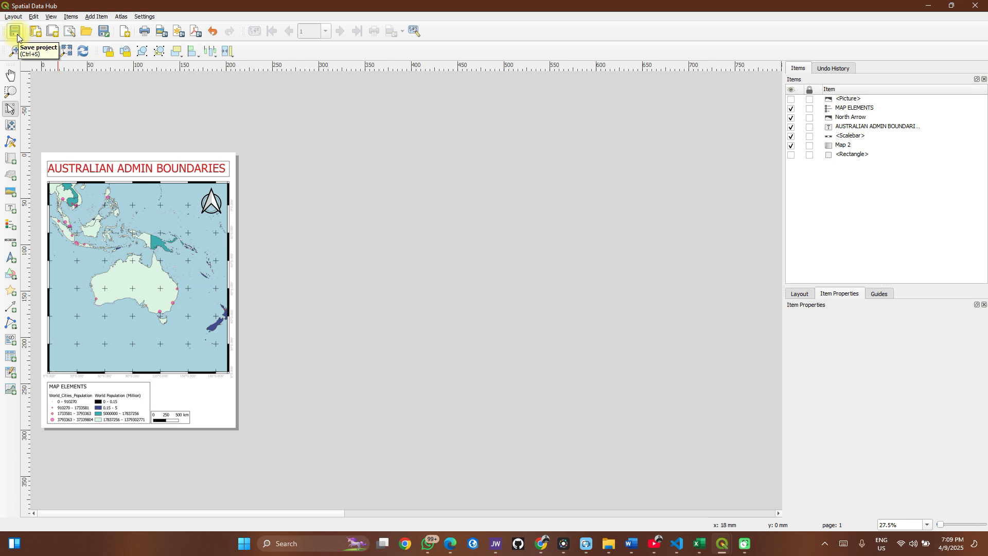
click(102, 32)
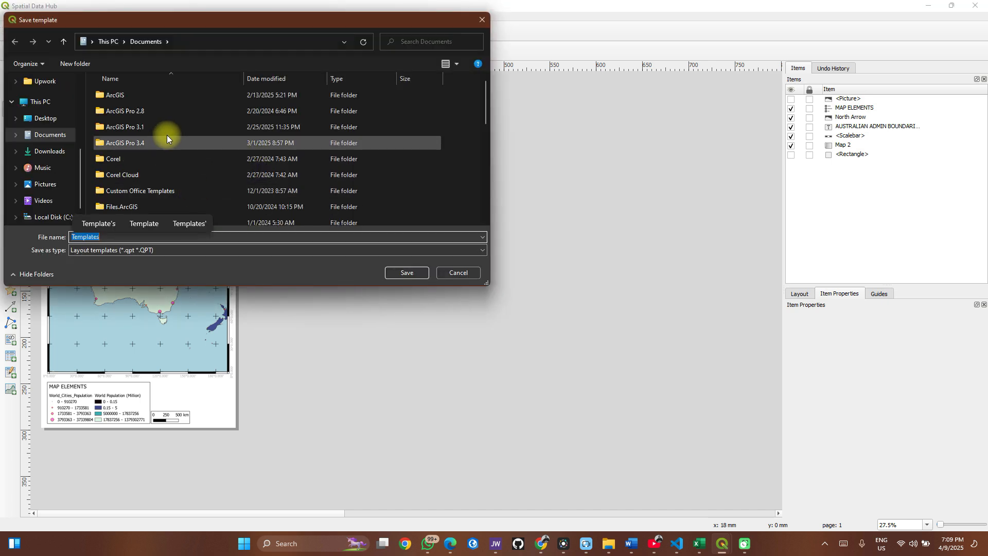
scroll(46, 185, down, 1)
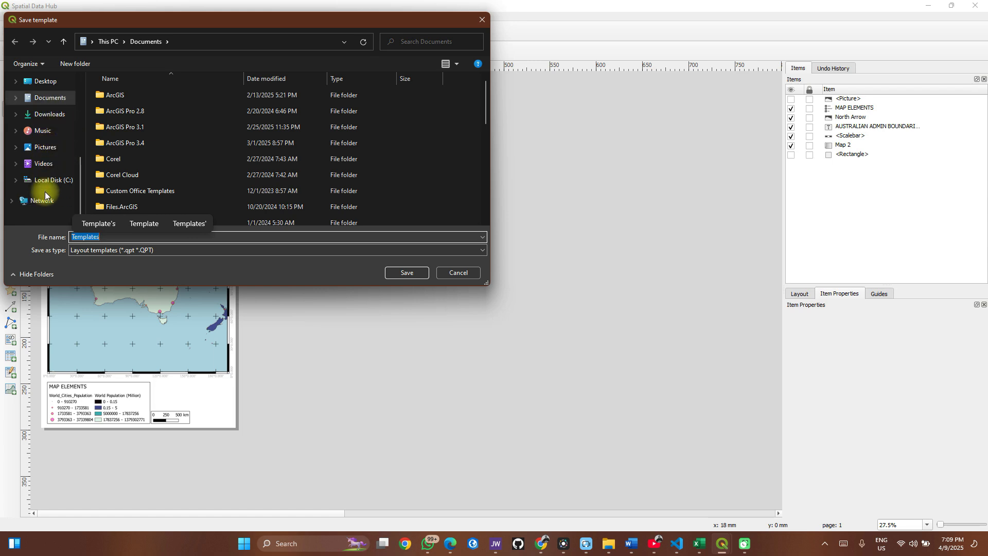
scroll(45, 190, up, 1)
click(45, 136)
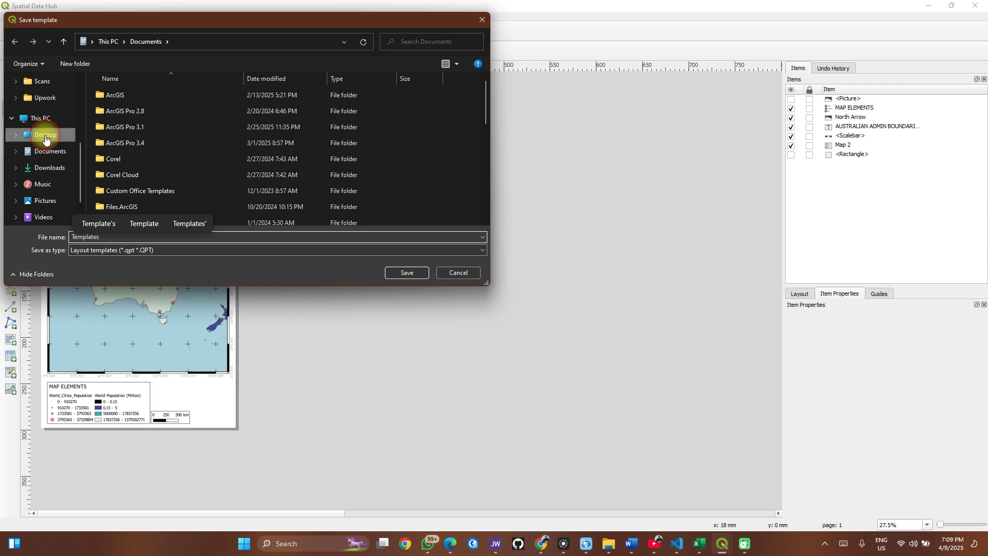
click(200, 233)
text(temp)
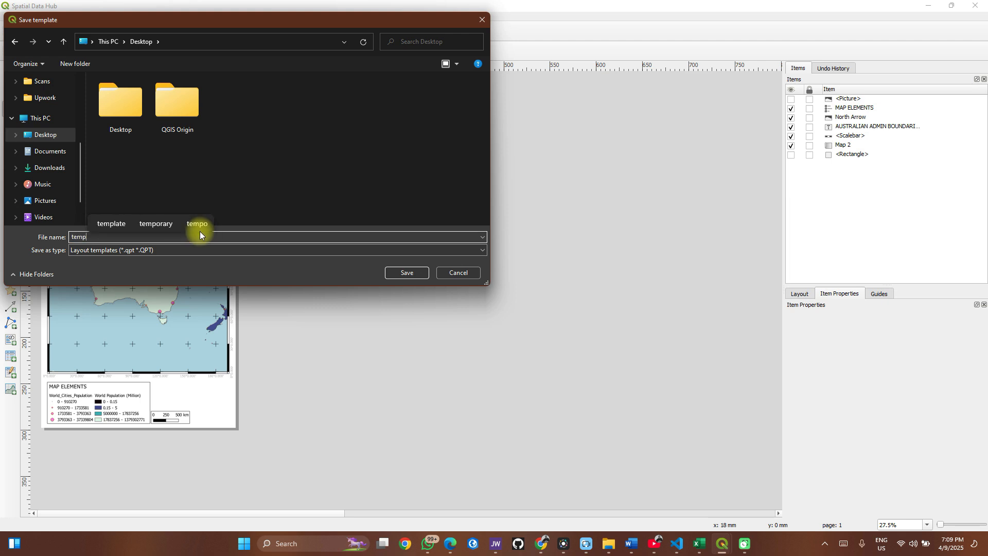
key(ctrl+Left)
text(Q)
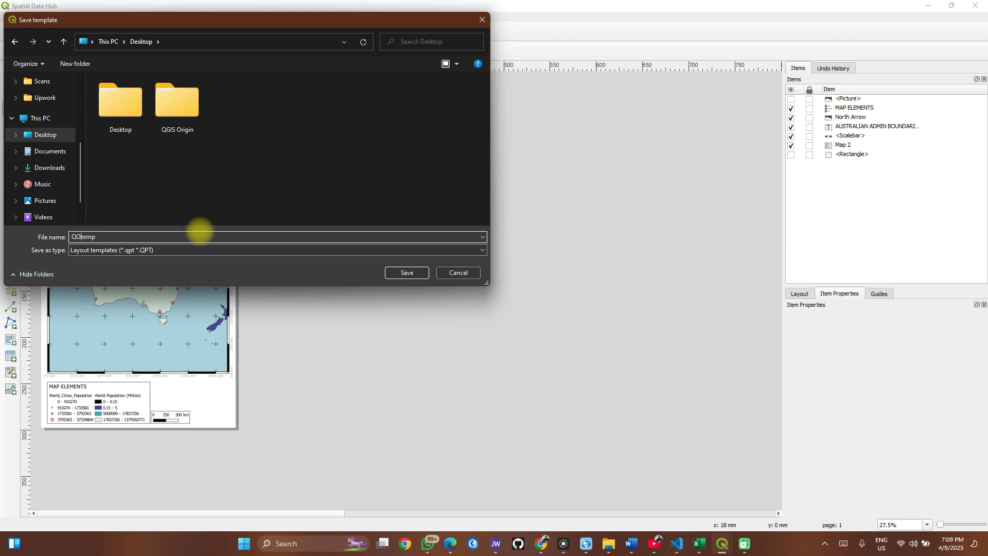
click(406, 273)
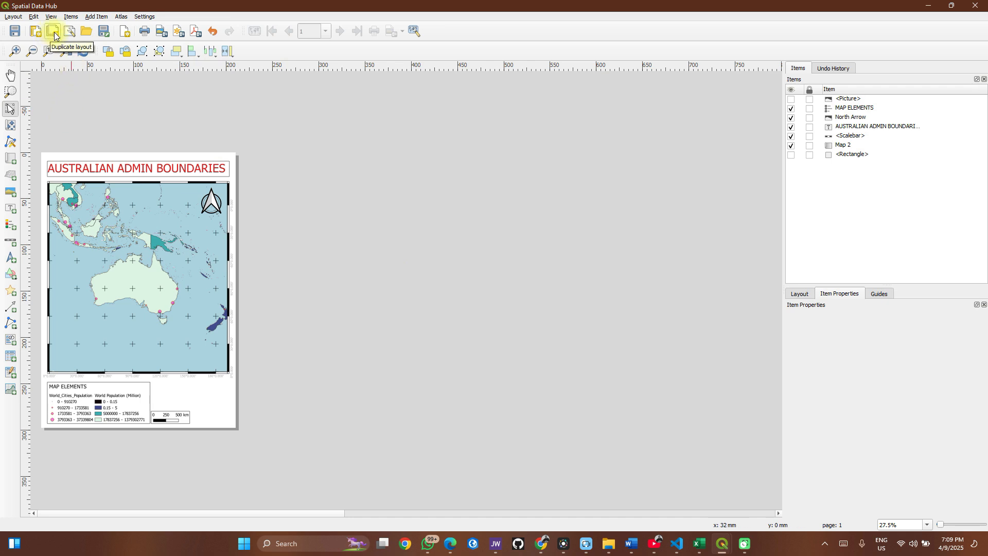
From the main QGIS window, open the Layout Manager and choose QO-temp.qpt on the Desktop as the specific template.
click(923, 5)
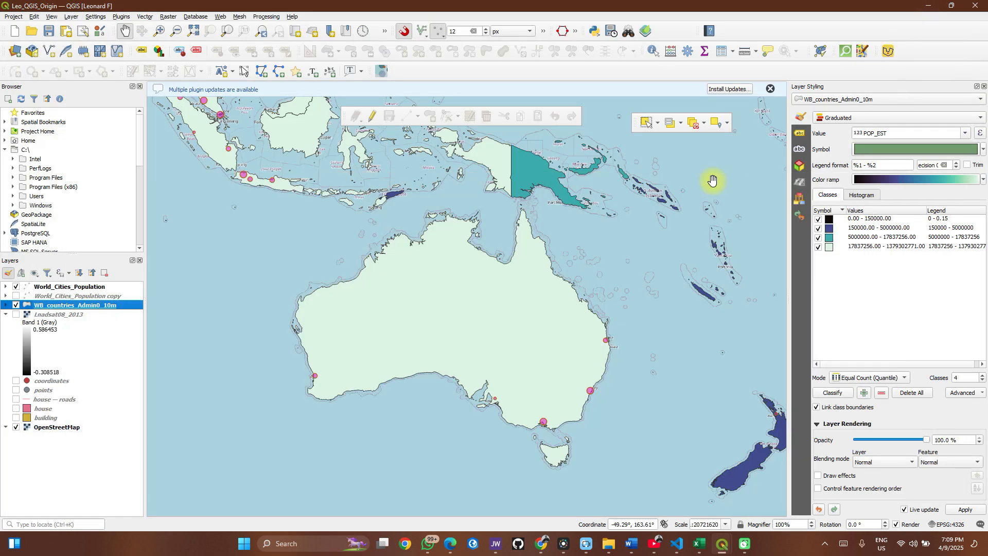
click(85, 31)
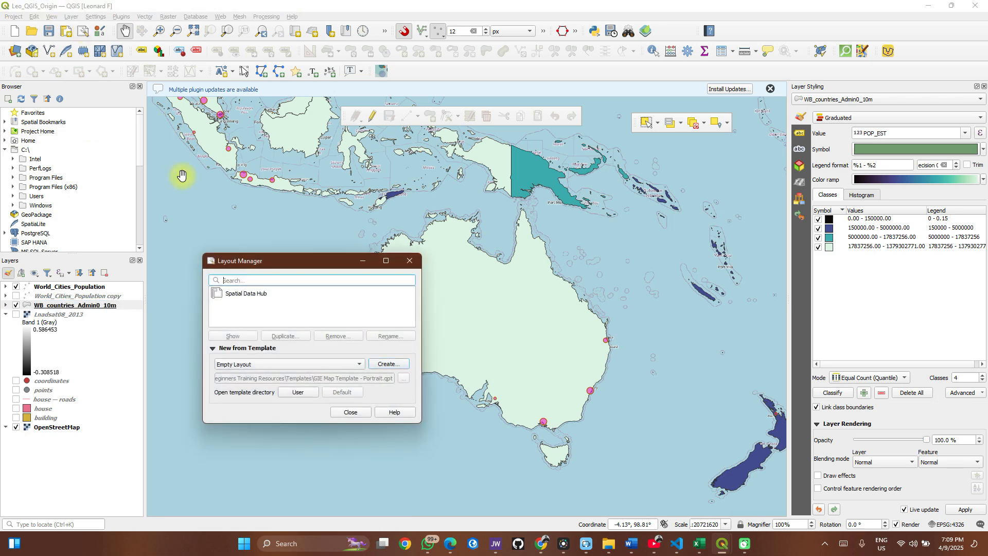
click(353, 363)
click(313, 385)
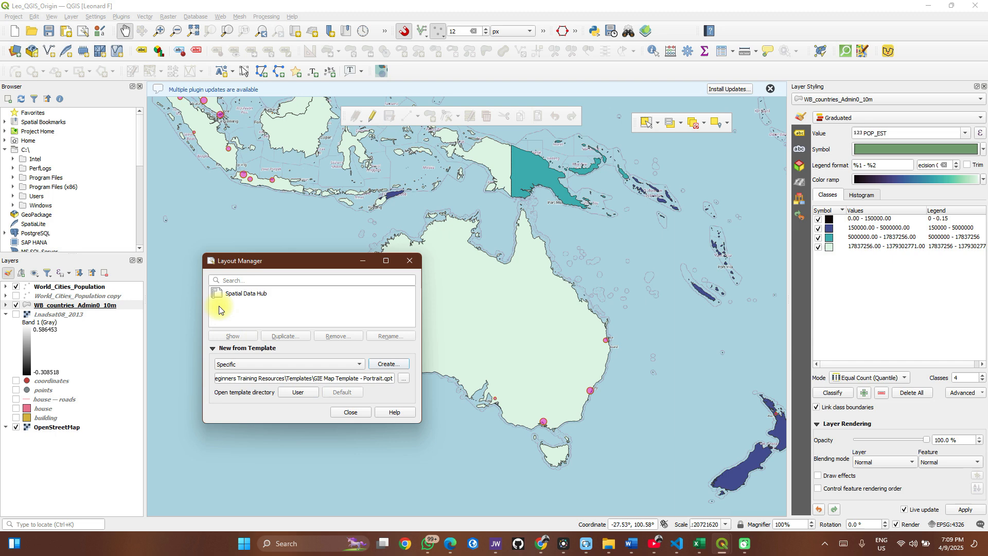
click(403, 378)
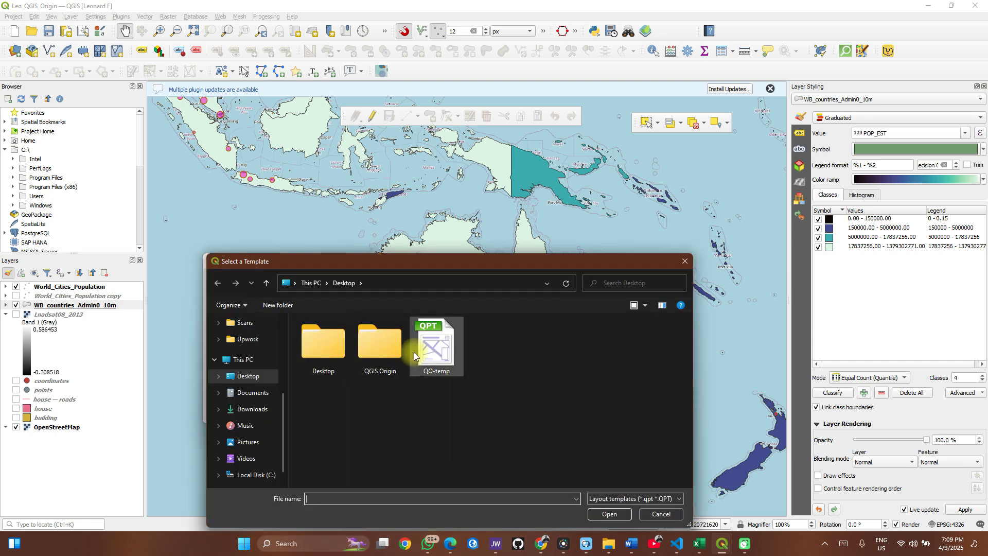
click(437, 345)
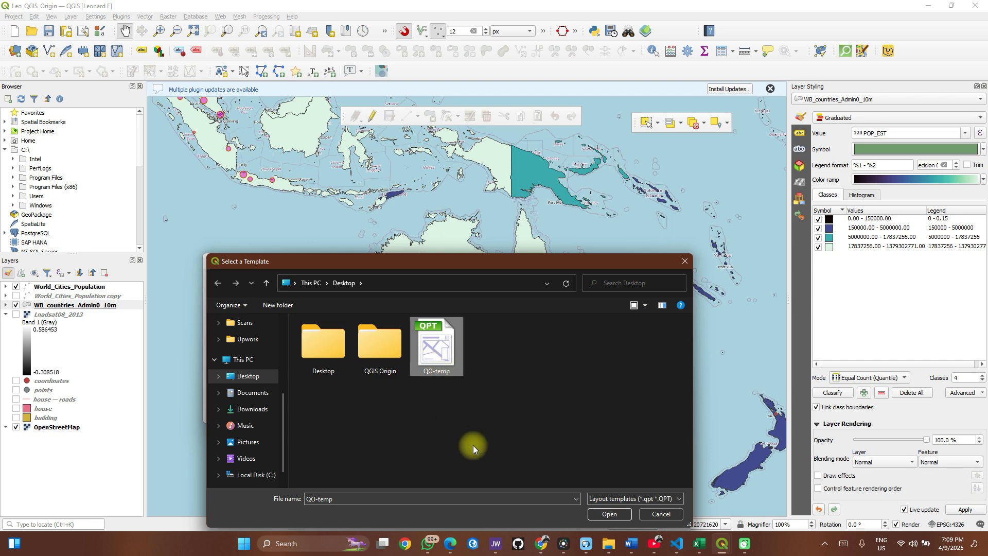
click(614, 514)
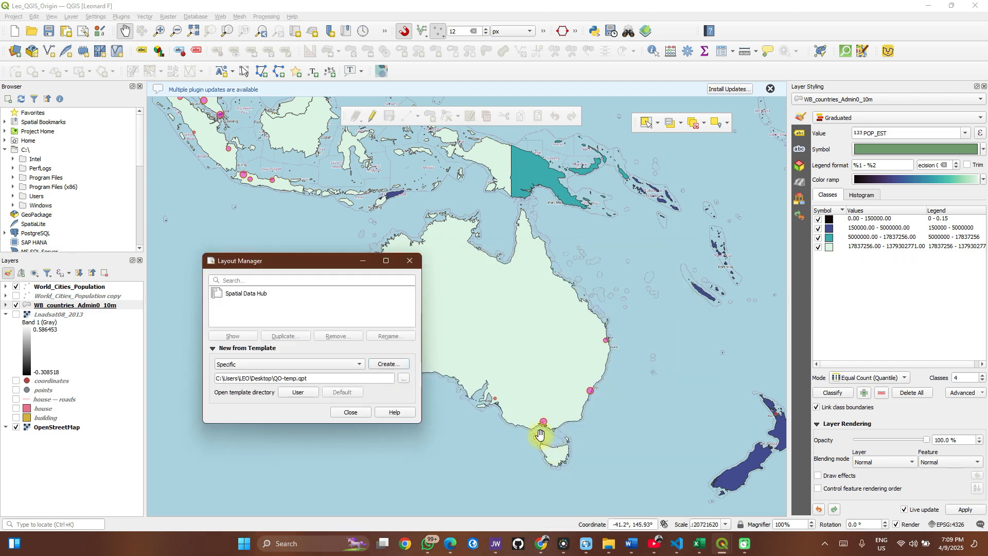
Create a print layout titled newww from the chosen template and select its map title.
click(390, 363)
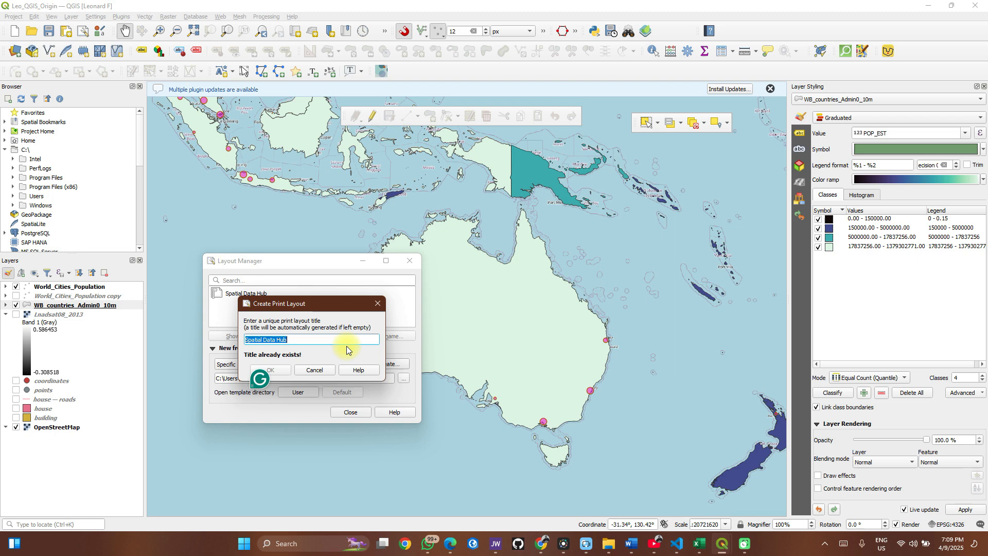
text(new)
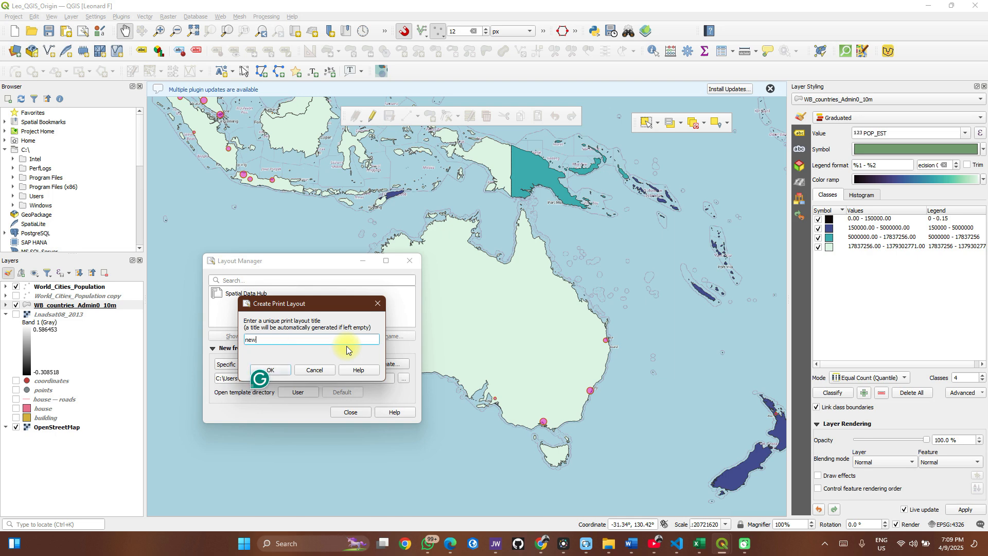
key(Return)
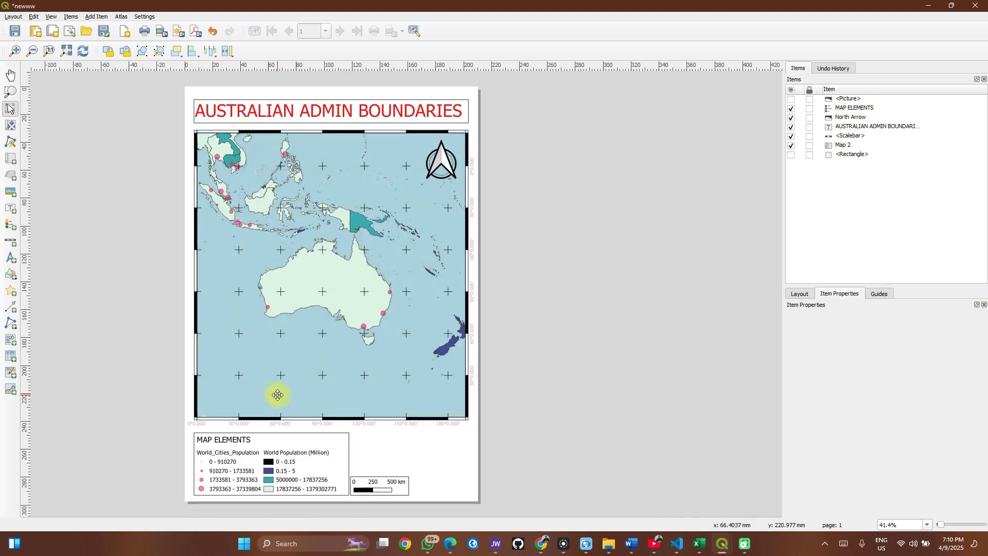
click(296, 110)
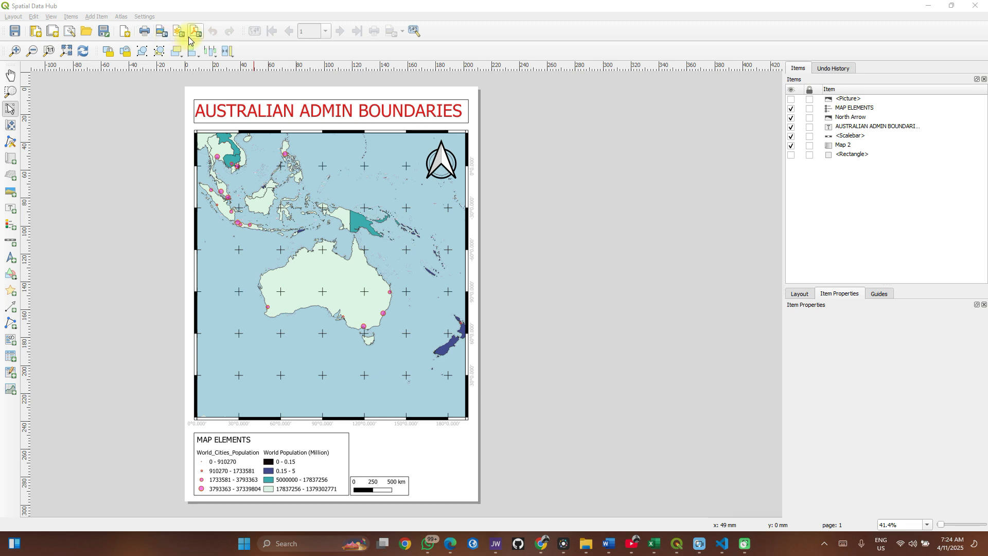
Export the Spatial Data Hub layout as a JPEG image named Spatial Data Hub at 300 dpi in the QGIS Origin folder.
click(162, 38)
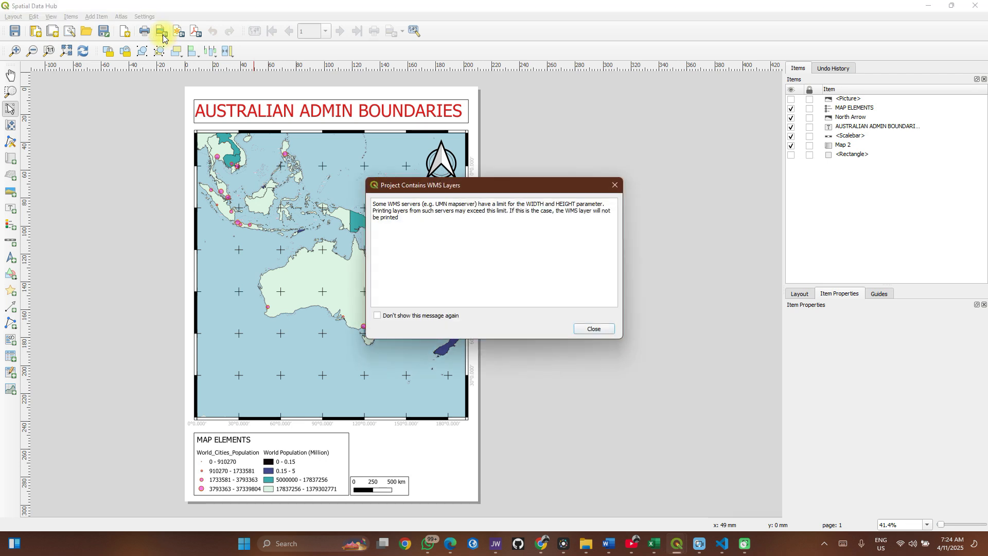
click(591, 329)
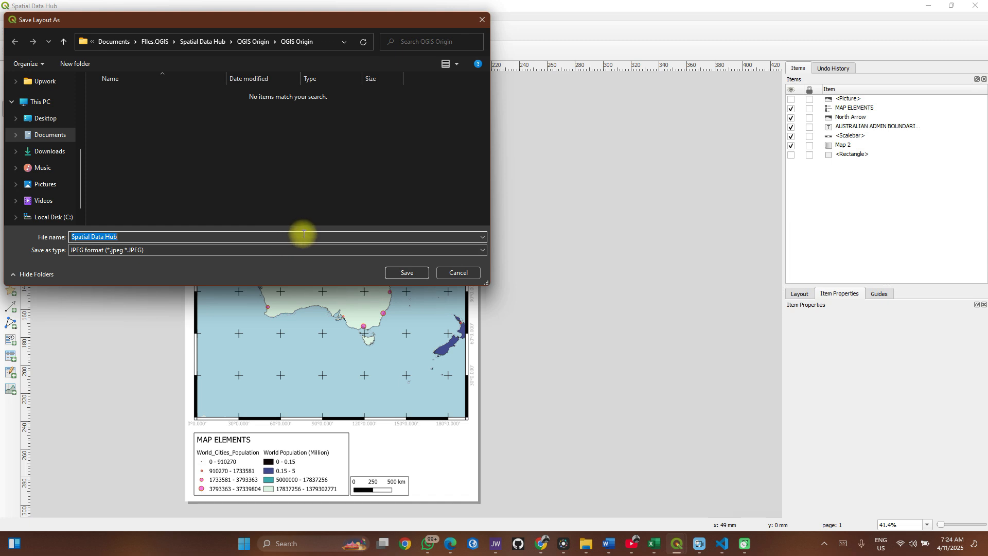
click(394, 273)
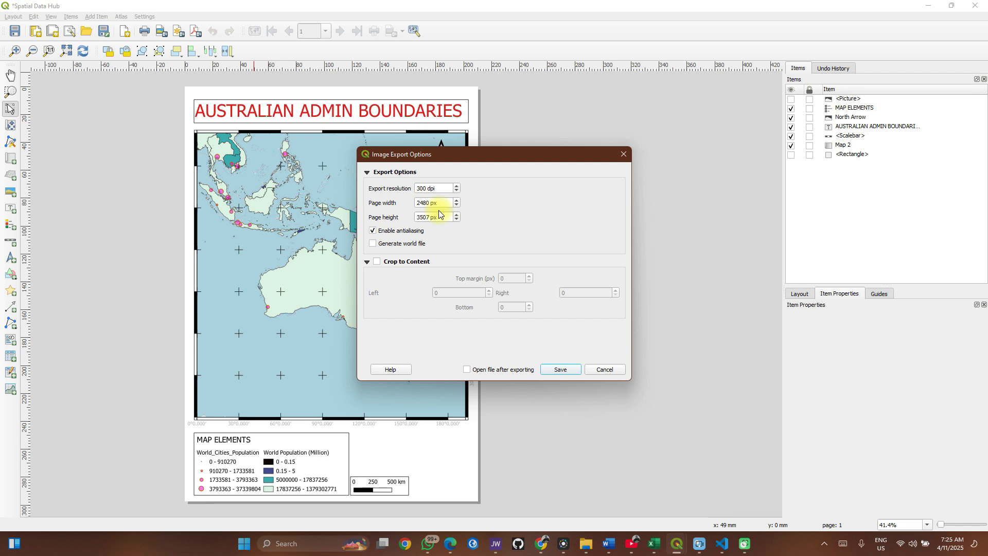
click(548, 369)
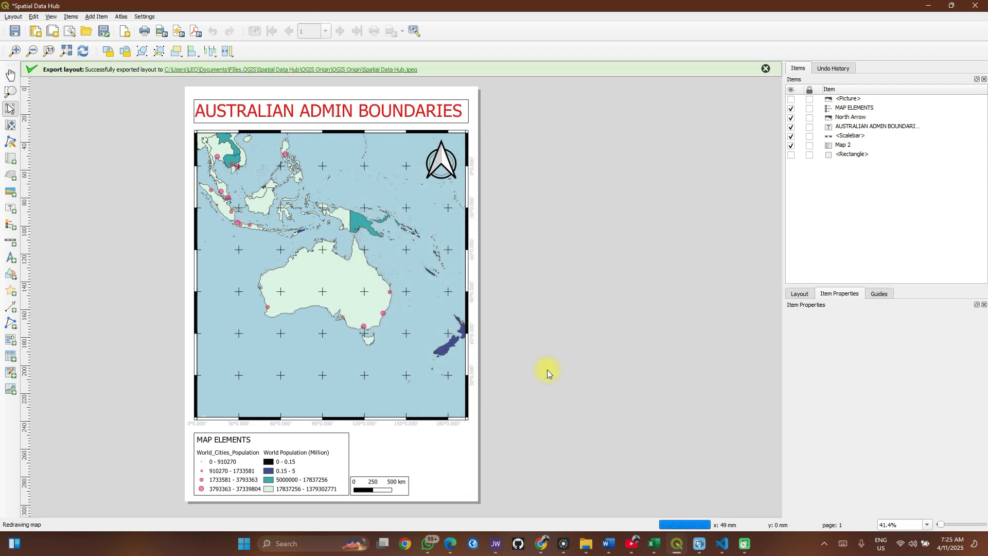
click(336, 71)
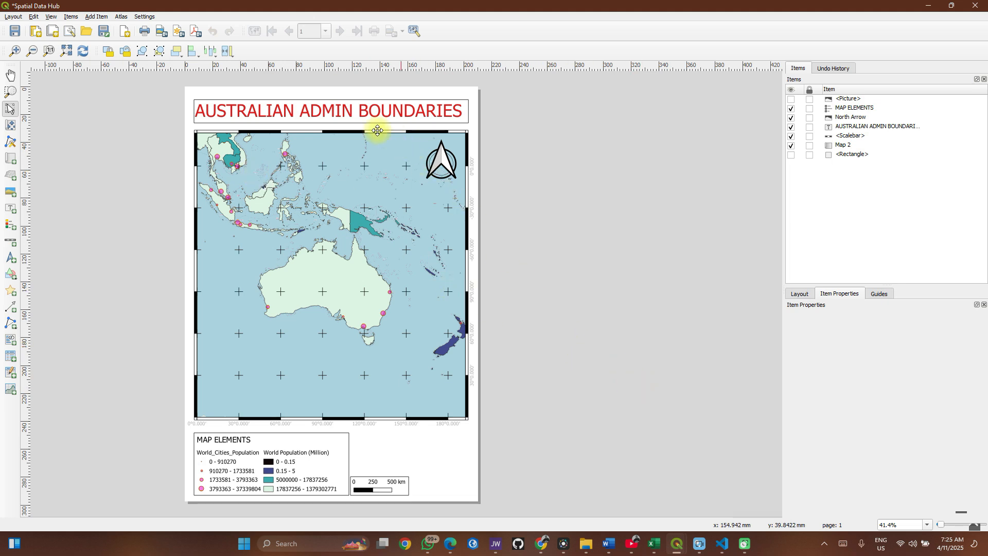
Start a PDF export of the layout named Spatial Data Hub in the QGIS Origin folder, with Create Geospatial PDF enabled.
click(193, 32)
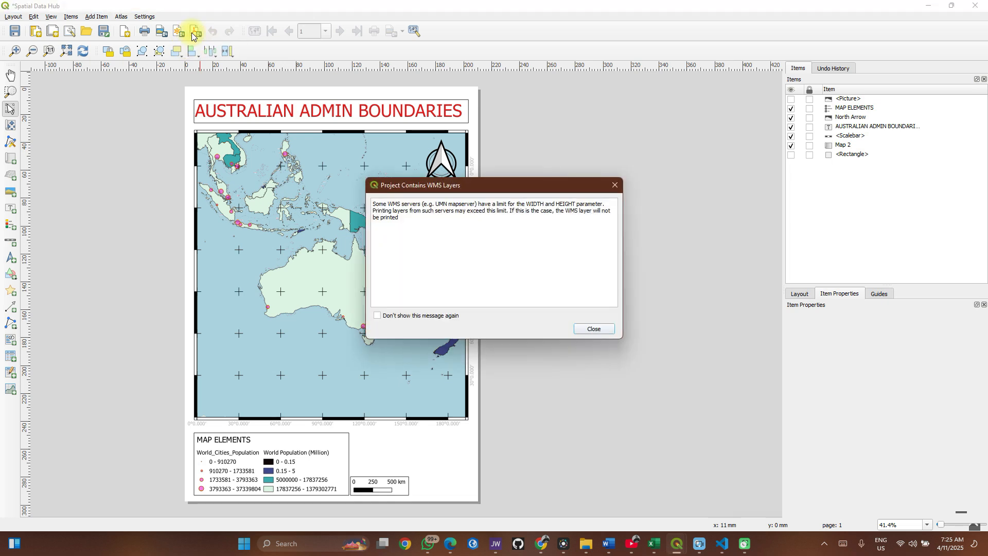
click(579, 330)
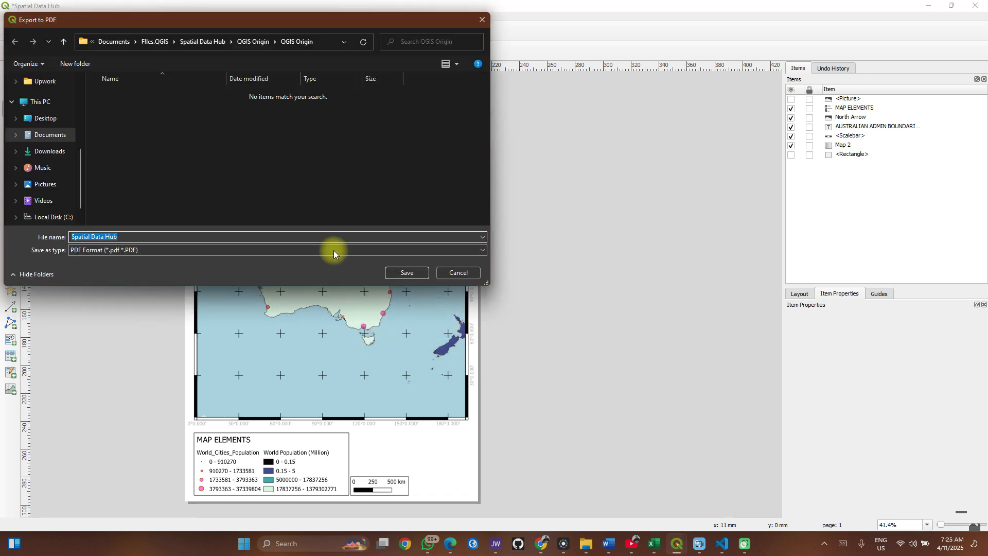
click(398, 271)
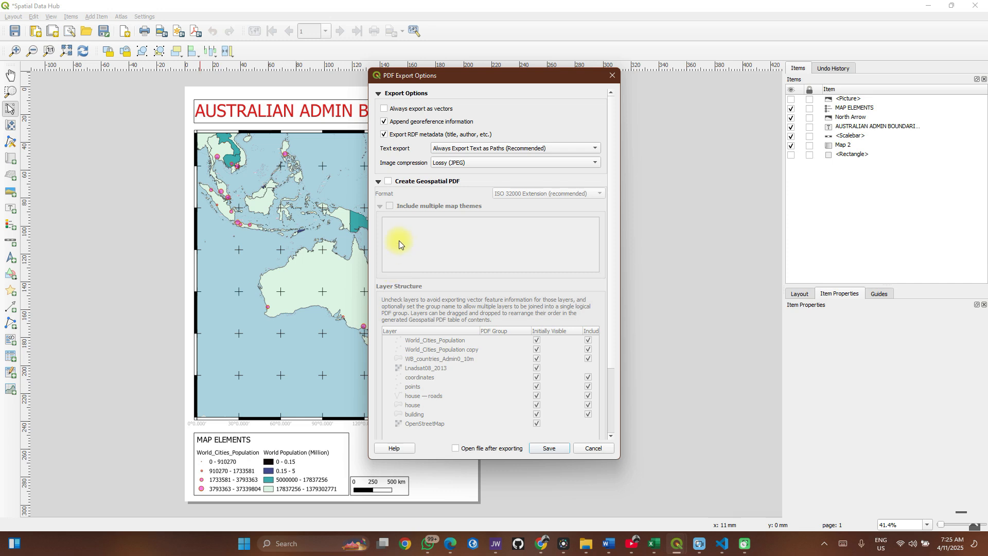
click(388, 184)
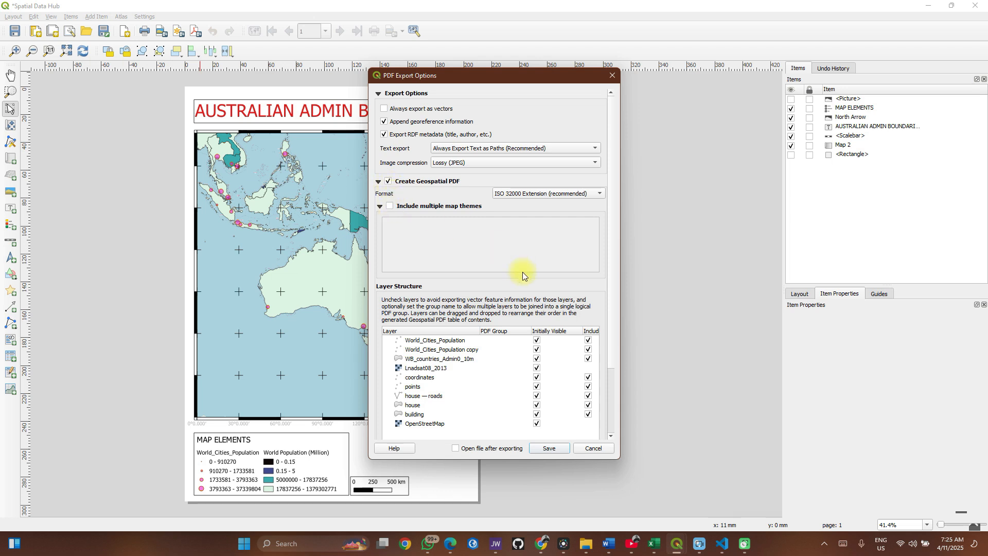
Turn off initial visibility in the PDF layer structure for building, house, house — roads, points, coordinates and Lnadsat08_2013.
scroll(445, 394, down, 5)
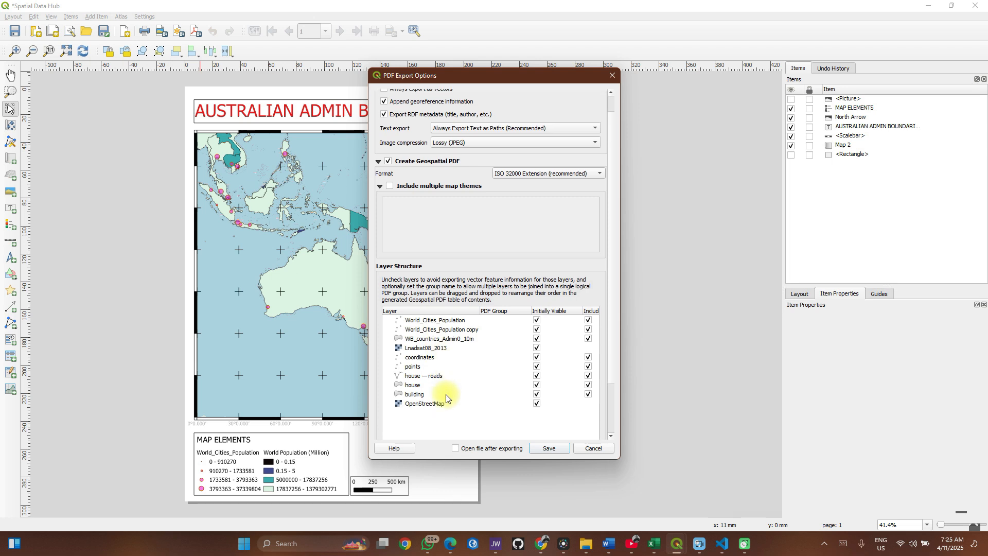
scroll(448, 348, up, 2)
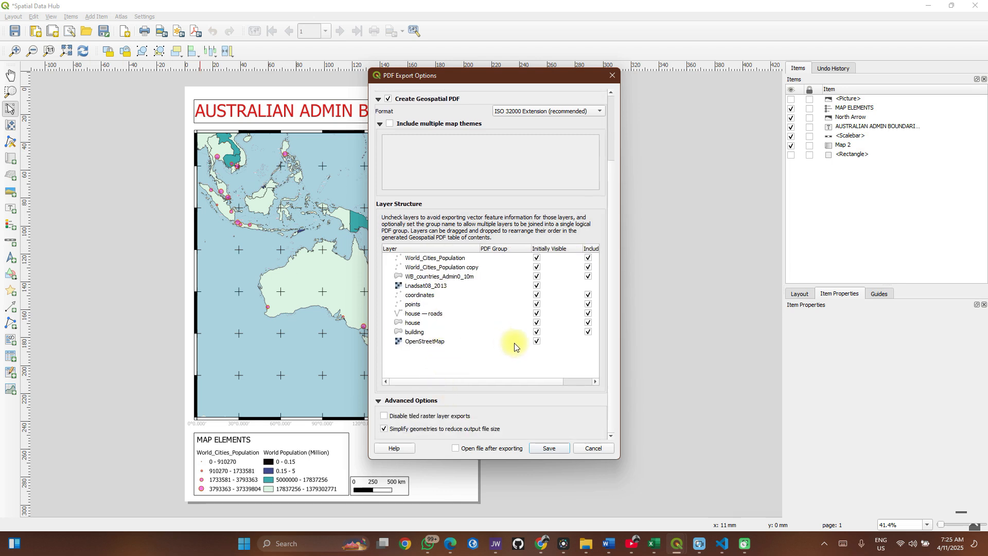
click(536, 342)
scroll(538, 325, up, 1)
click(536, 344)
click(537, 336)
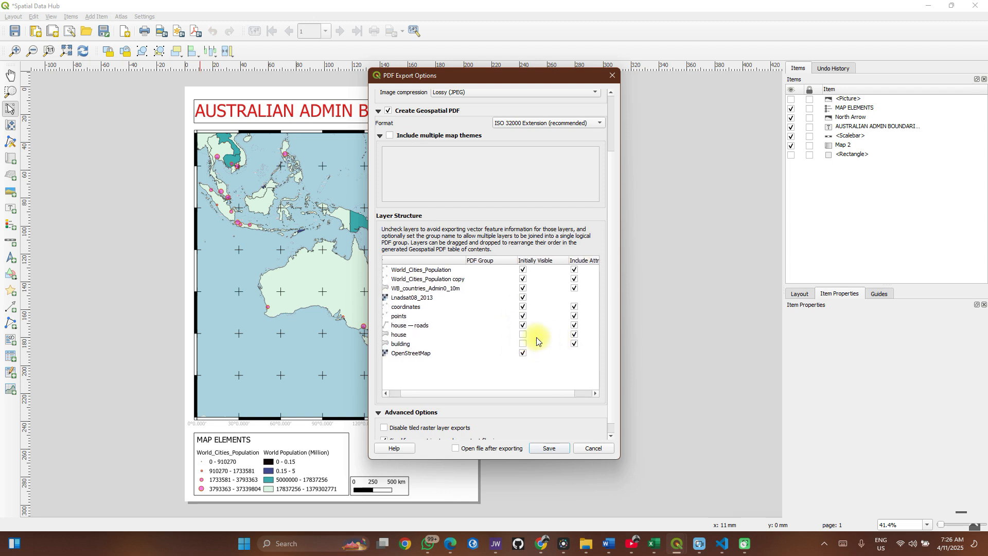
click(537, 325)
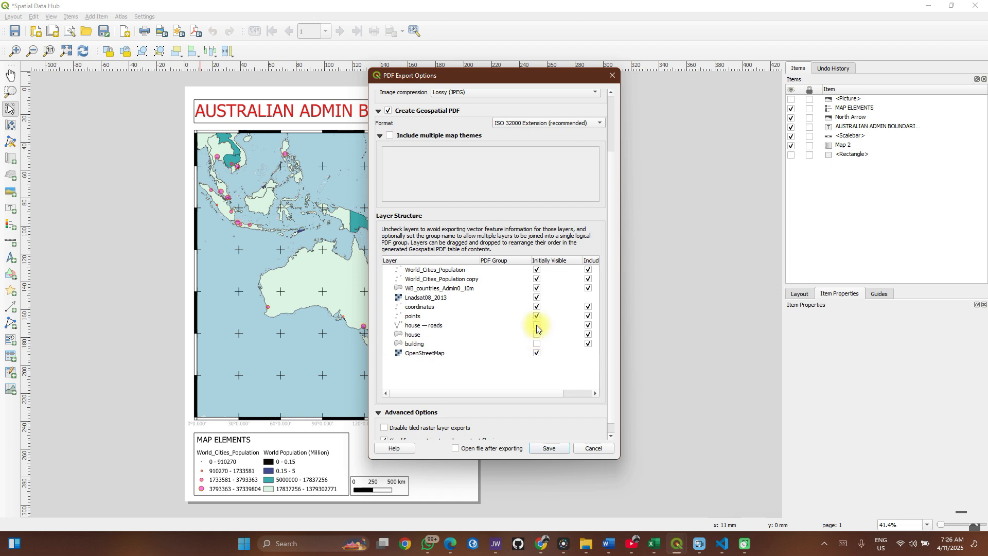
click(537, 298)
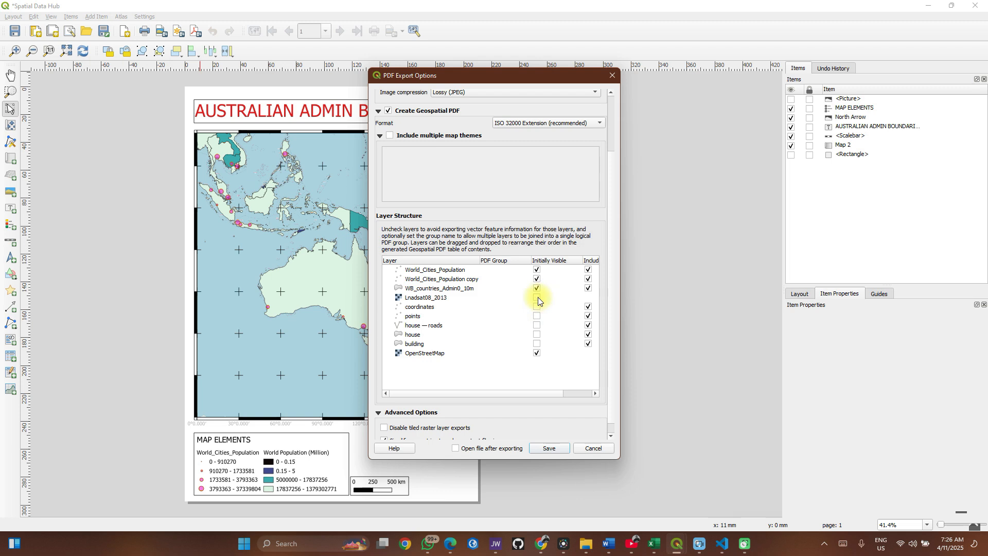
Exclude the attributes of the building, house, house — roads, points and coordinates layers, and save the geospatial PDF.
click(590, 344)
click(589, 334)
click(590, 316)
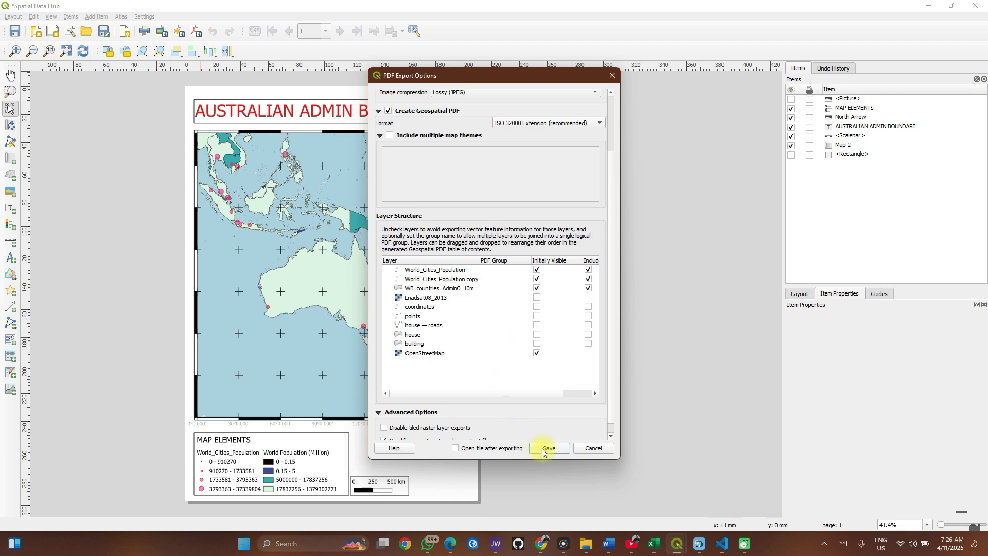
scroll(519, 403, down, 1)
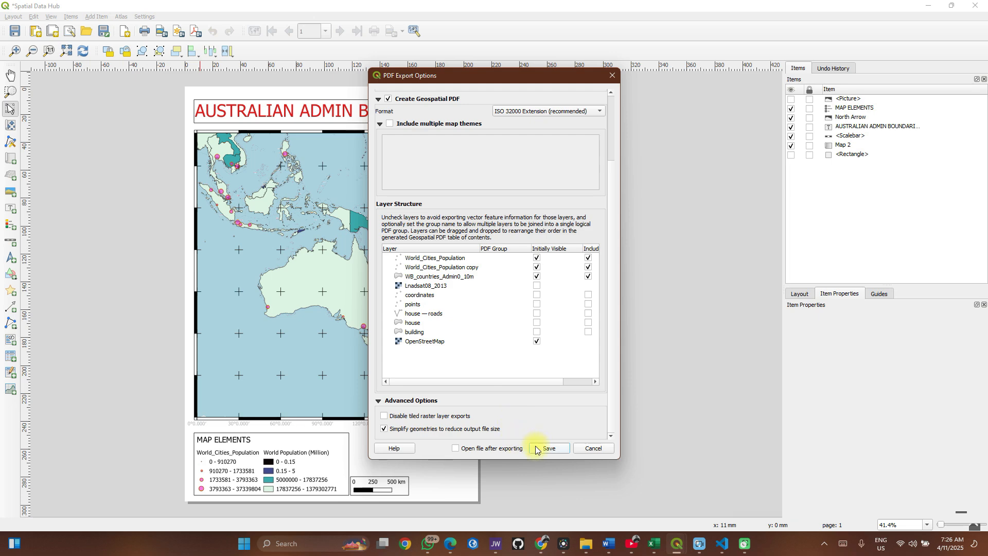
click(536, 449)
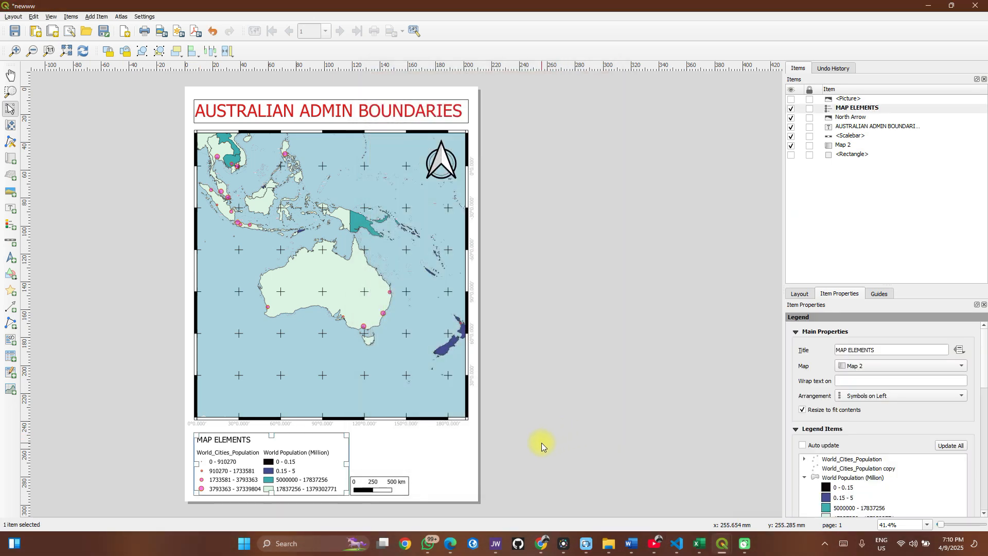